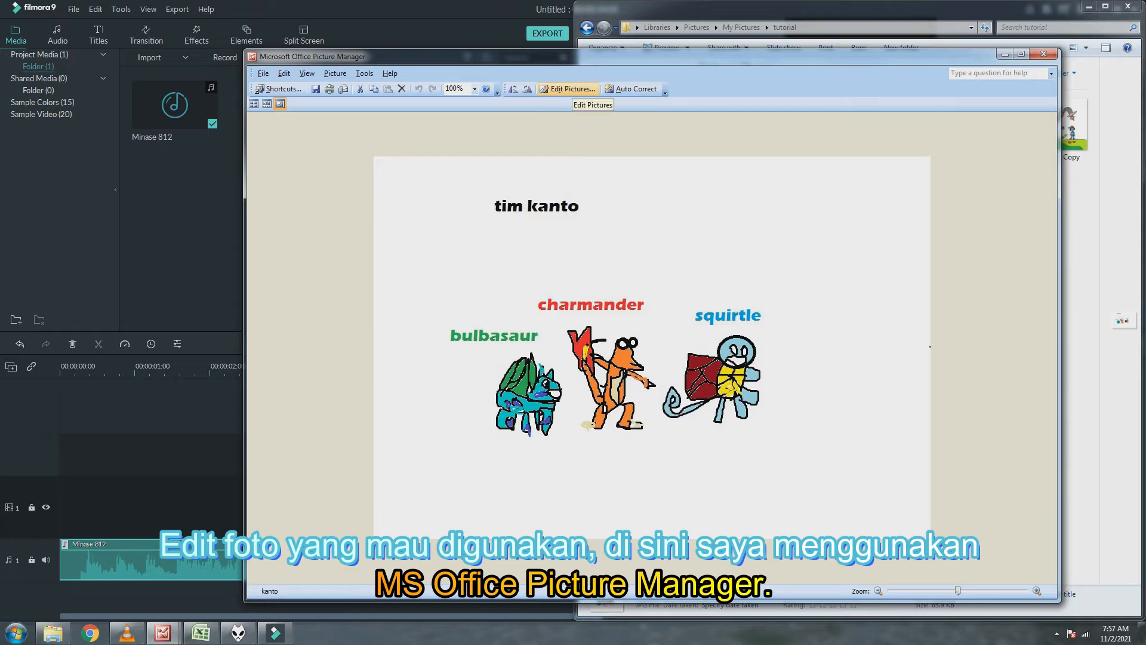
Step: Open the crop settings for the kanto picture
click(568, 88)
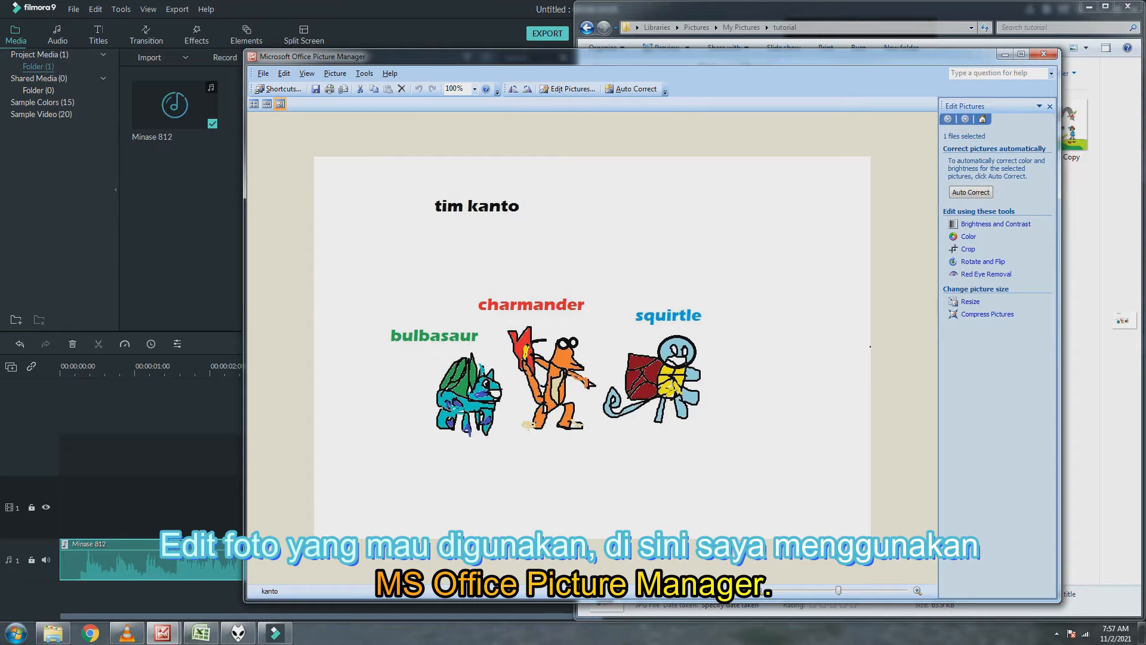
click(968, 249)
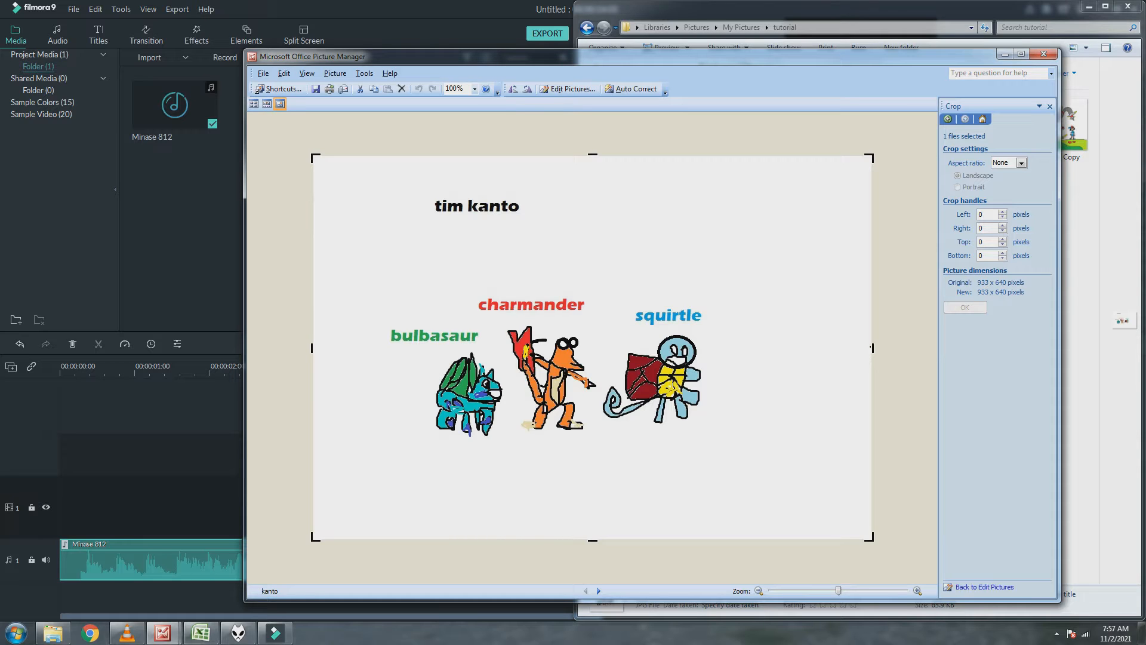
Step: Switch to the Excel ratio sheet and set PANJANG to 640 to calculate the matching LEBAR
click(200, 632)
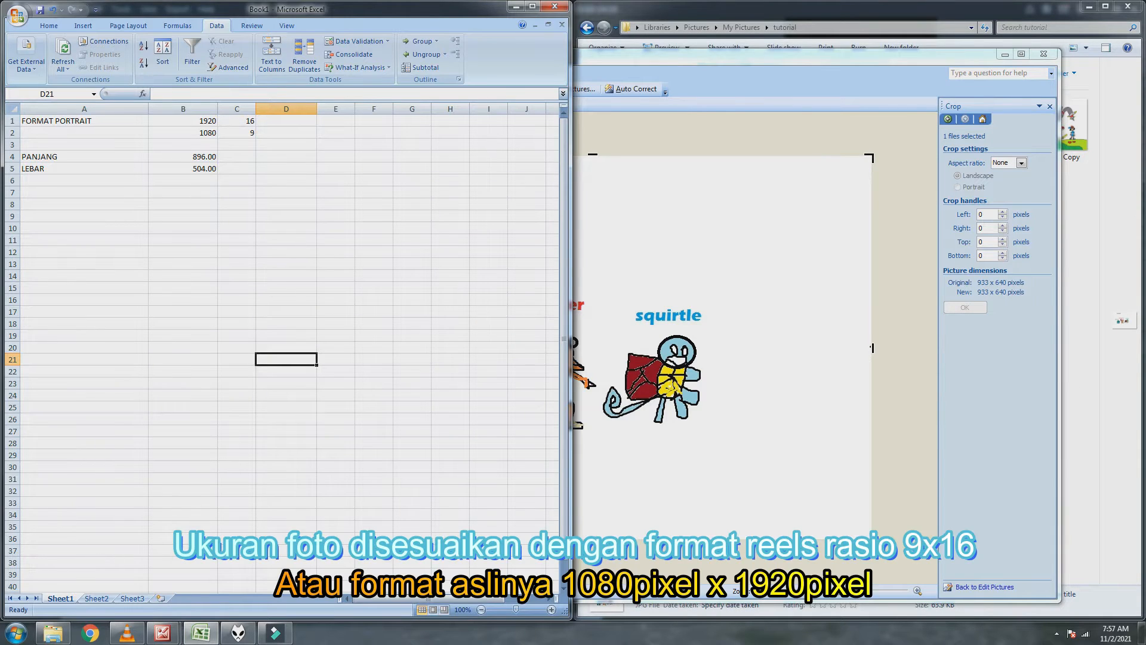
click(183, 156)
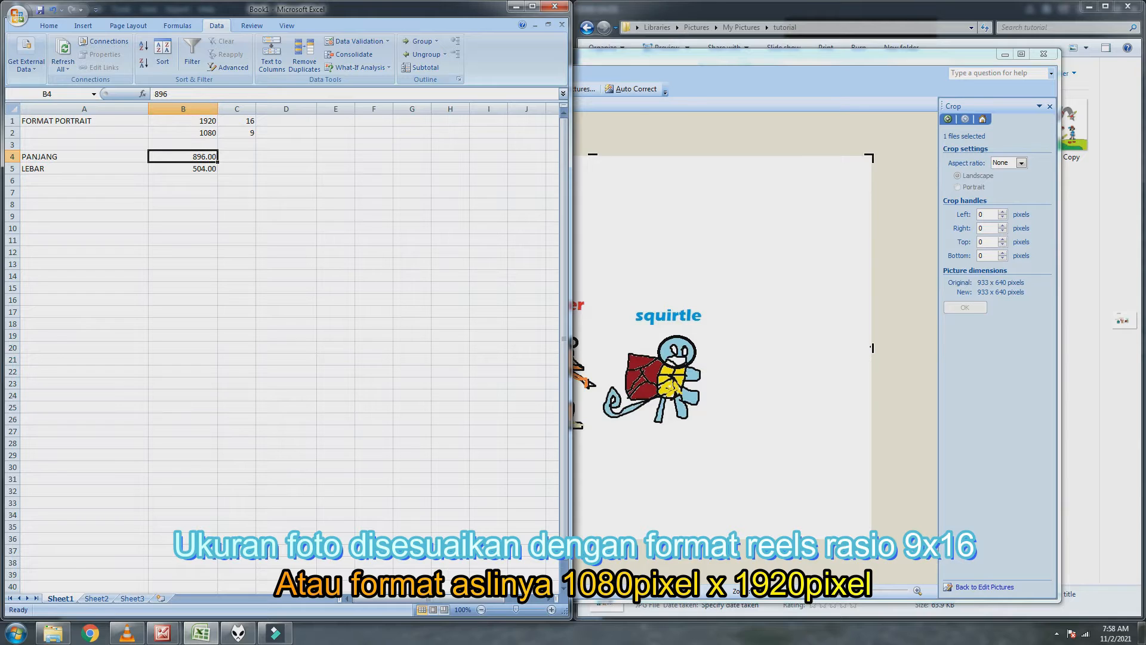
text(640)
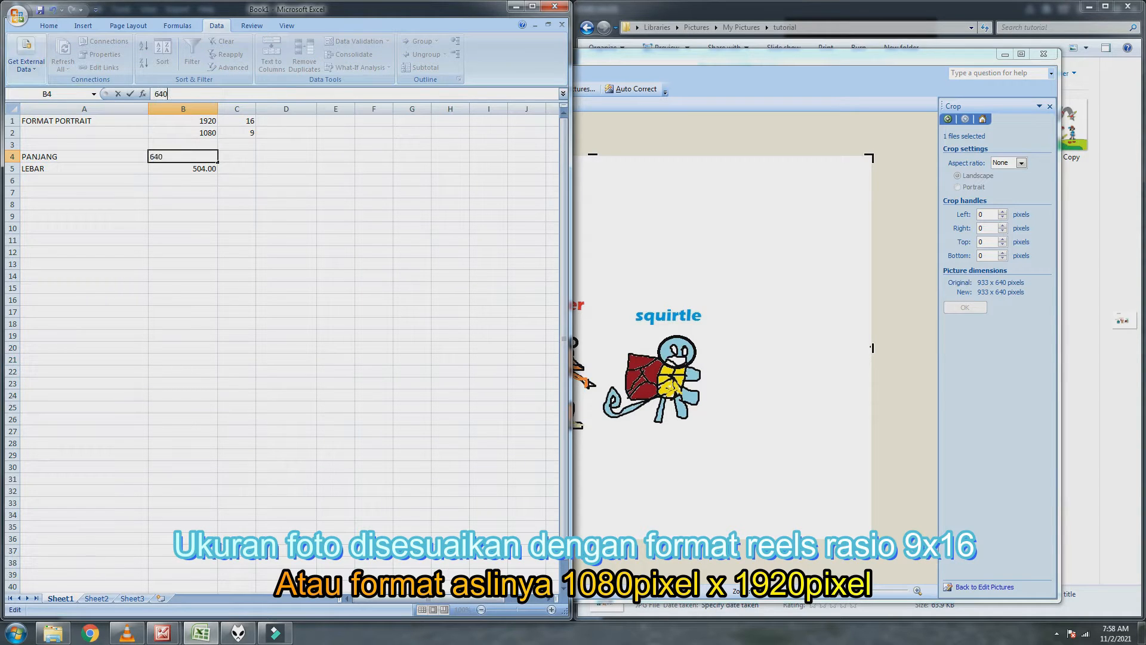
key(Return)
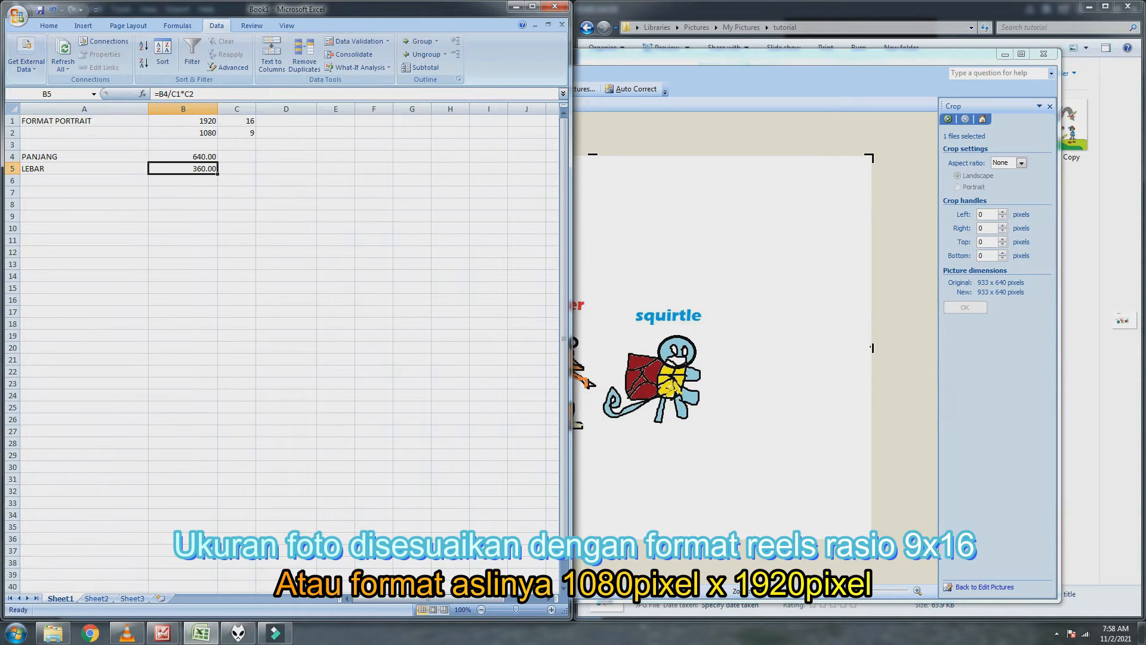
key(Up)
key(Down)
Step: Back in Picture Manager, crop kanto to 360 x 640 pixels around bulbasaur and charmander, removing 124 pixels at left and 449 at right
key(alt+Tab)
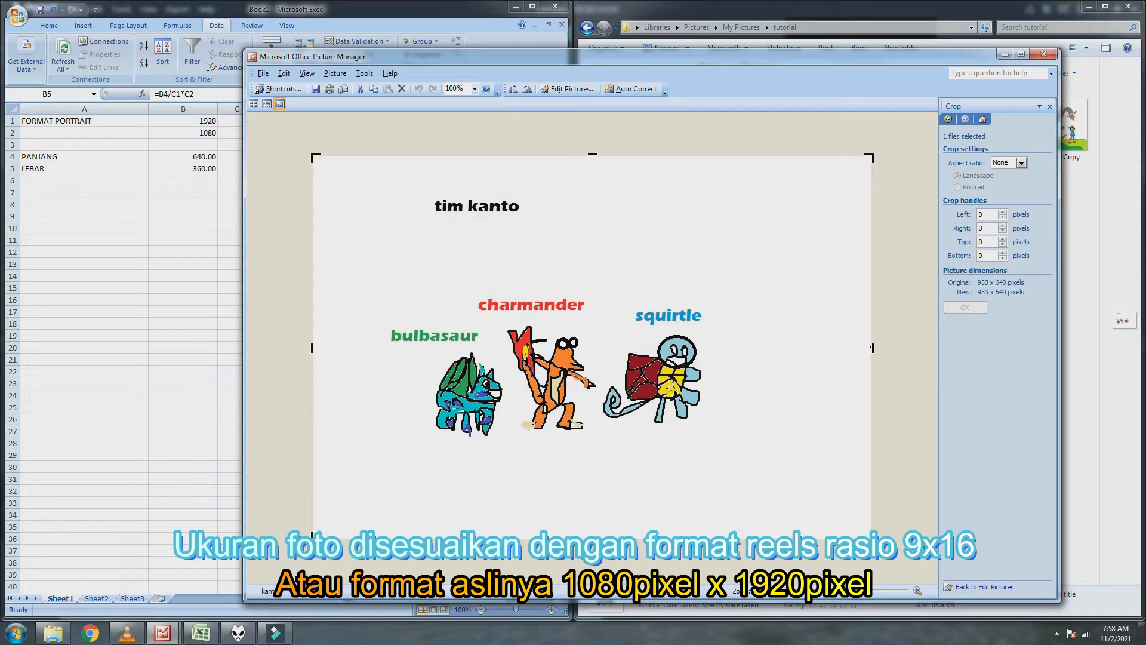
drag(871, 347, 737, 348)
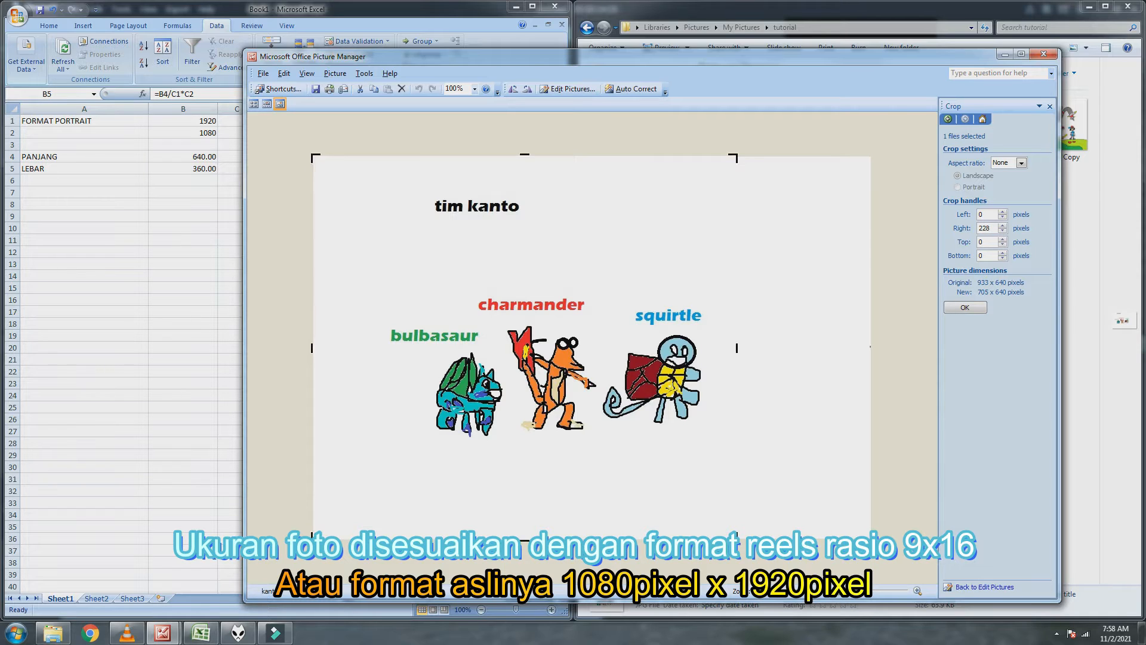
drag(736, 348, 510, 347)
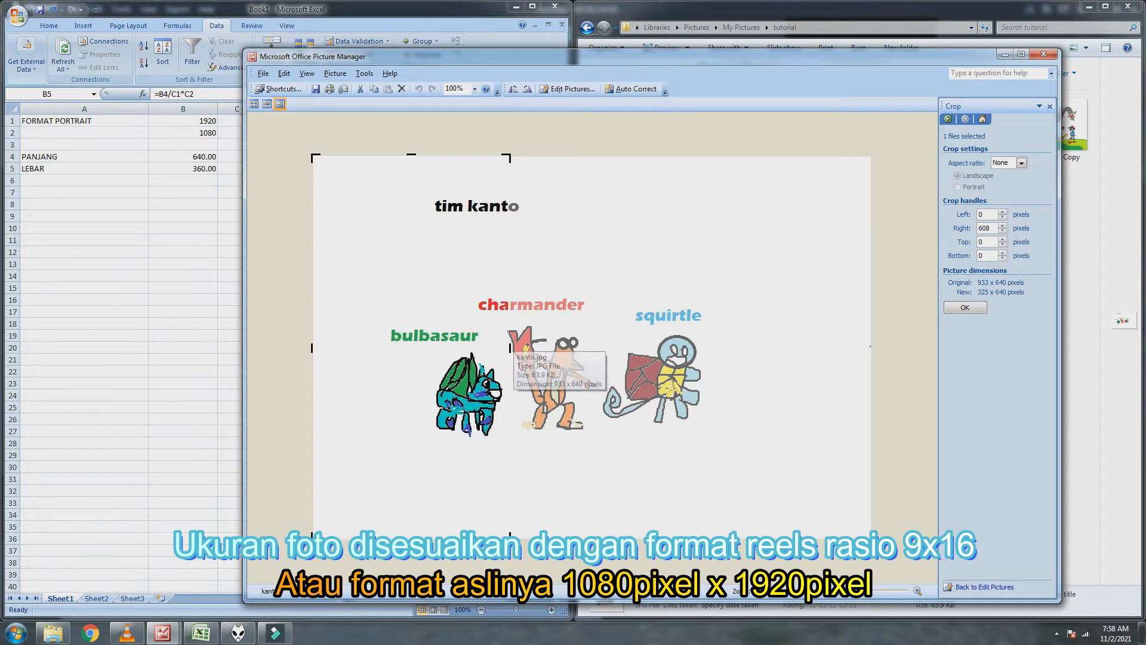
drag(510, 347, 602, 348)
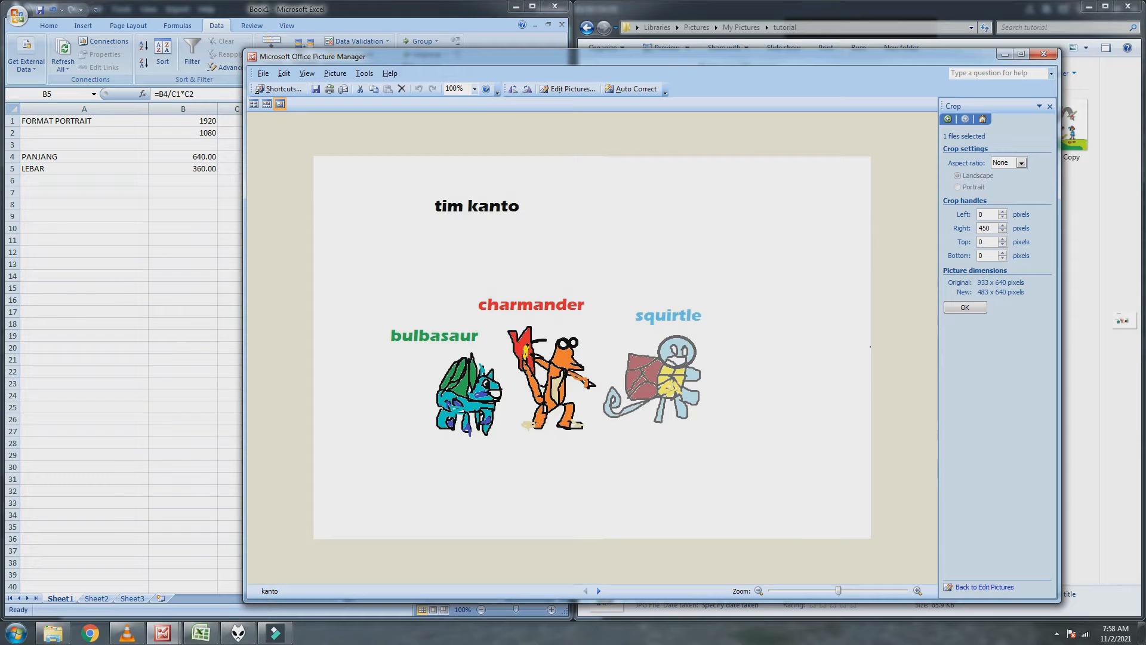
drag(602, 384, 602, 348)
drag(312, 348, 386, 348)
click(1003, 212)
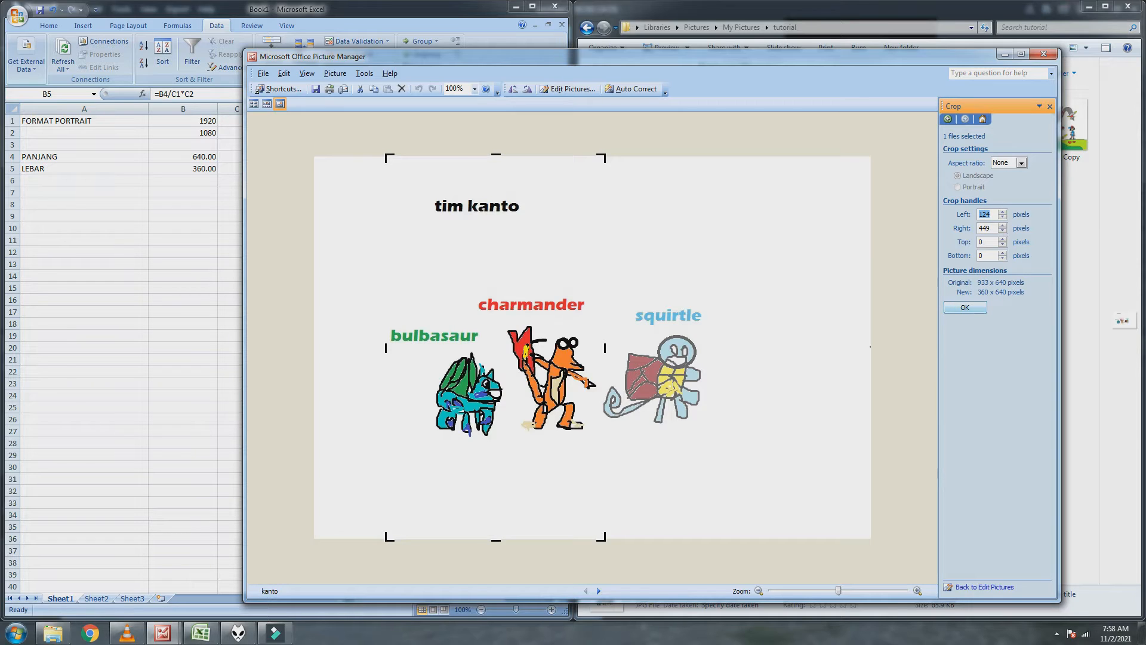
click(965, 307)
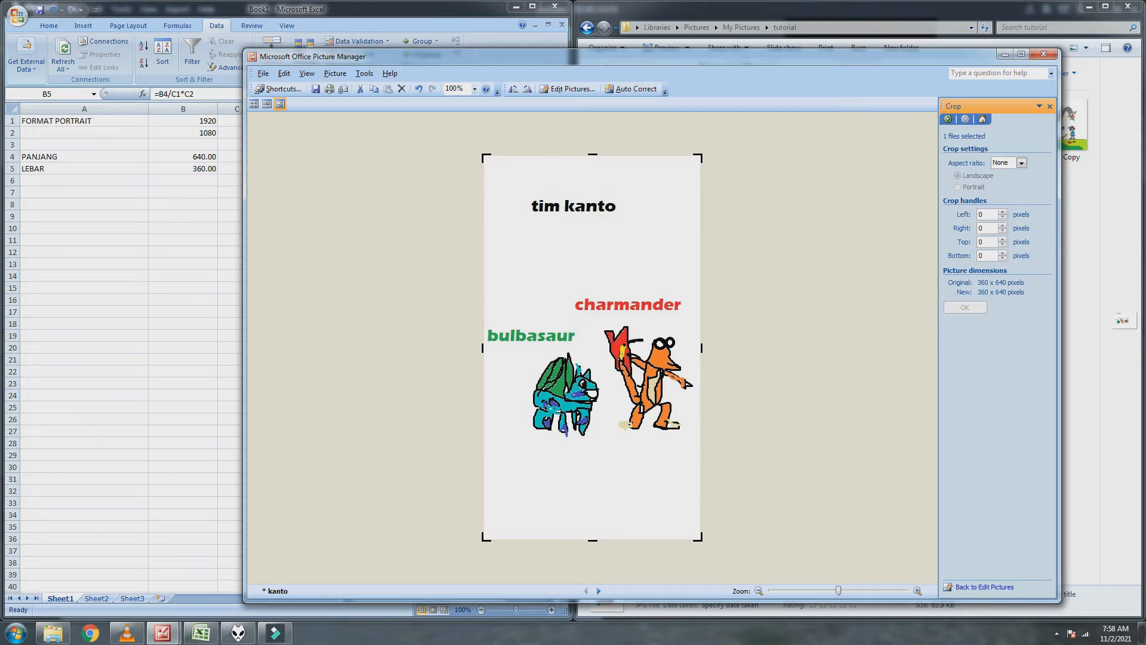
Step: Save the cropped colour picture as a new JPEG named 1 in the tutorial folder
click(263, 74)
click(286, 129)
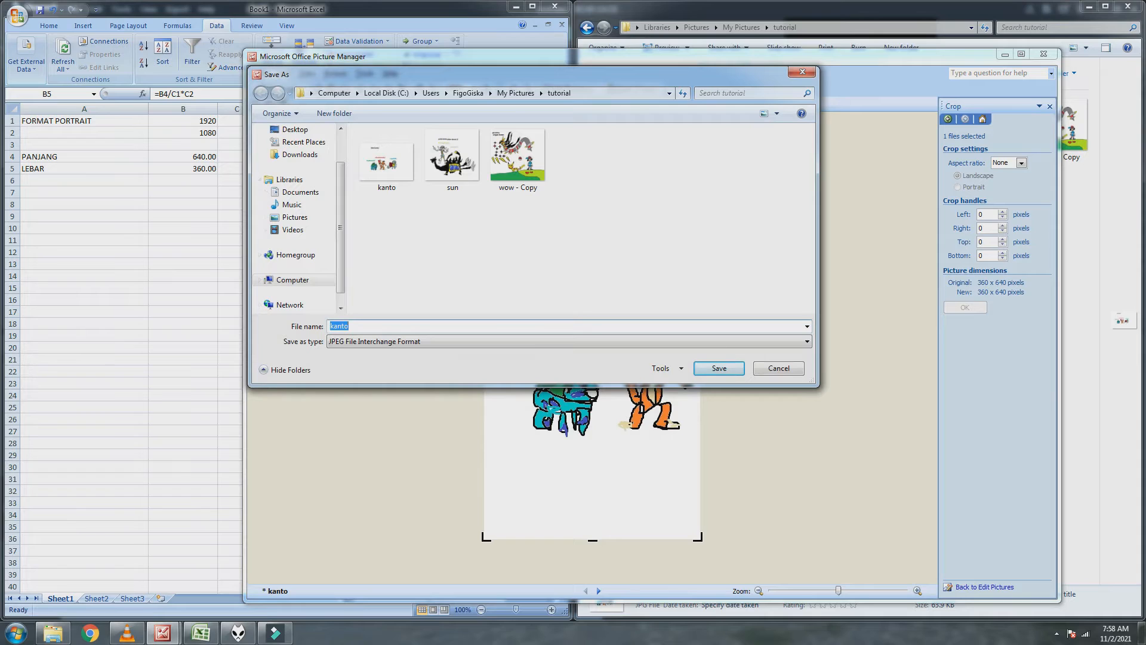
text(1)
key(Return)
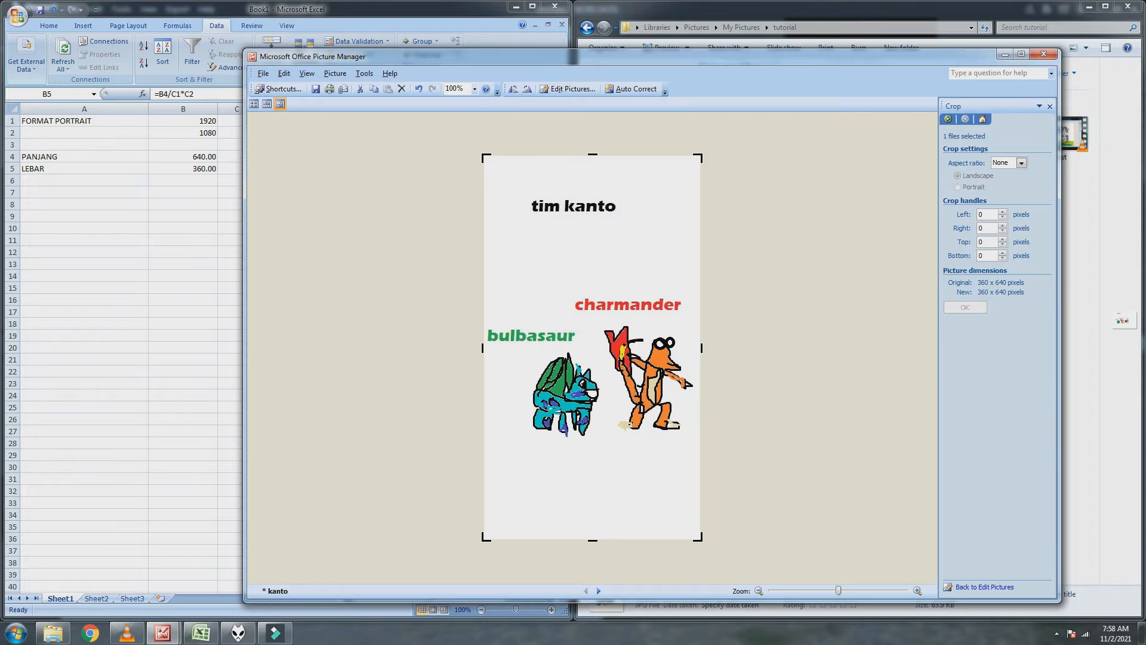
Step: Turn the cropped picture black and white by setting its saturation to -100
click(570, 89)
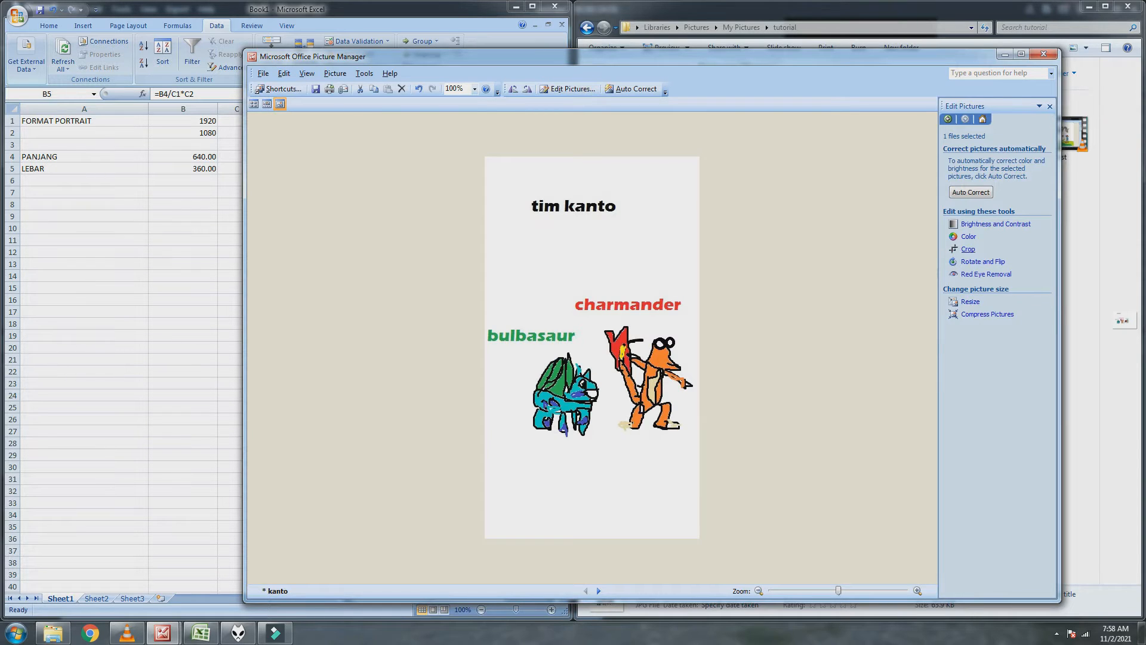
click(969, 236)
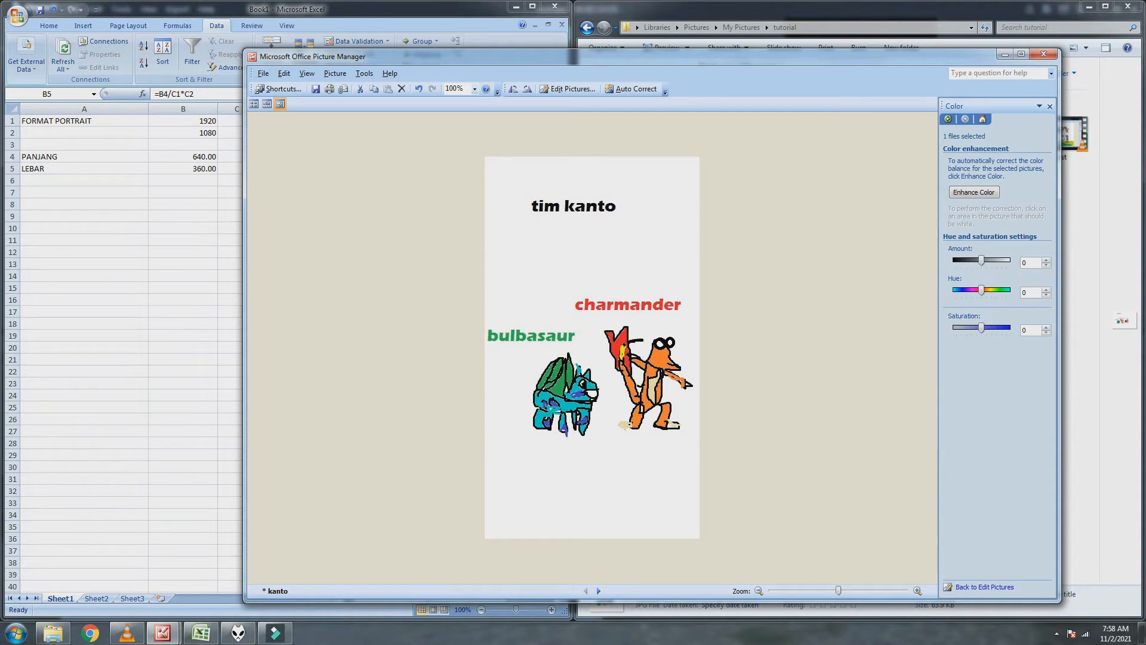
drag(981, 328, 955, 327)
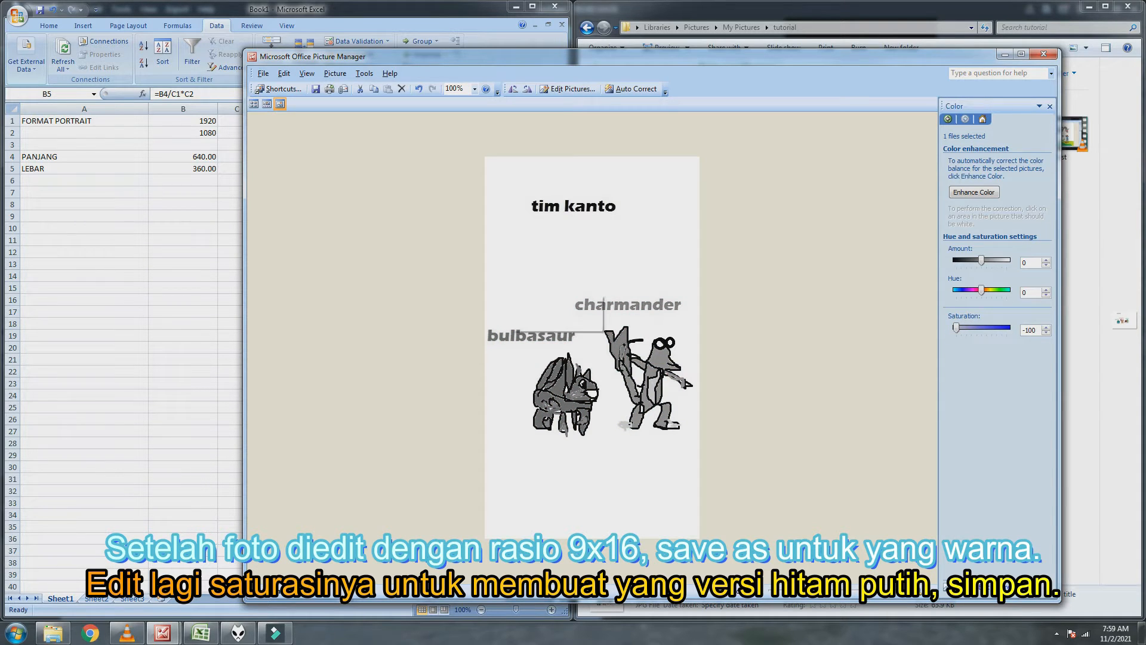
Step: Save the black-and-white version as a new JPEG named 1a in the tutorial folder
click(263, 73)
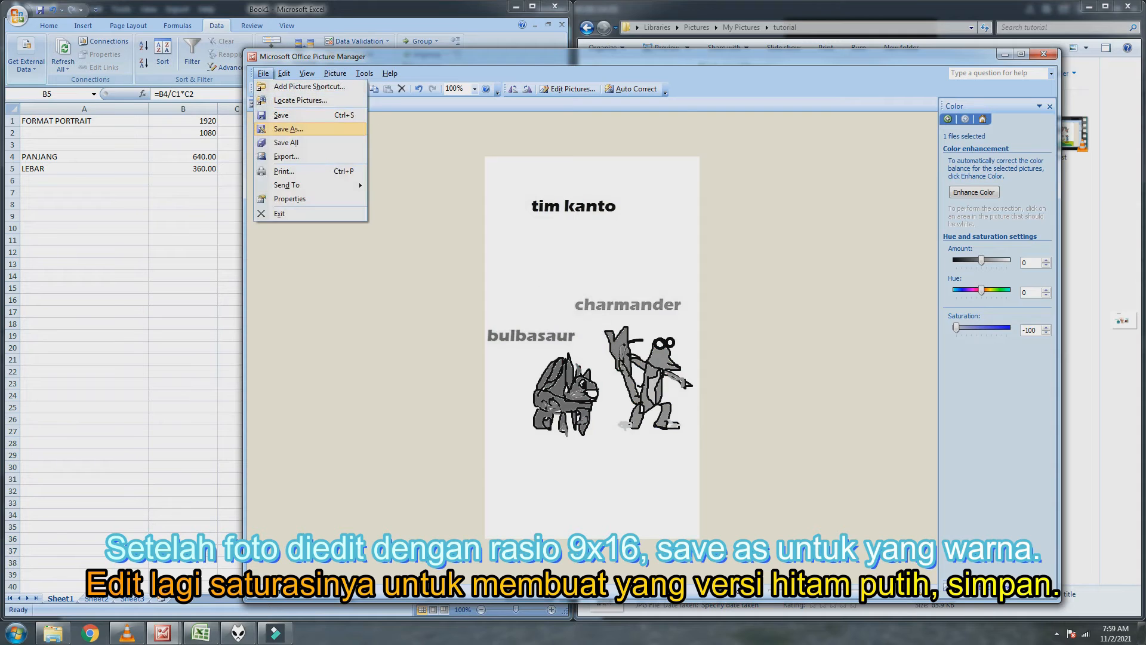
click(287, 129)
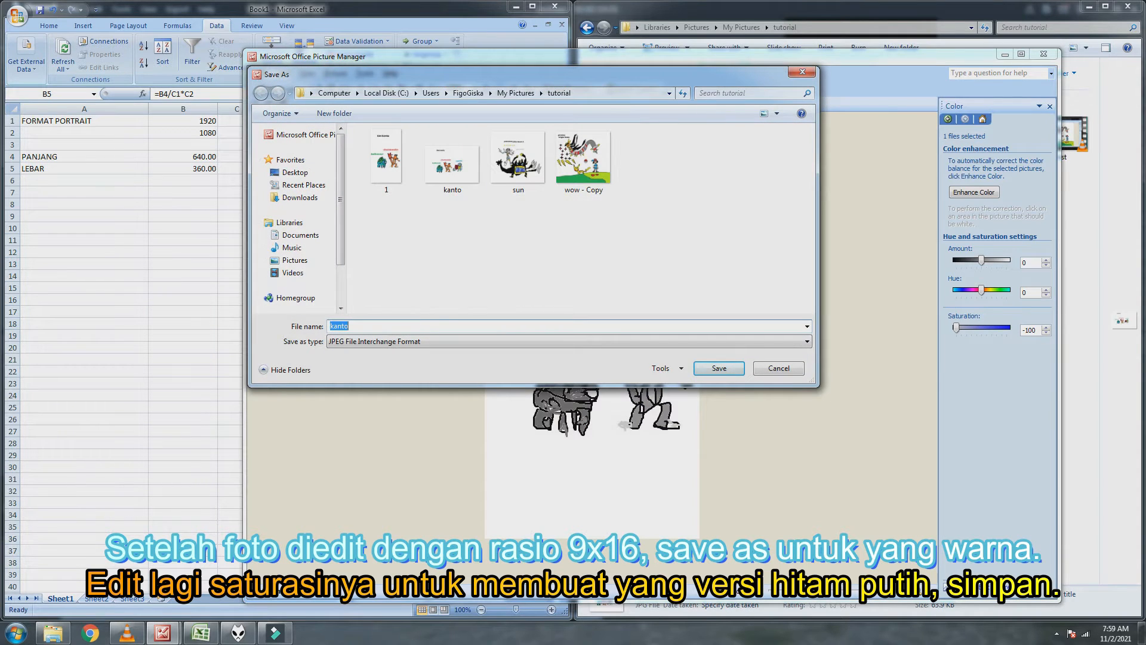
click(359, 326)
key(ctrl+a)
click(386, 160)
click(359, 327)
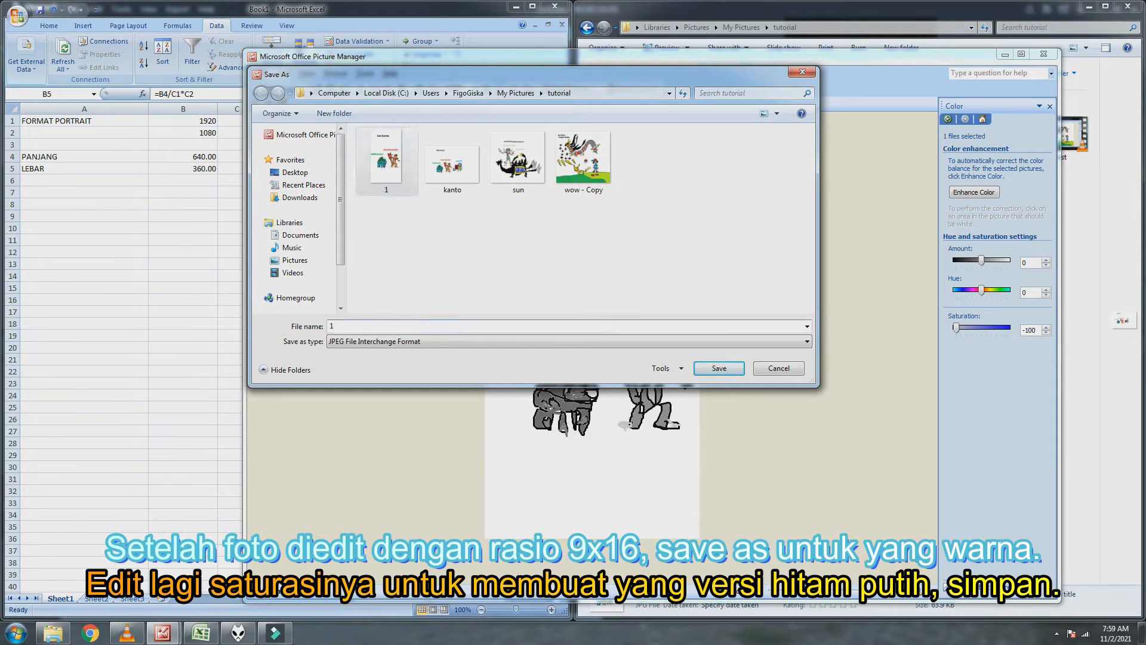
text(a)
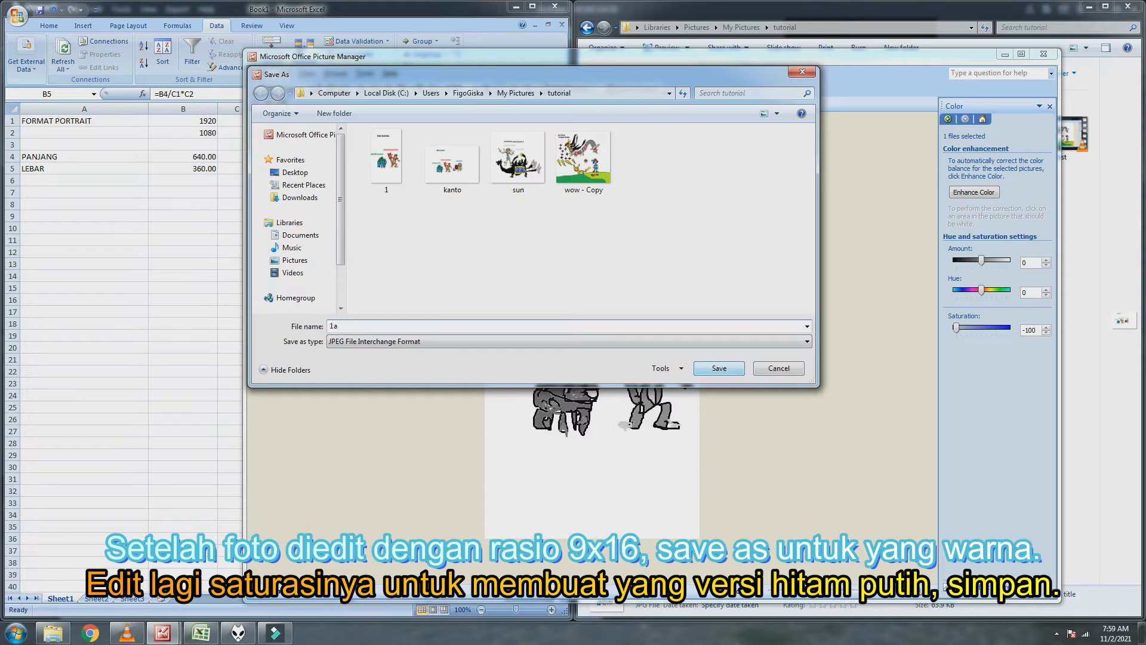
key(Return)
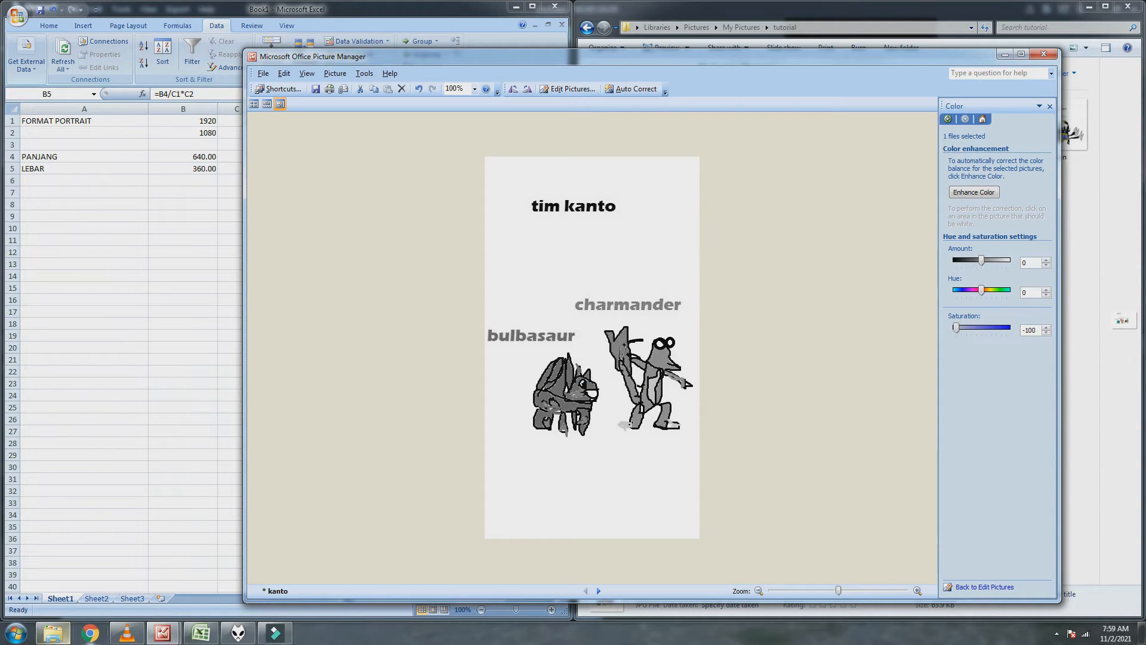
click(52, 632)
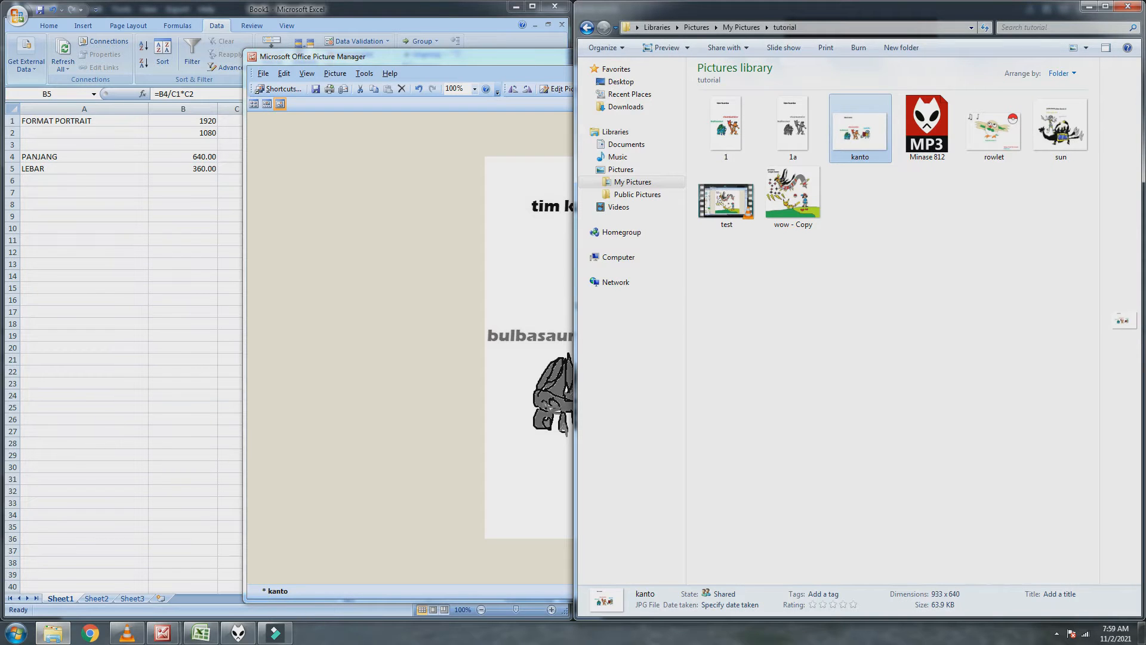
click(946, 280)
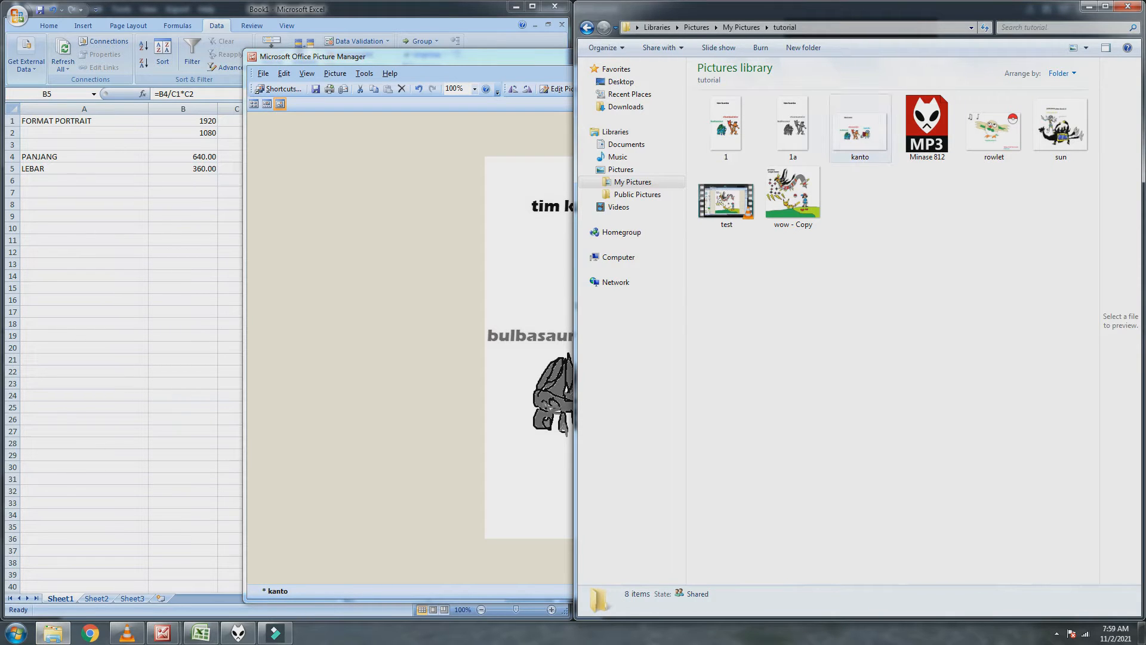
click(871, 148)
right_click(872, 148)
mouse_move(955, 320)
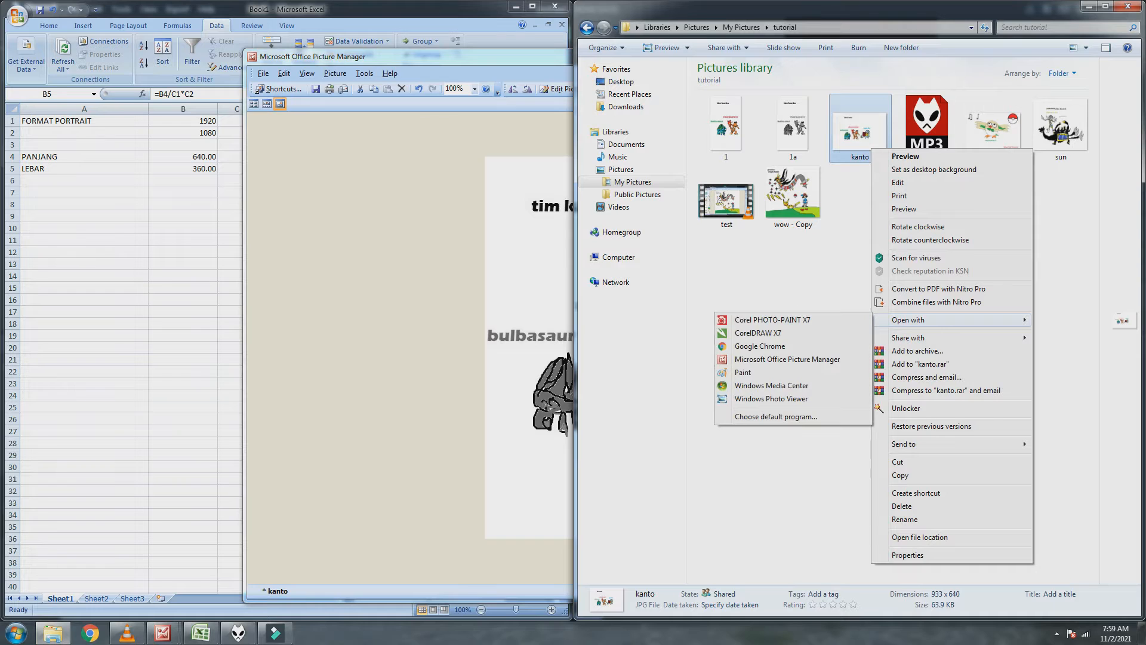
click(787, 359)
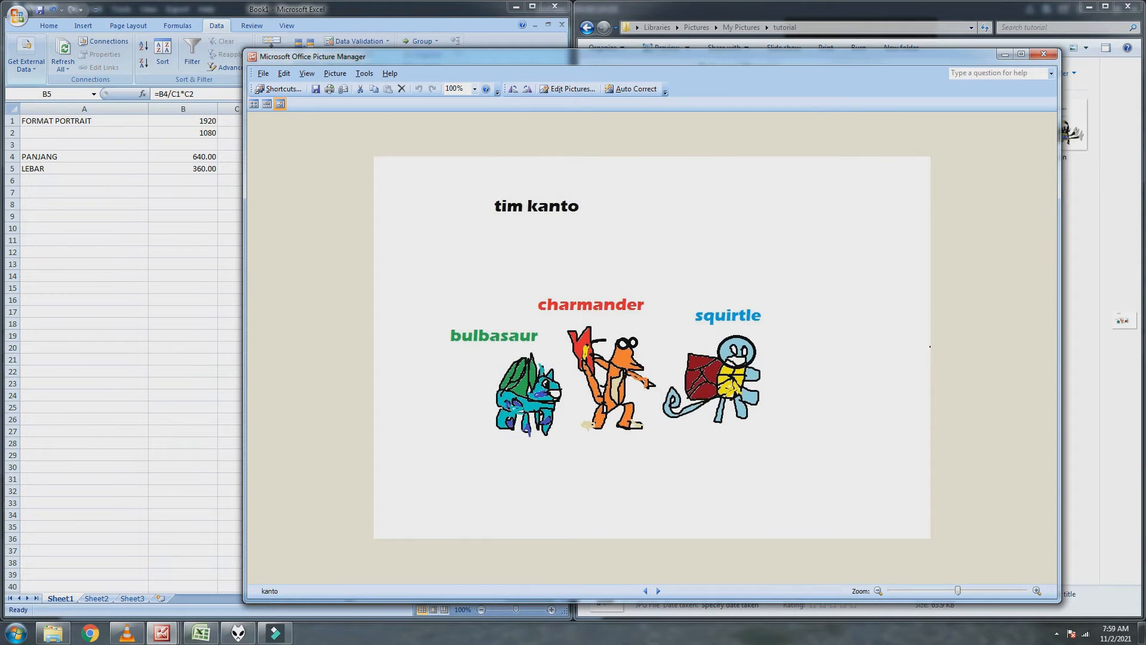
click(1044, 54)
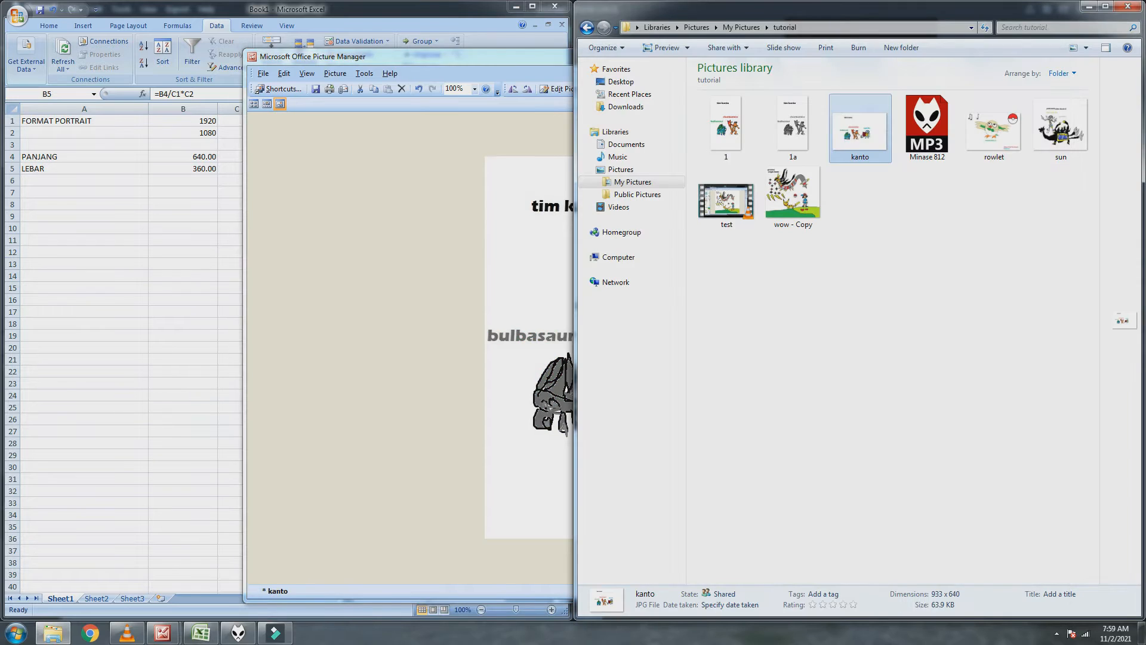
click(882, 254)
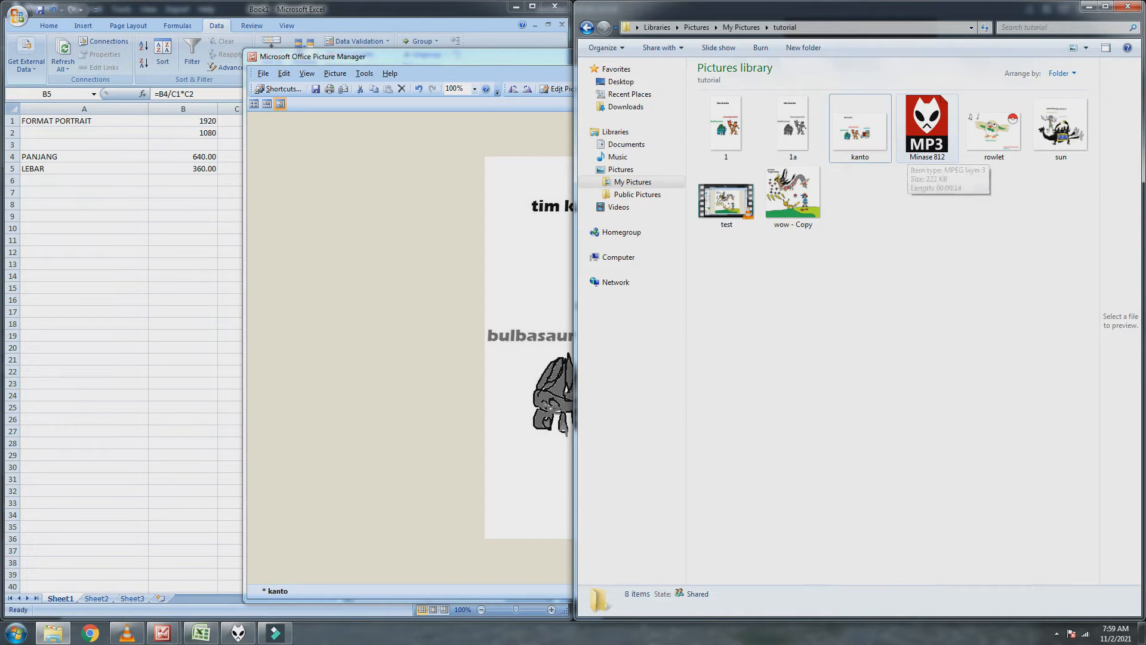
Step: Return to the edited kanto picture in Picture Manager and undo its saturation and crop changes
click(454, 251)
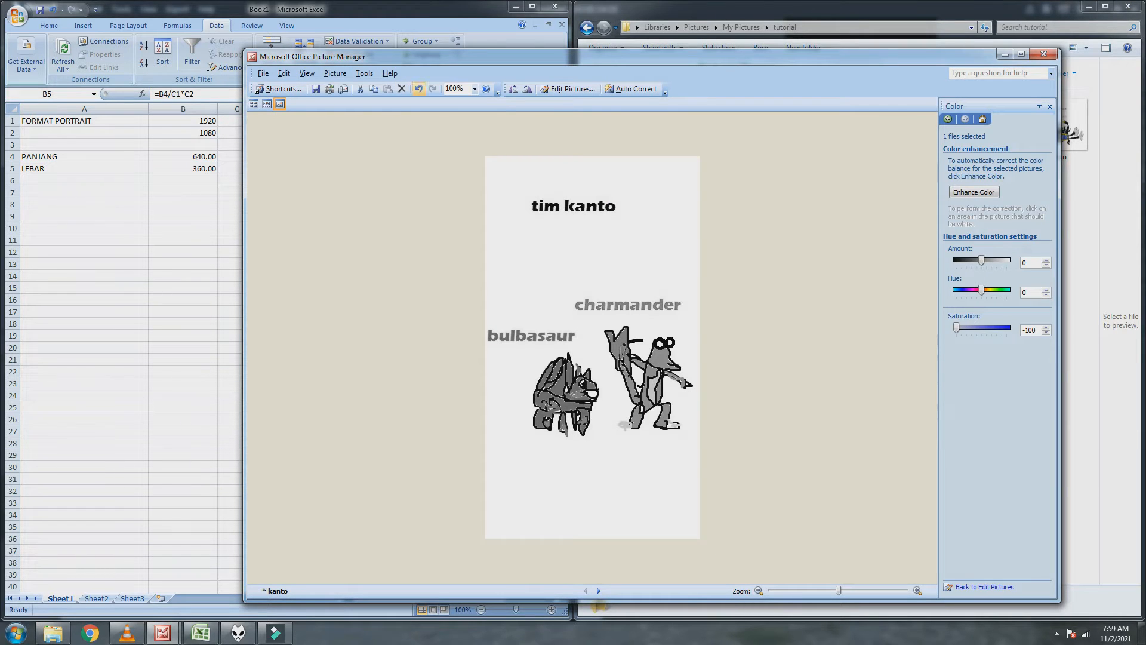
click(418, 89)
click(419, 88)
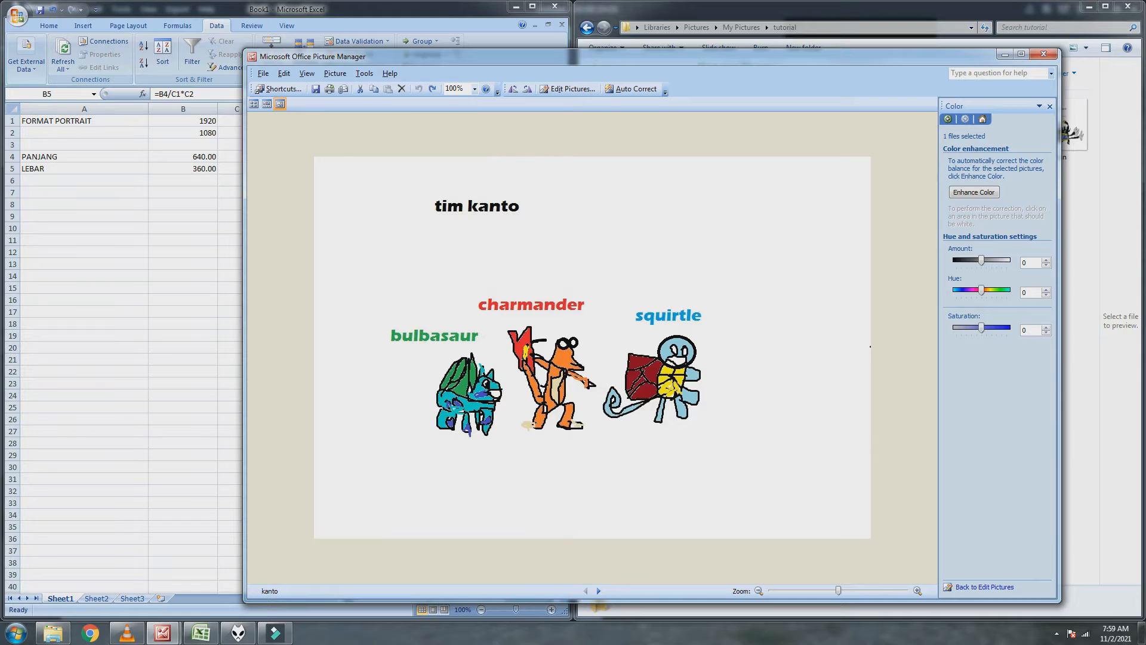
Step: Crop the kanto picture to 360 x 640 pixels around charmander and squirtle, cutting 338 pixels from the left and 235 from the right
click(567, 89)
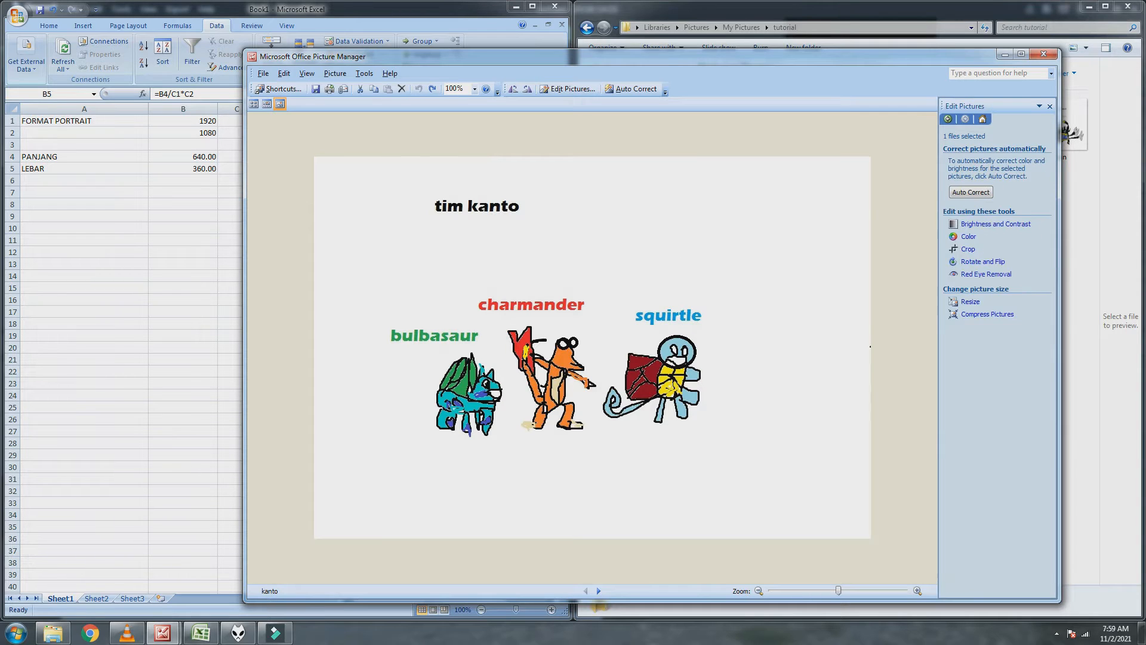
click(968, 249)
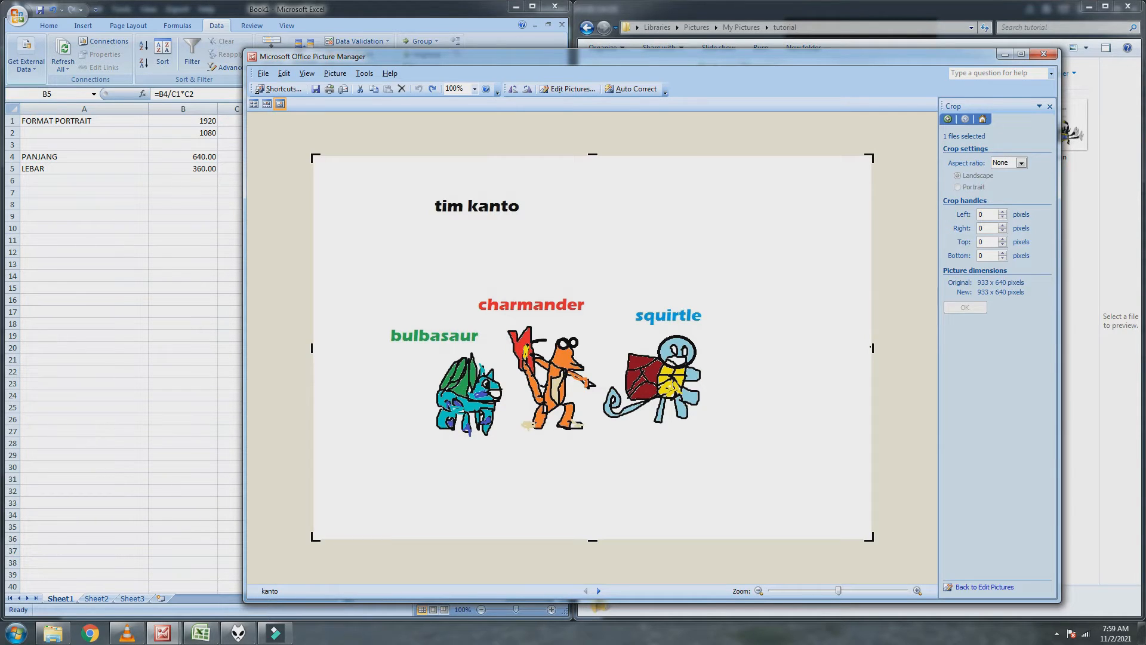
drag(872, 347, 733, 347)
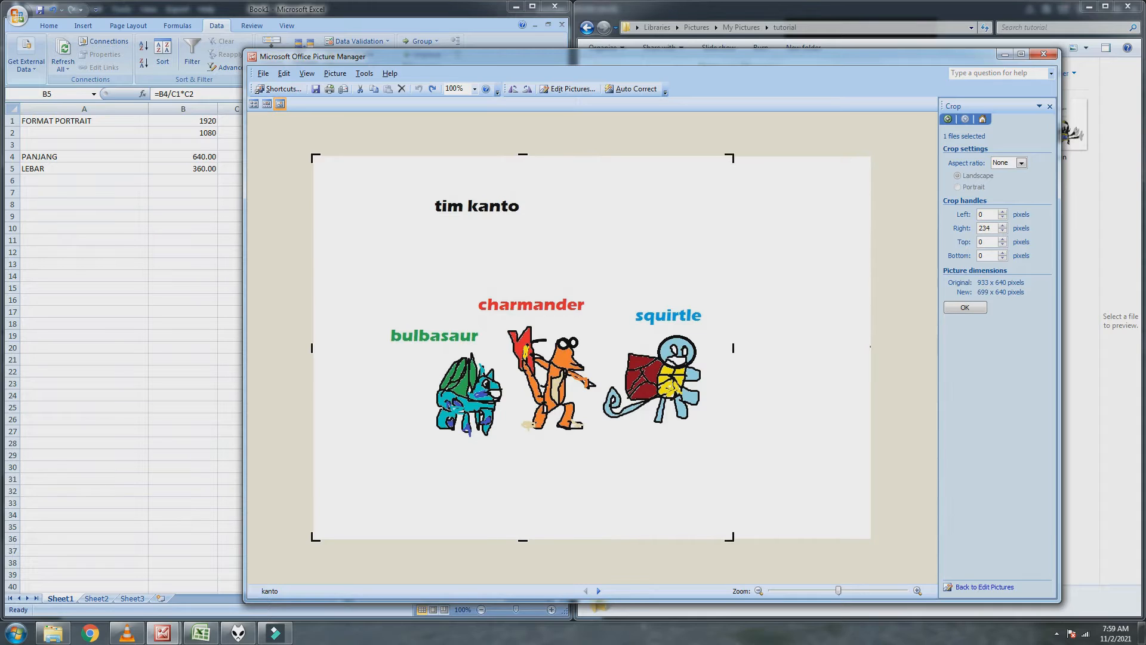
drag(311, 348, 517, 206)
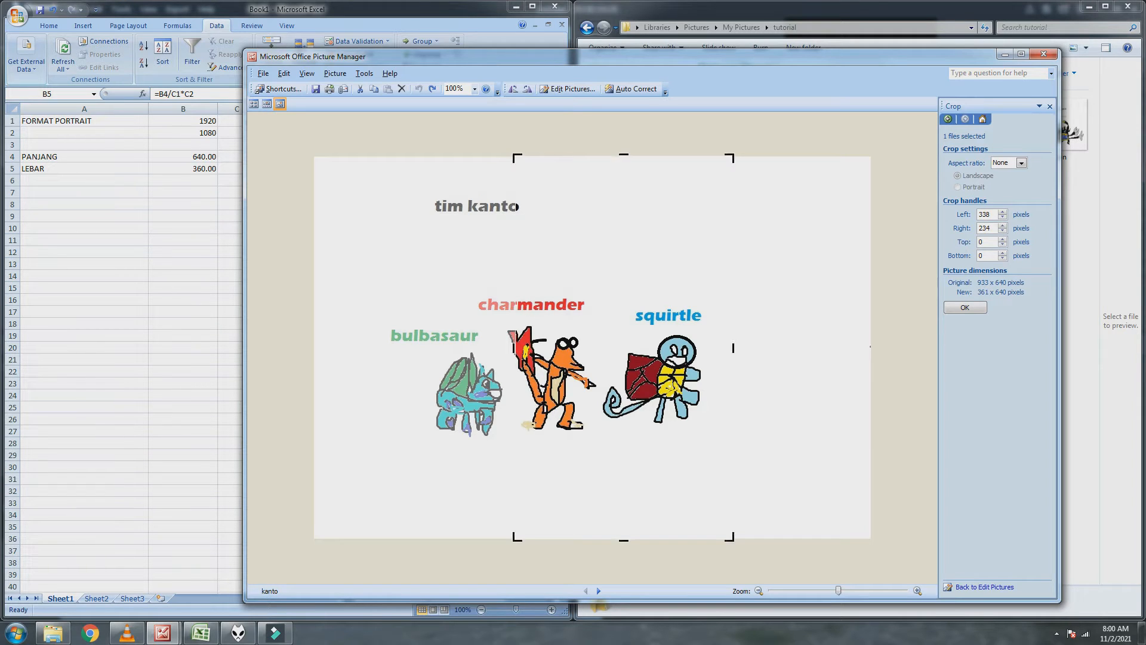
click(1002, 225)
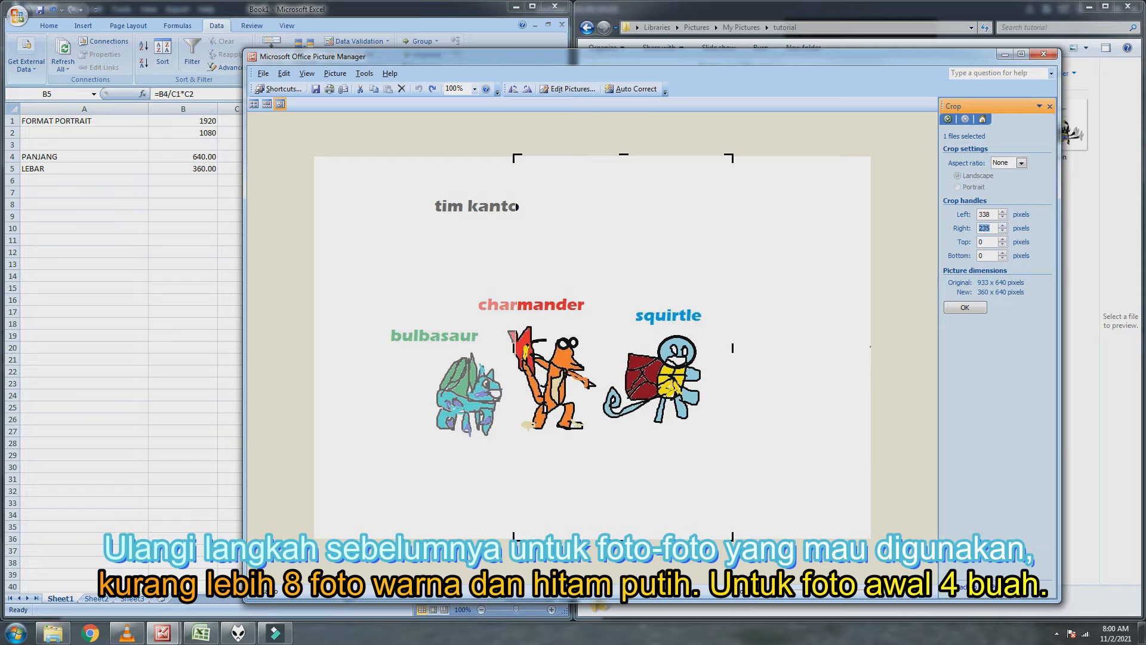
key(Return)
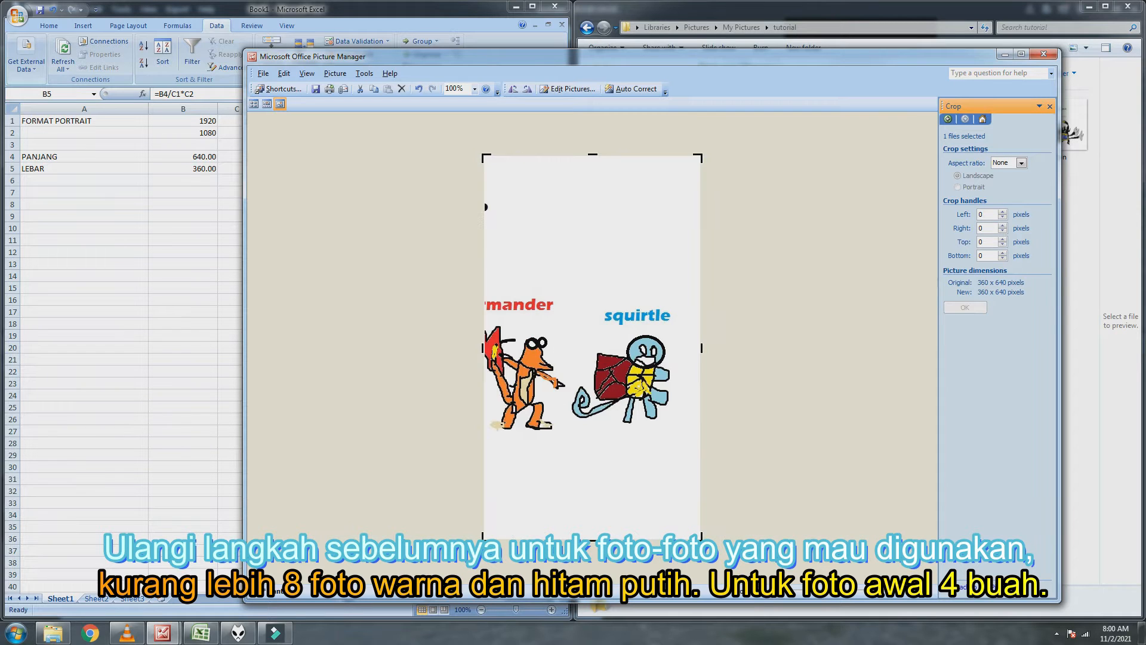
Step: Save the cropped colour picture as a new JPEG named 2 in the tutorial folder
click(263, 73)
click(290, 128)
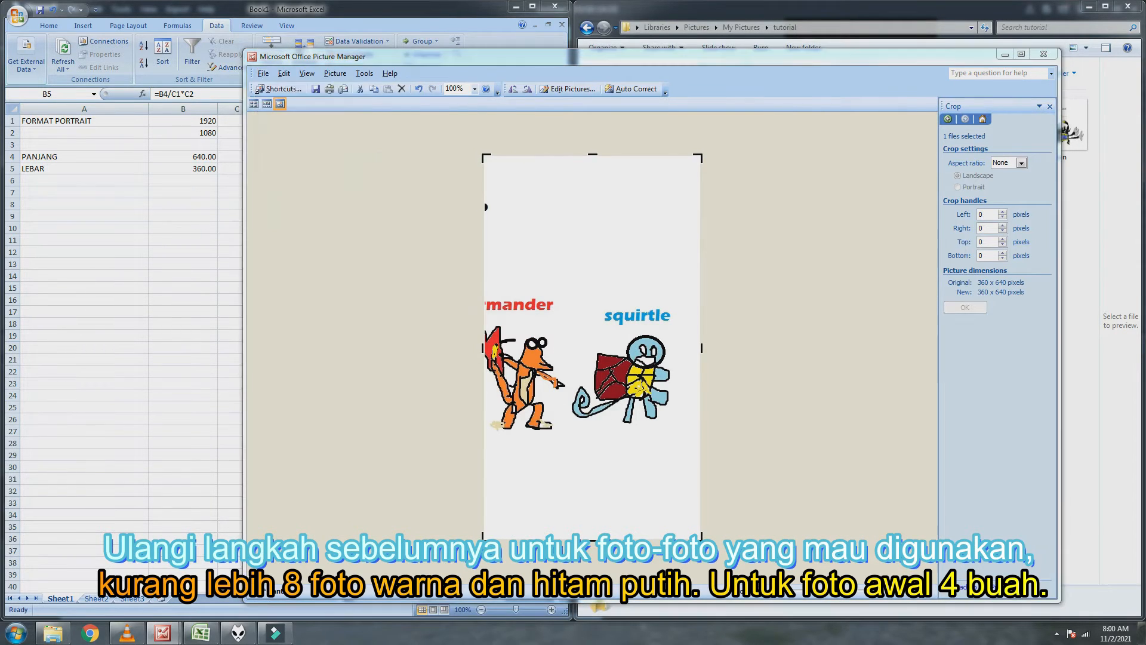
text(2)
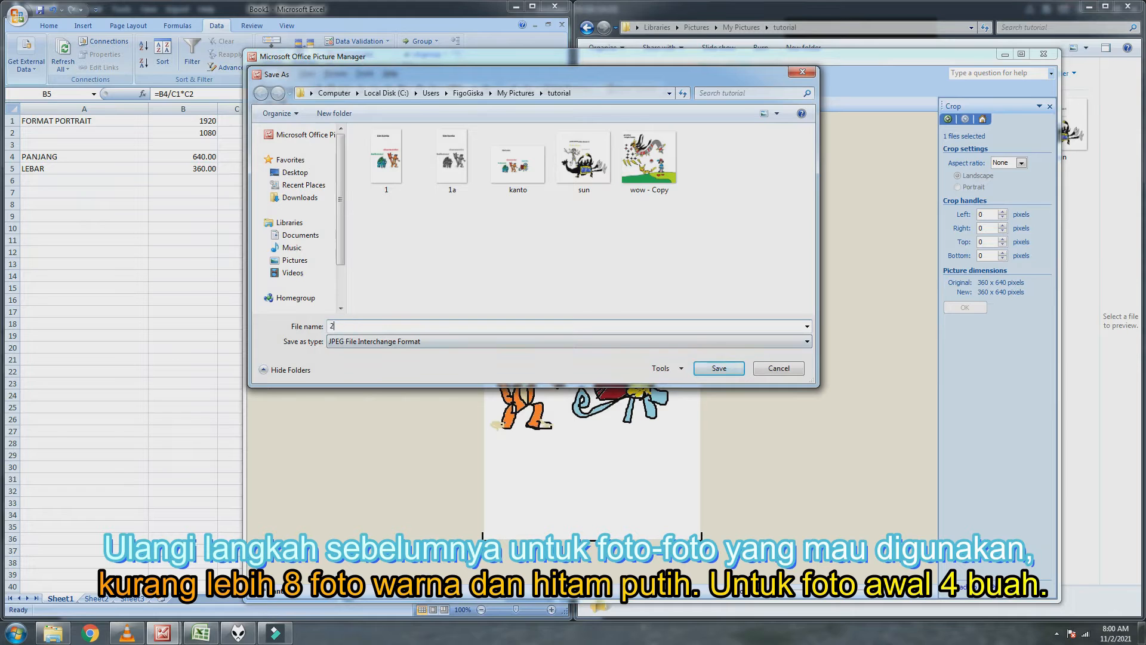
key(Return)
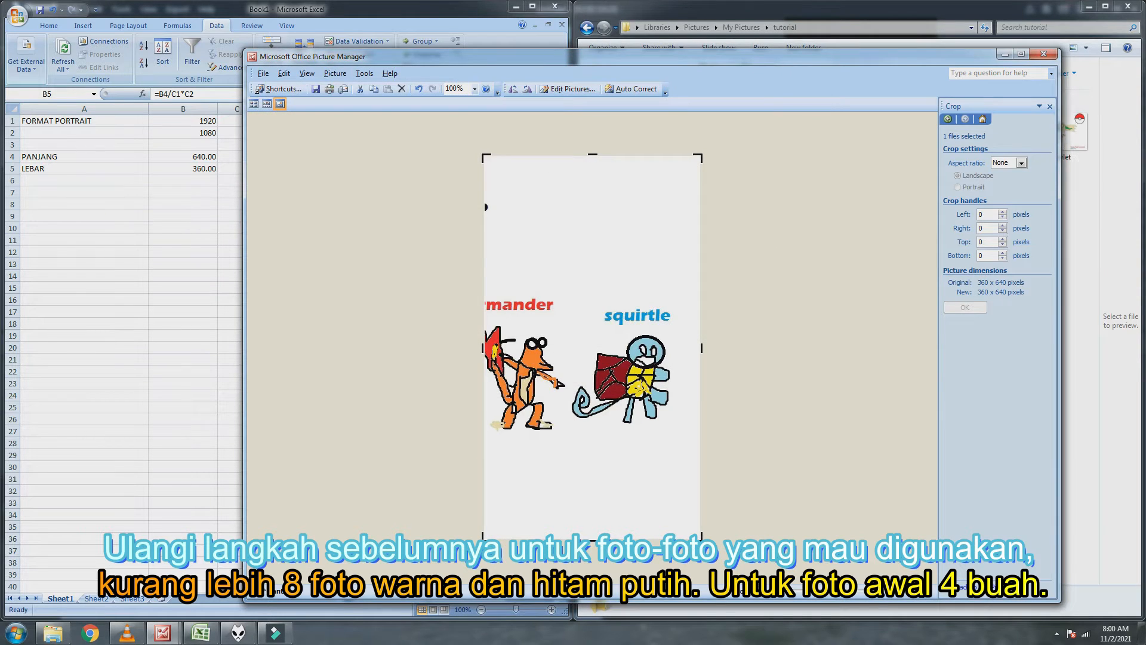
Step: Turn the charmander and squirtle crop black and white by setting its saturation to -100
click(568, 89)
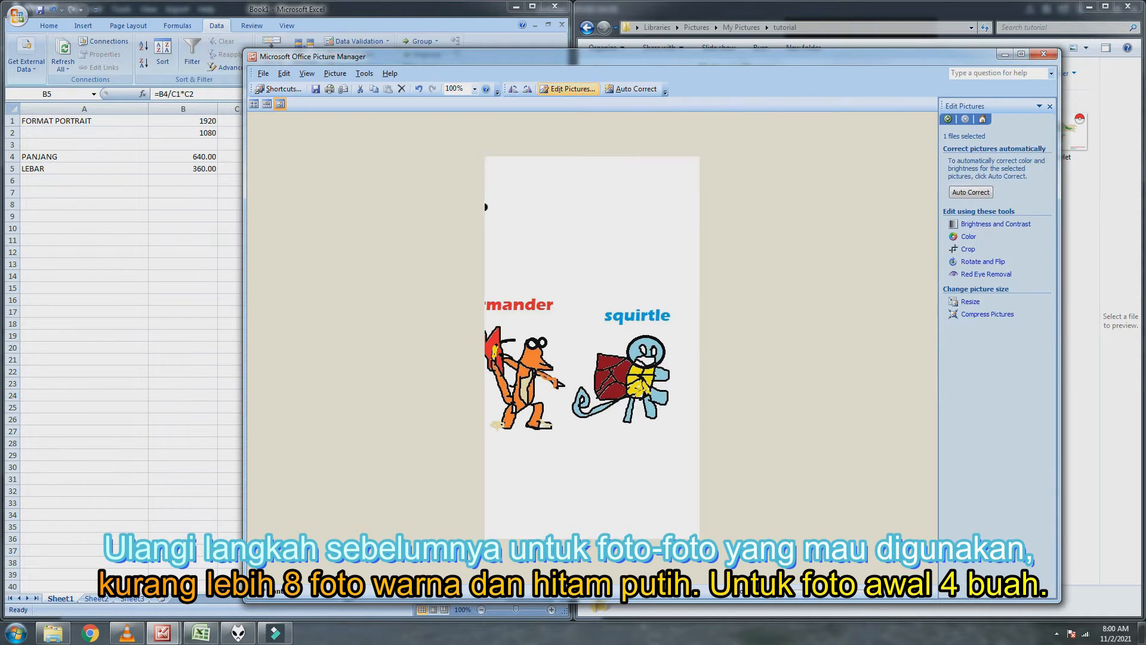
click(970, 235)
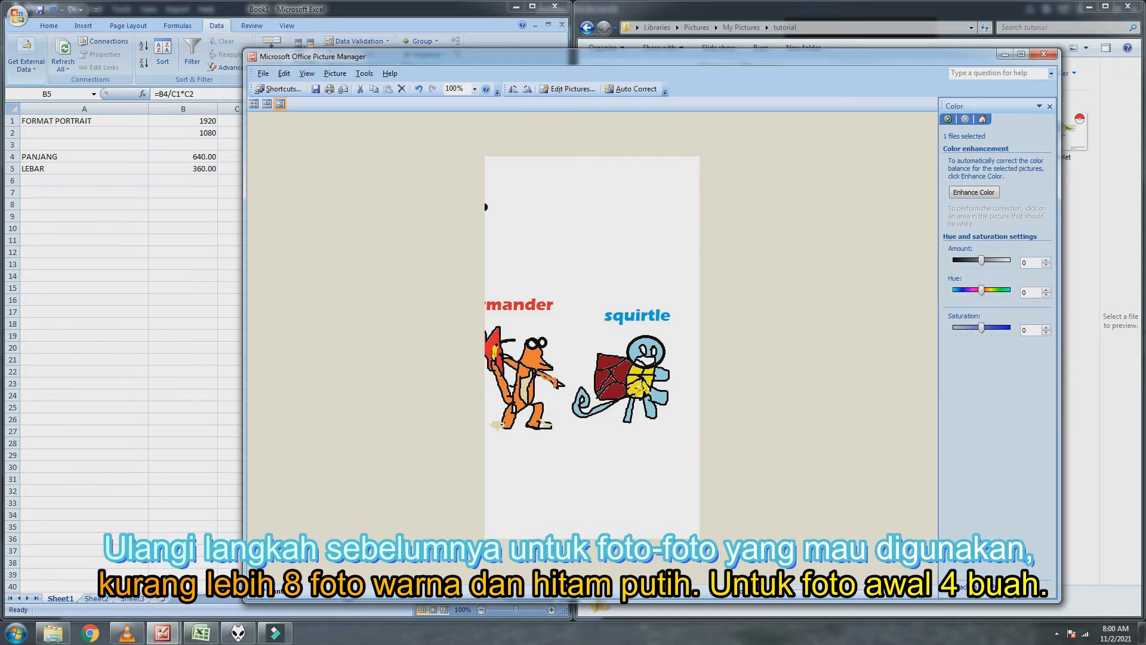
drag(981, 328, 956, 327)
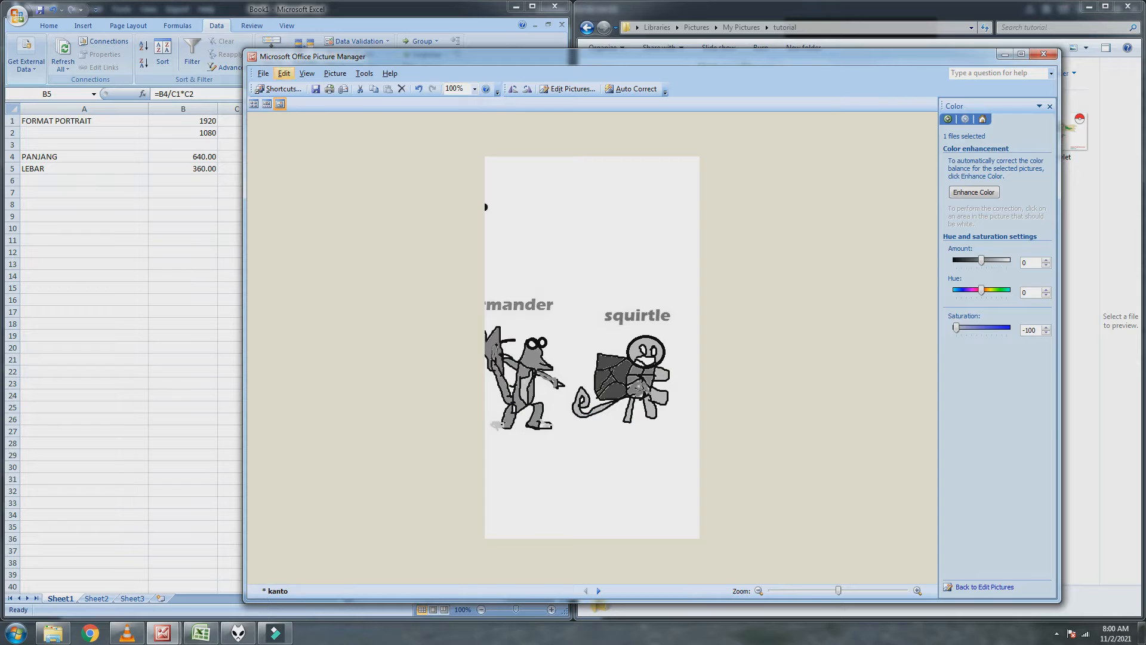
Step: Save the black-and-white crop as a new JPEG named 2a in the tutorial folder
click(263, 73)
click(281, 128)
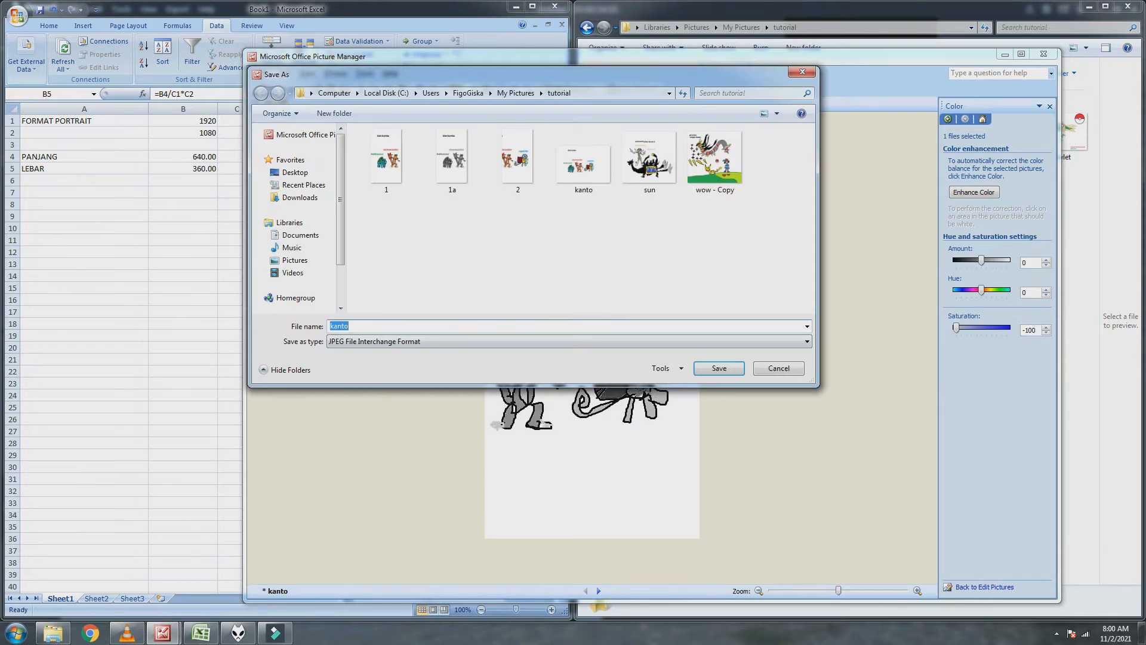
click(518, 161)
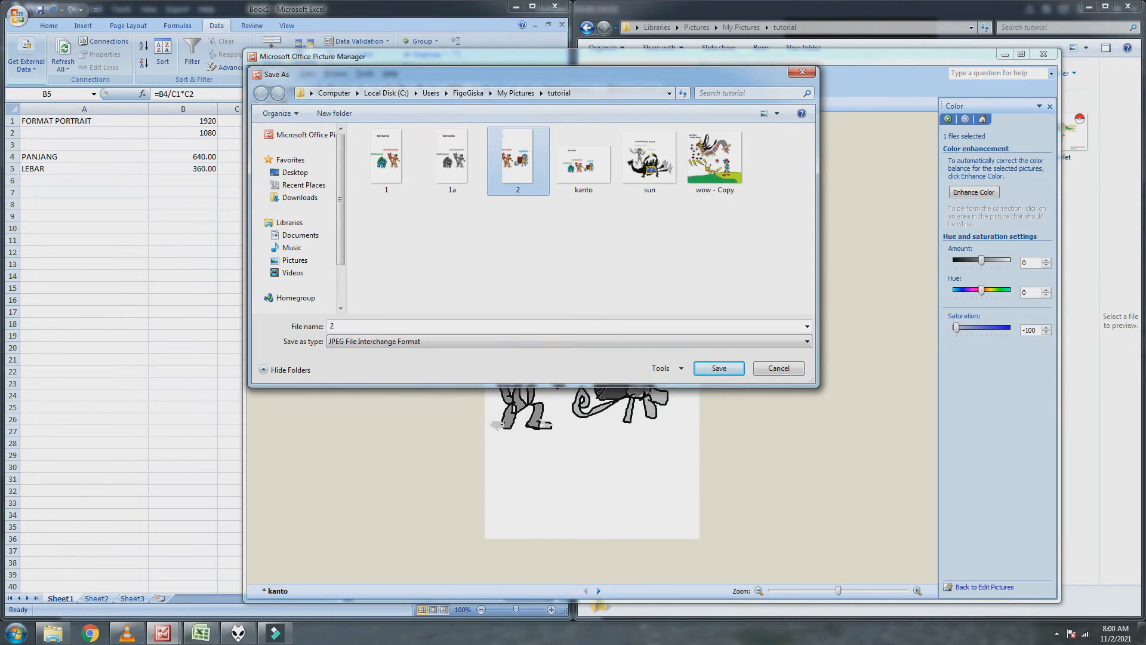
click(335, 326)
text(a)
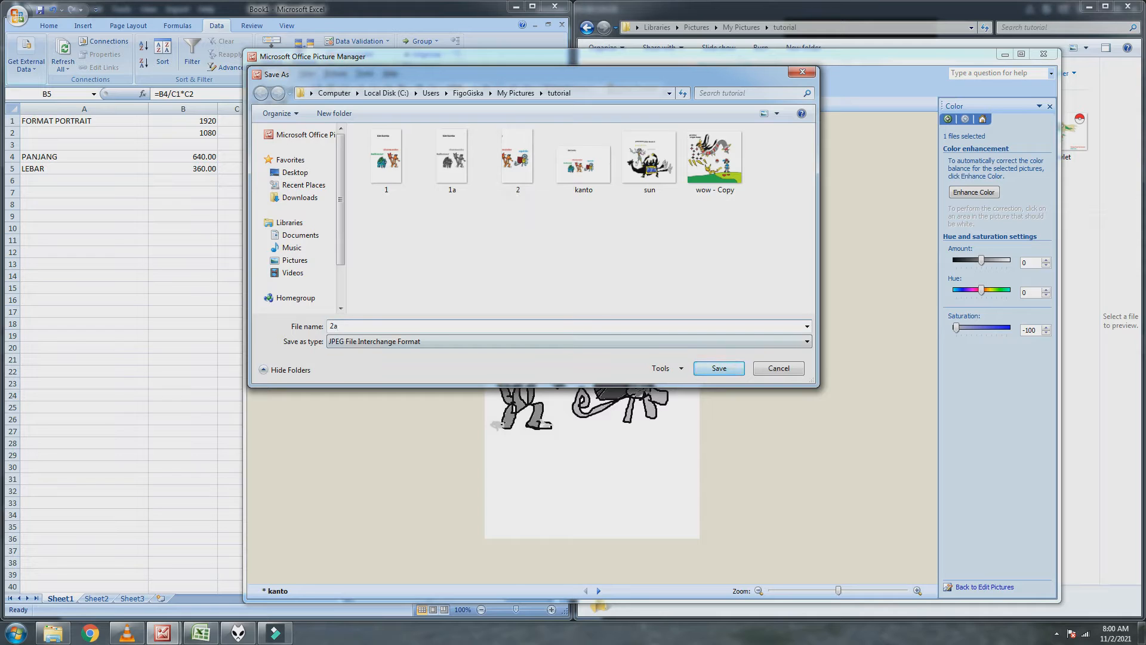
key(Return)
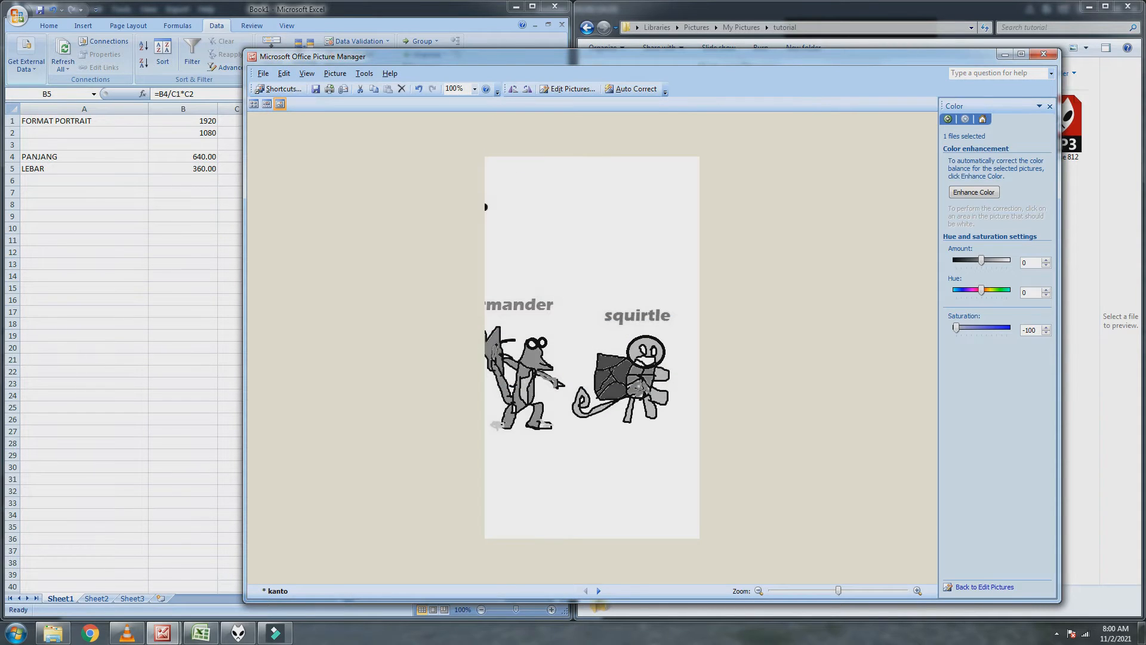
Step: Close Picture Manager without saving the changes to kanto, and check the new pictures 1, 1a, 2 and 2a in the tutorial folder
click(1043, 54)
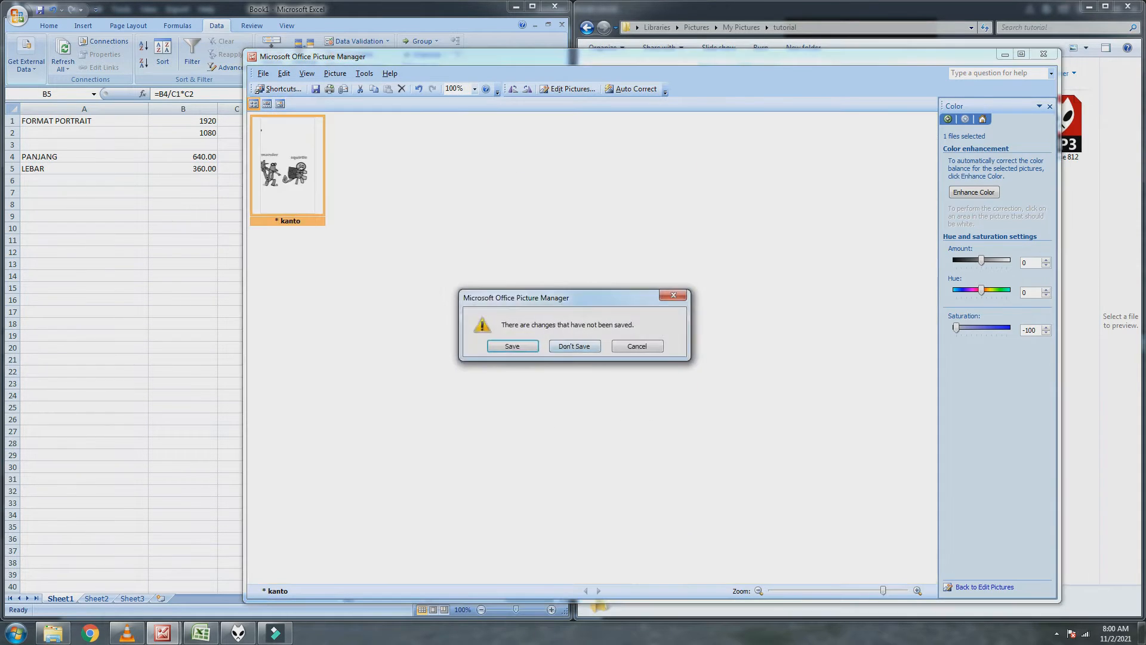
click(575, 346)
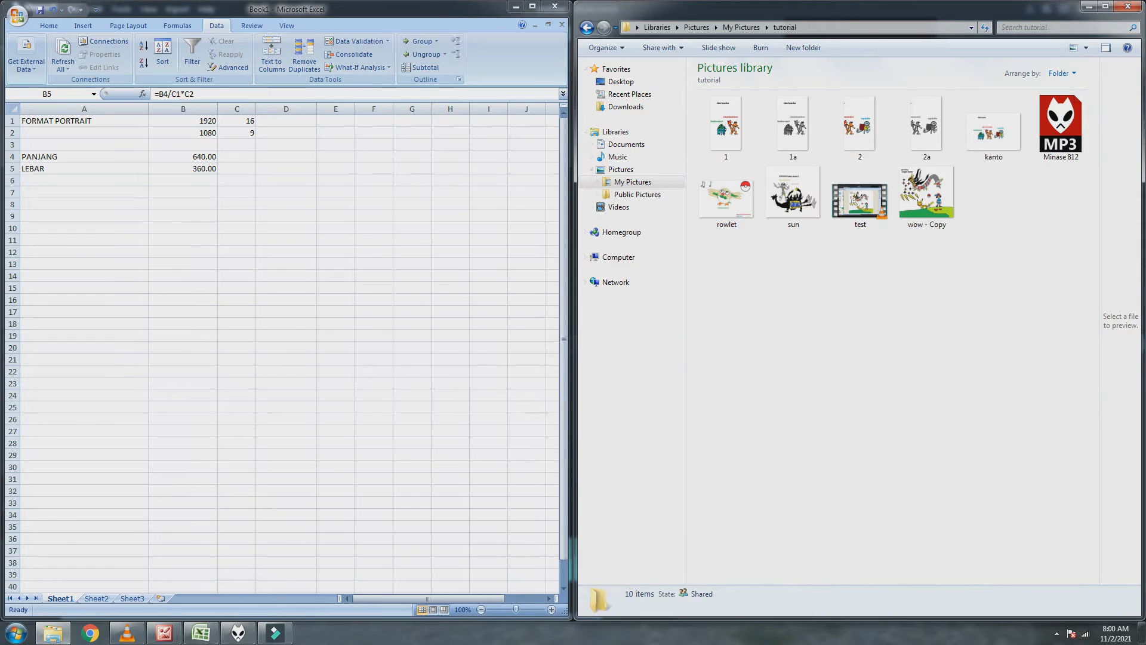
click(926, 128)
click(860, 128)
click(792, 128)
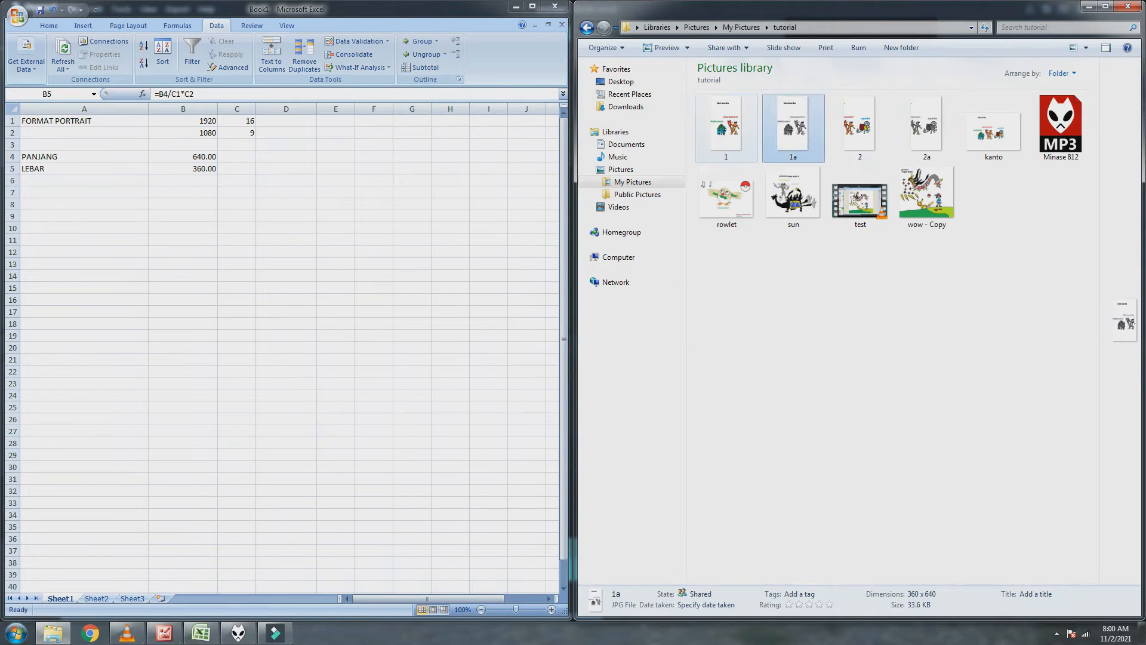
click(725, 129)
click(794, 334)
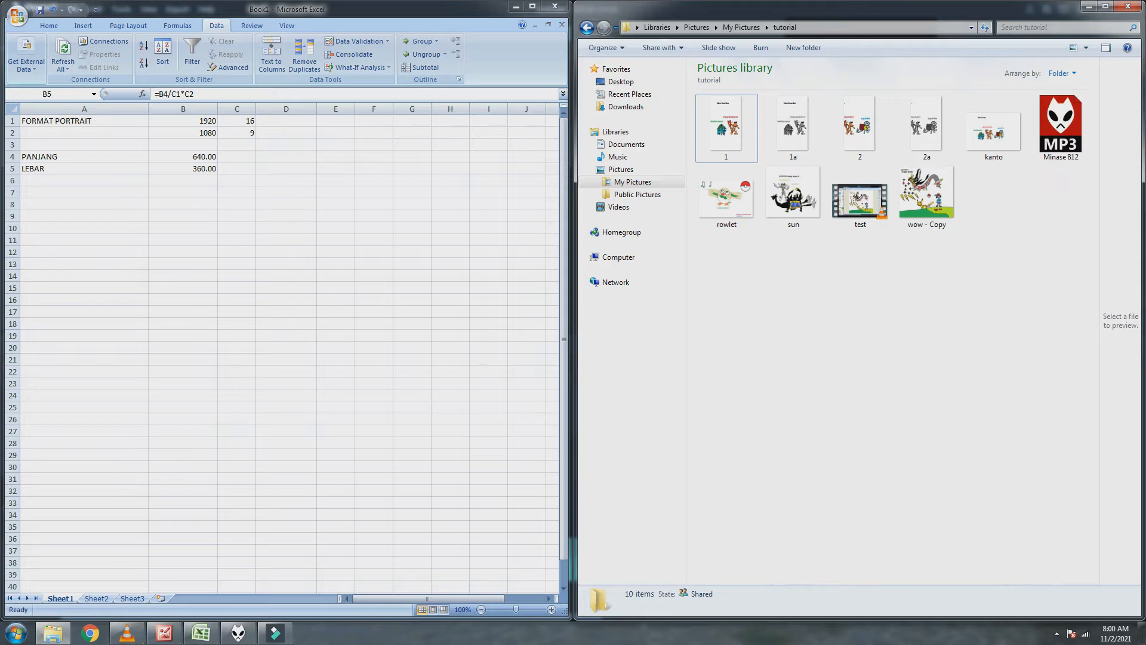
Step: Switch to Filmora with the spreadsheet and music player minimised, and bring the tutorial folder window up over it
mouse_move(238, 632)
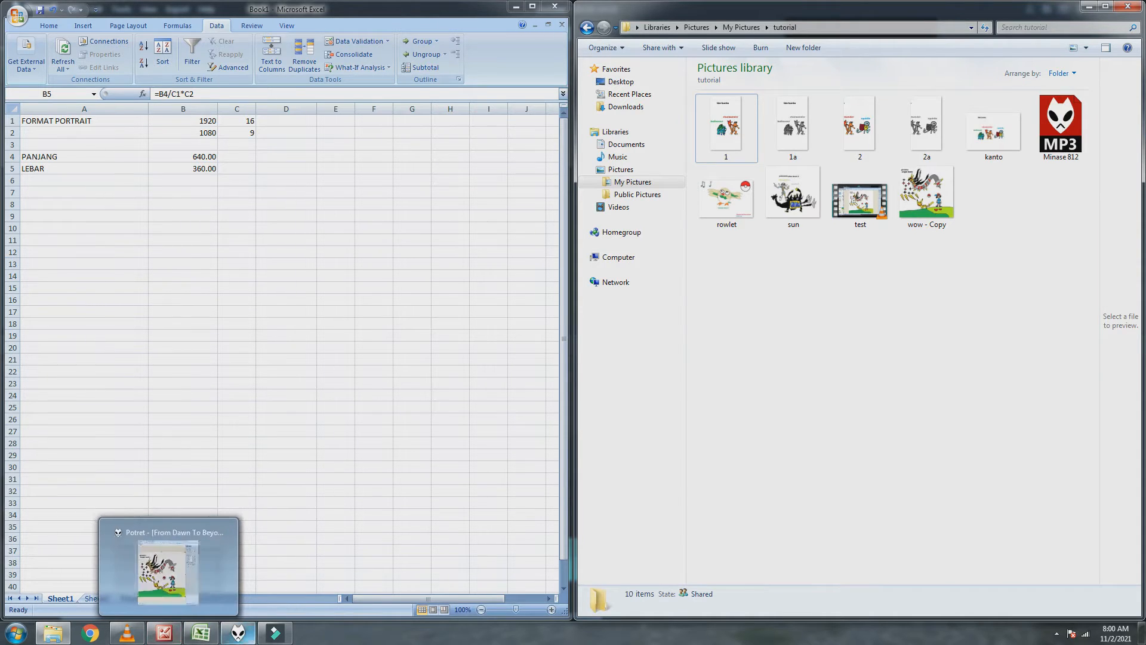
click(275, 632)
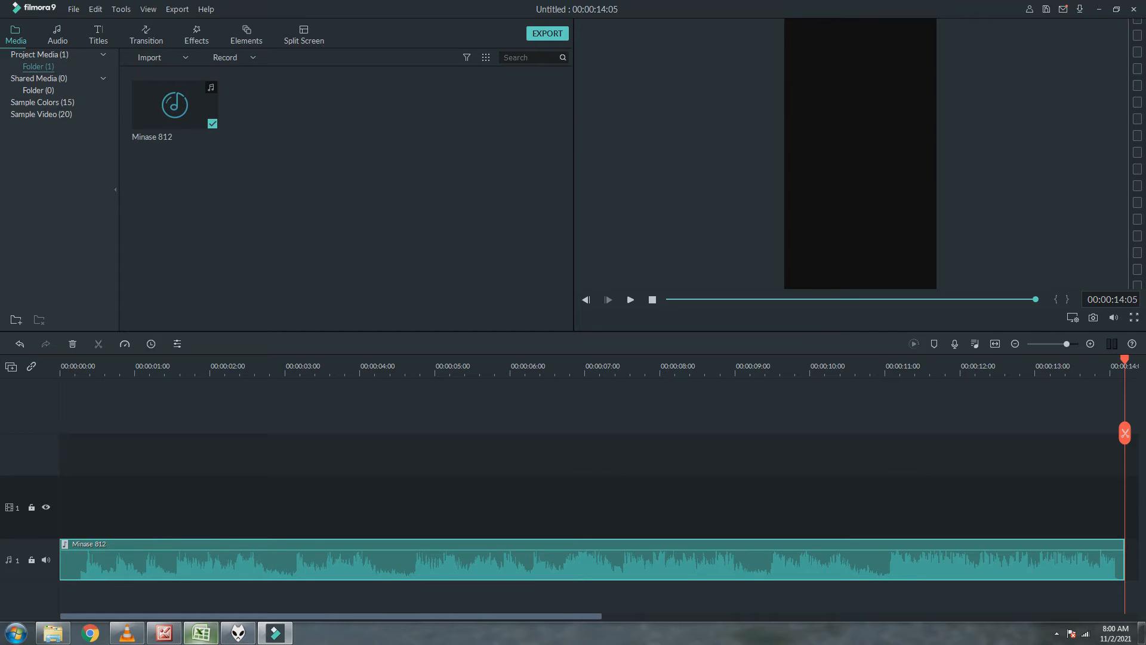
click(200, 632)
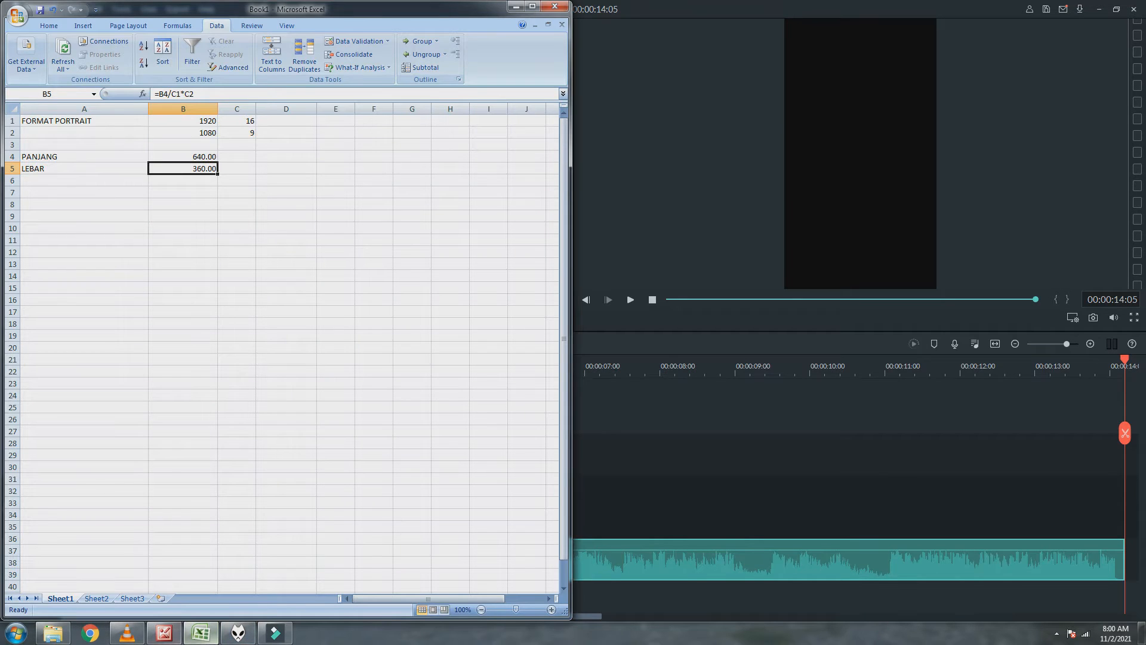
click(238, 633)
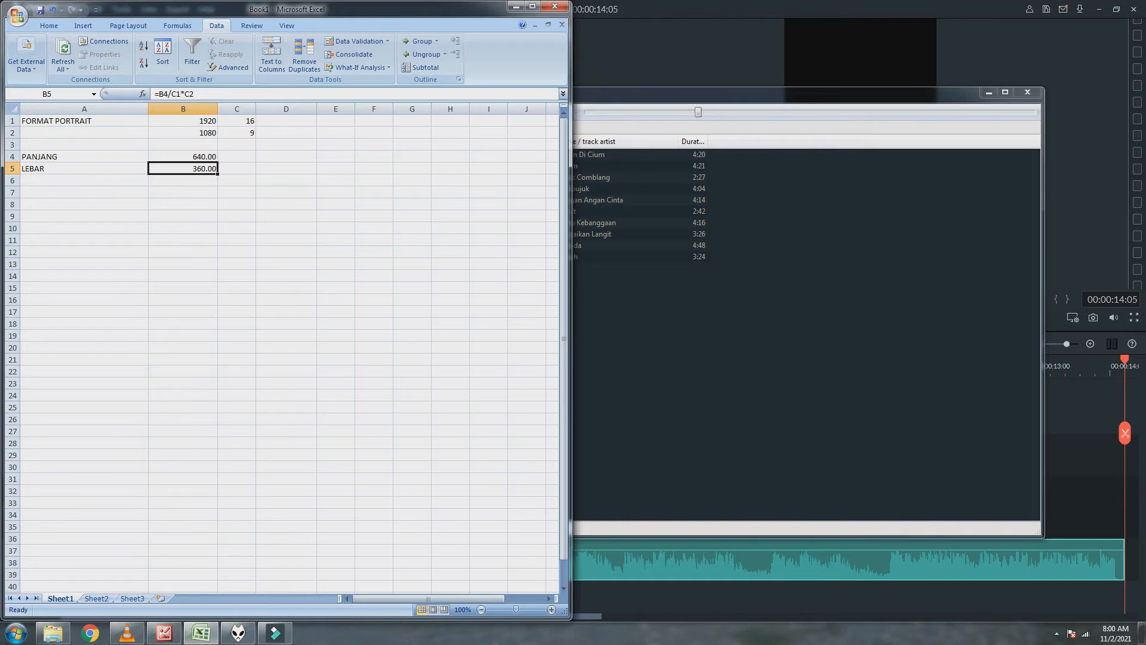
click(989, 92)
click(515, 6)
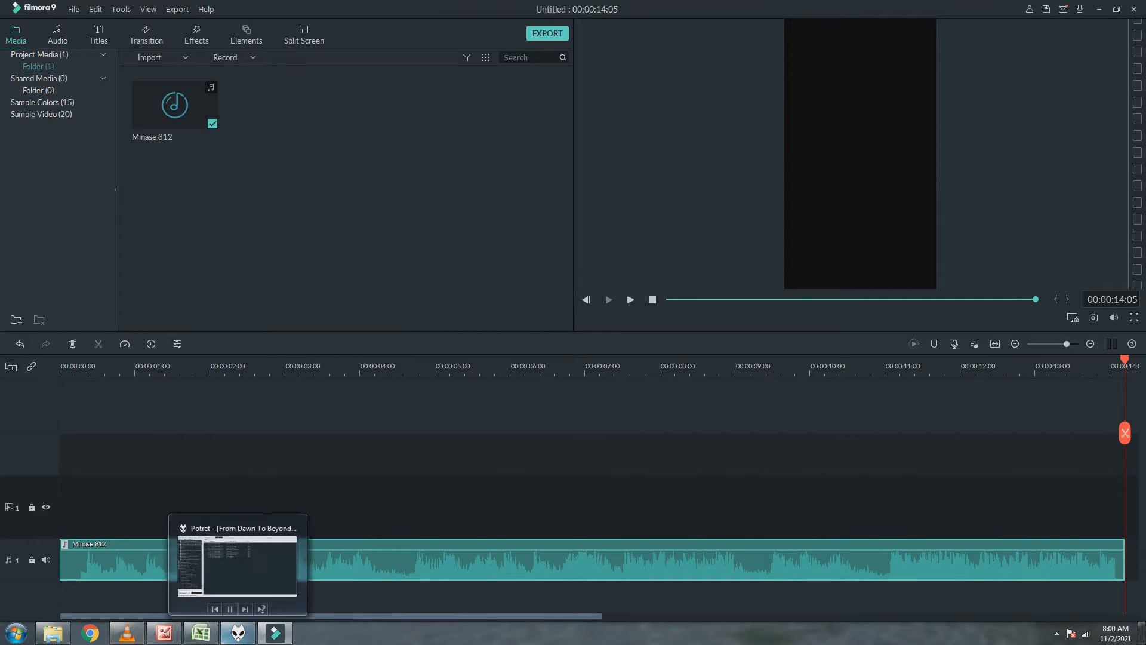
mouse_move(127, 633)
click(53, 633)
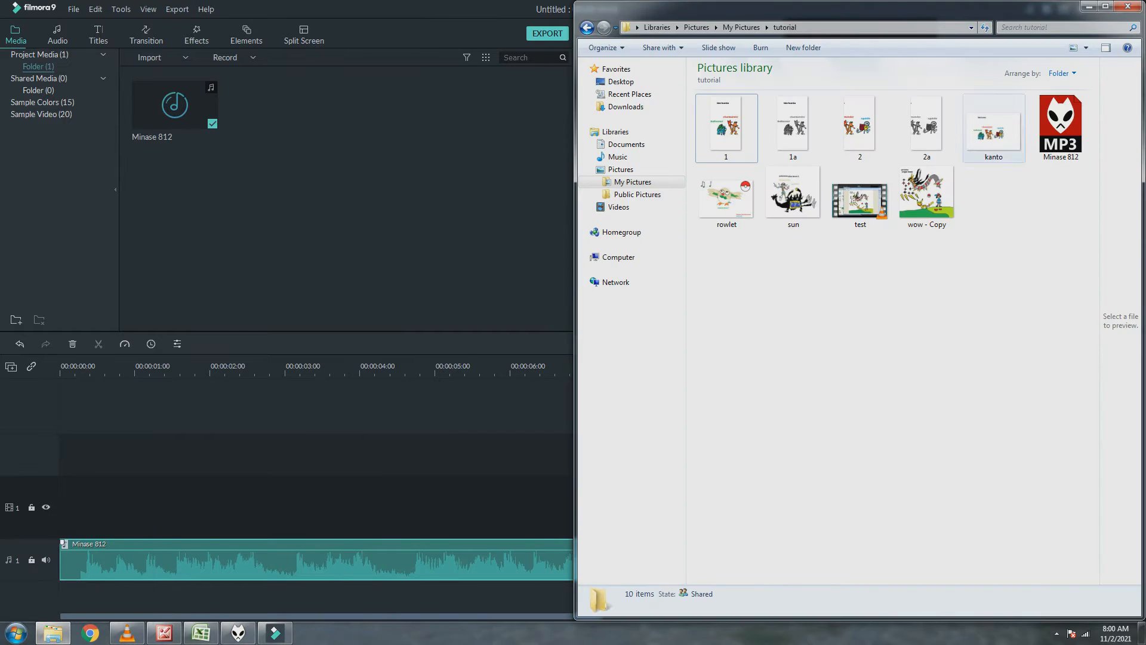
drag(1015, 261, 940, 119)
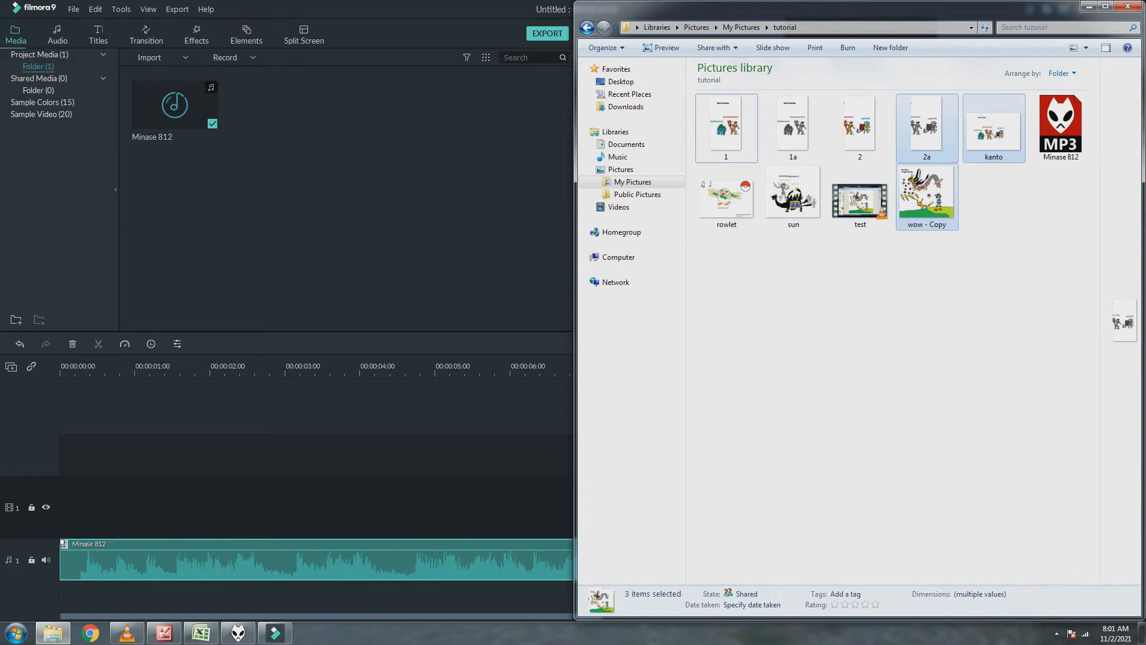
drag(785, 269, 744, 111)
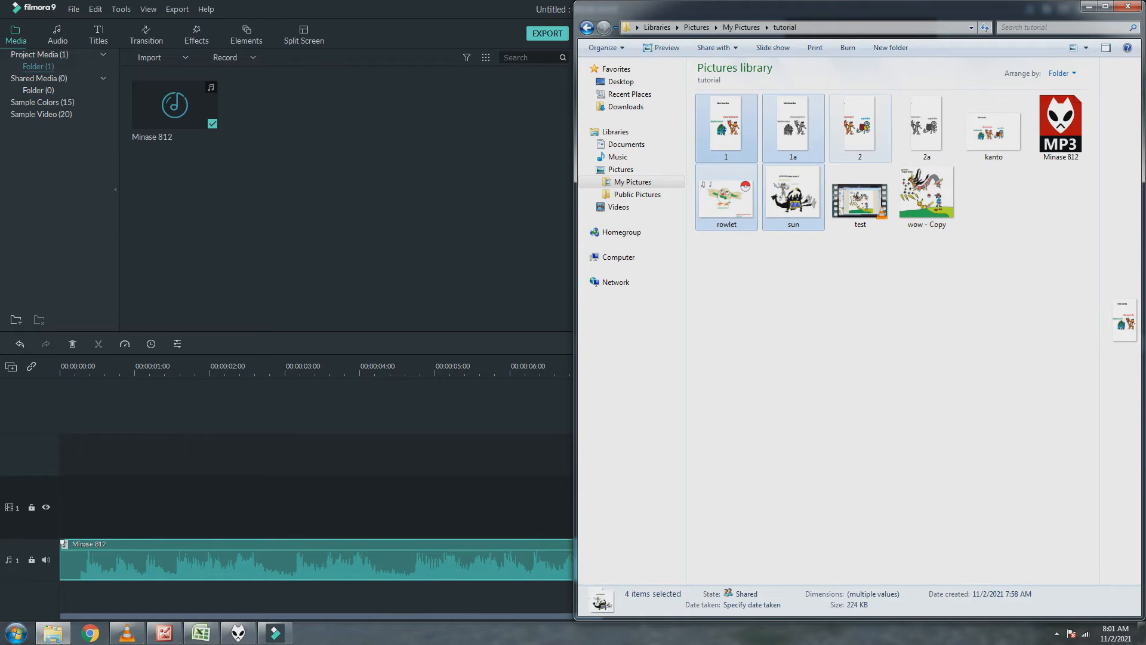
click(860, 128)
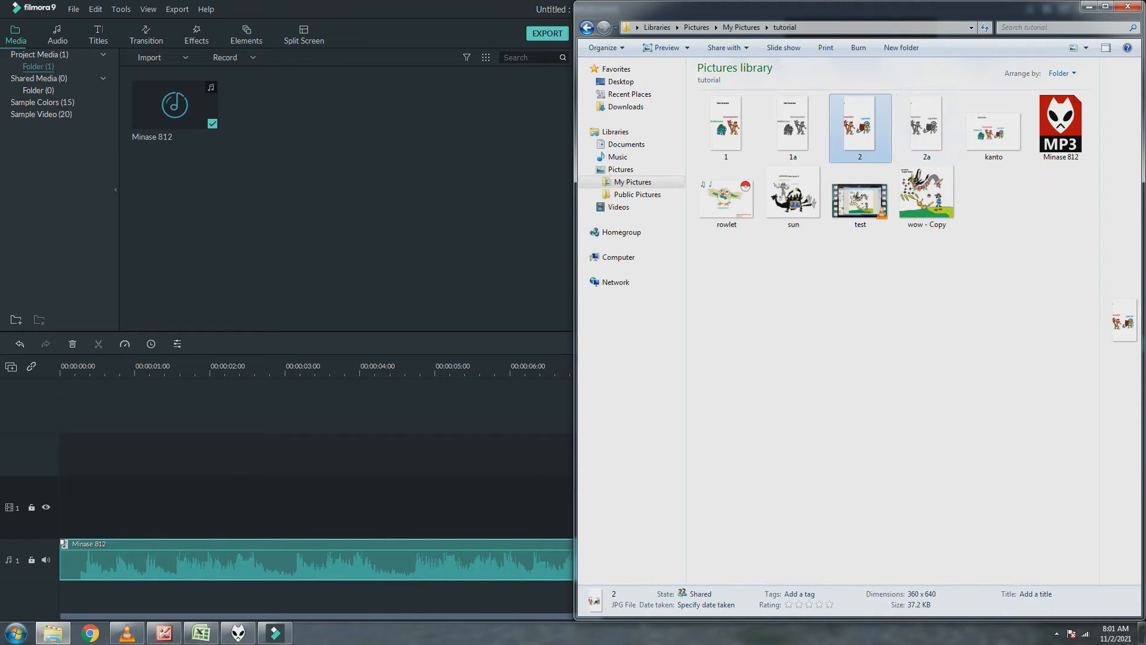
ctrl+click(923, 203)
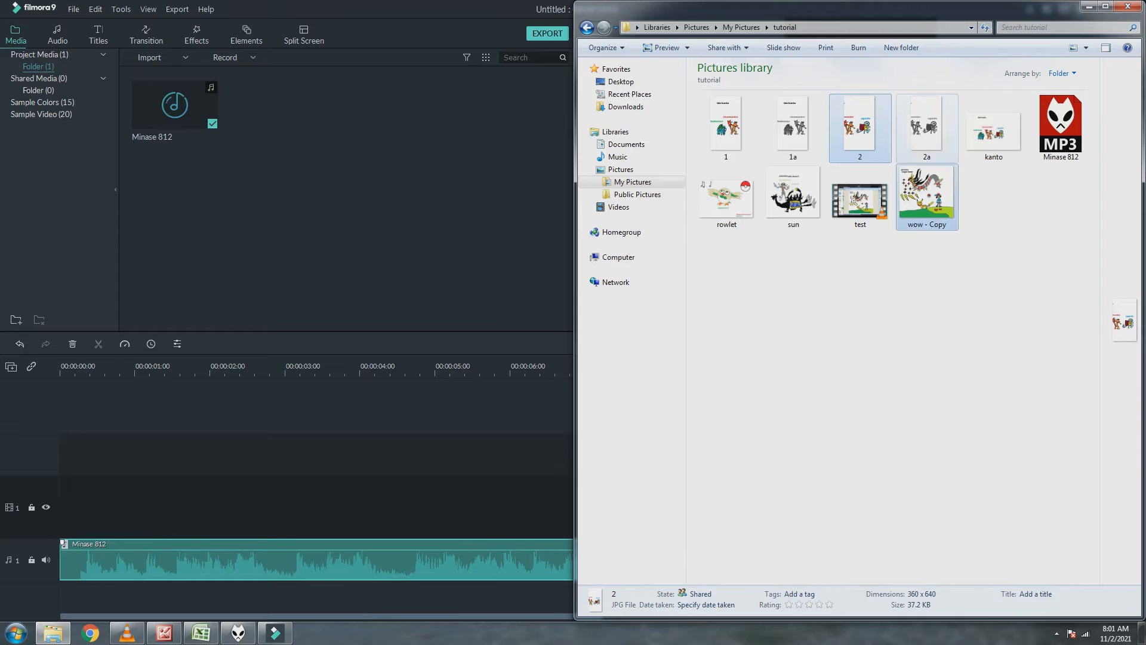
ctrl+click(926, 134)
ctrl+click(991, 133)
ctrl+click(793, 130)
ctrl+click(727, 128)
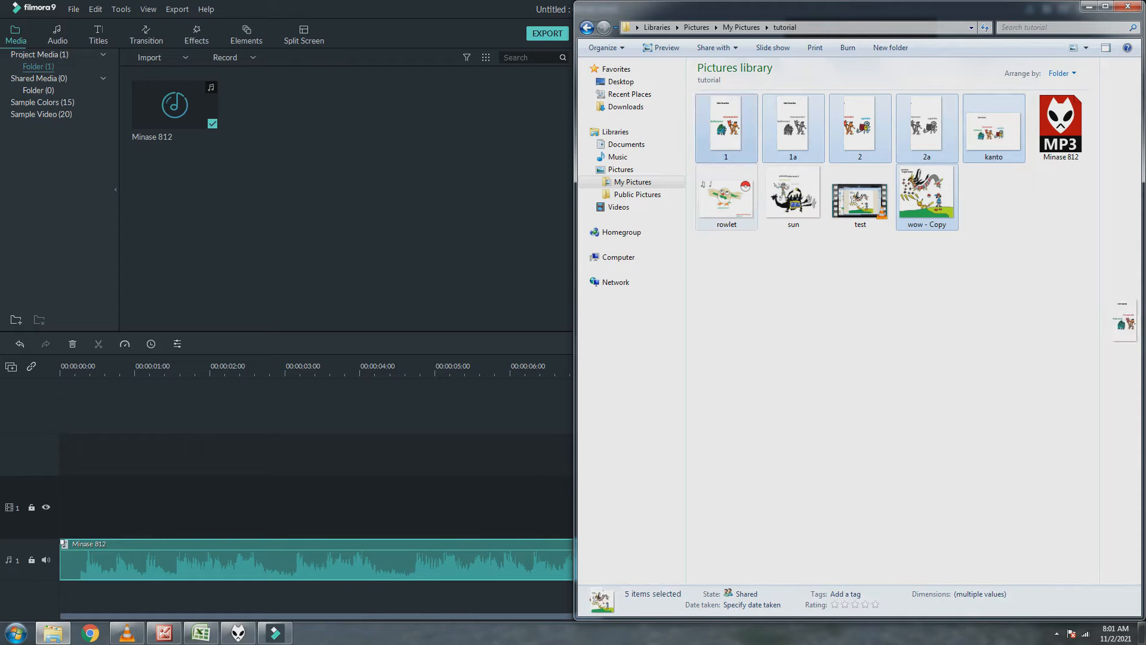
ctrl+click(726, 198)
ctrl+click(794, 197)
drag(726, 196, 927, 229)
click(927, 206)
Step: Import the pictures 1, 1a, 2 and 2a from the tutorial folder into the Filmora project media
click(927, 137)
key(shift+Left)
key(shift+Left)
key(shift+Left)
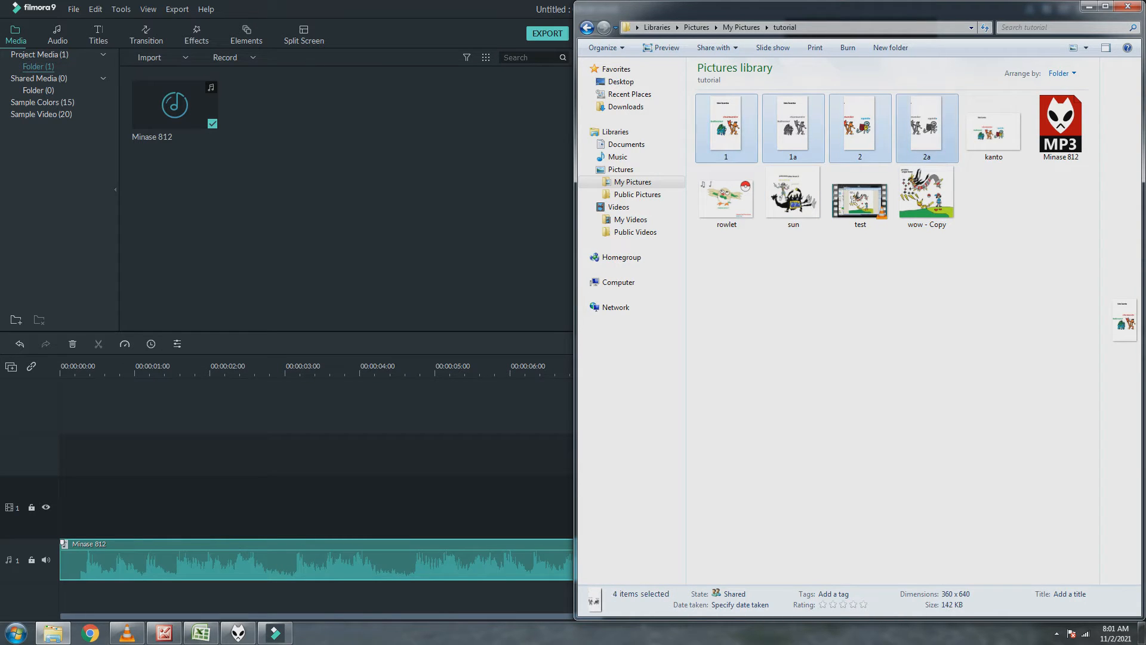
drag(747, 135, 421, 173)
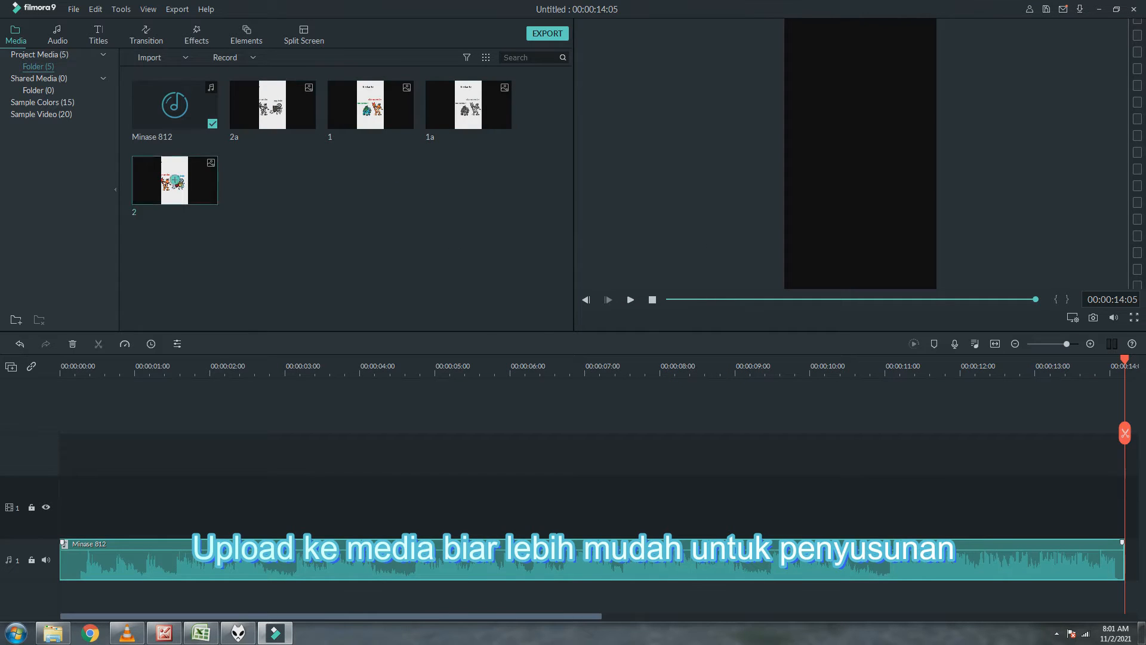
Step: Place the colour pictures 1 and 2 one after the other from the start of video track 1, above the Minase 812 audio
mouse_move(174, 180)
mouse_move(371, 105)
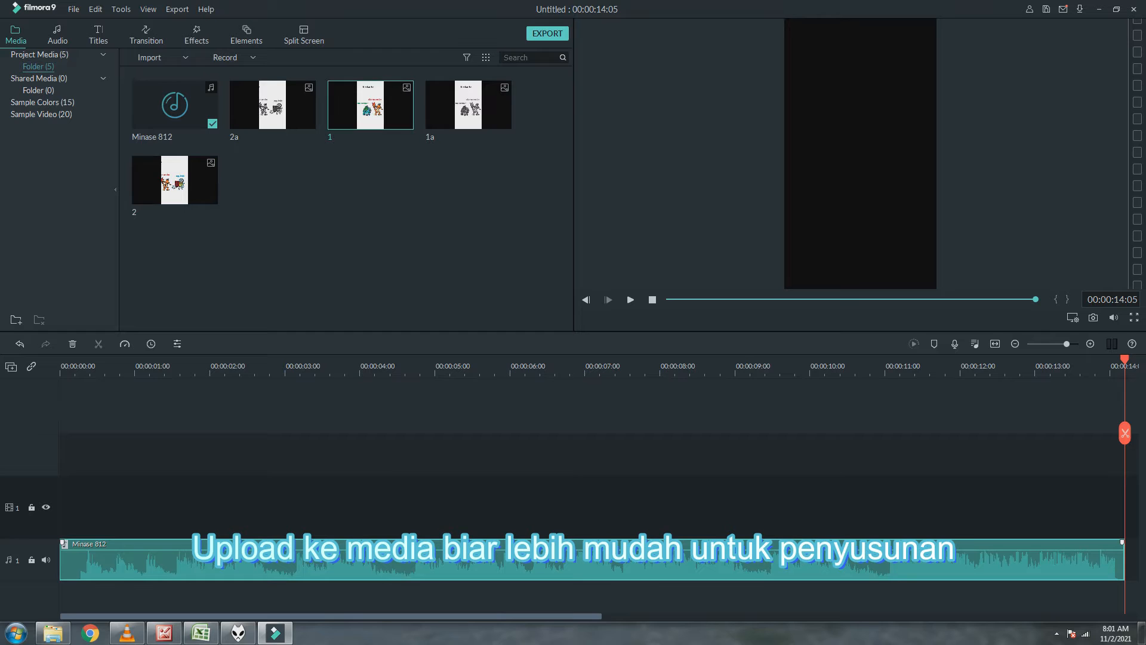
drag(370, 105, 63, 507)
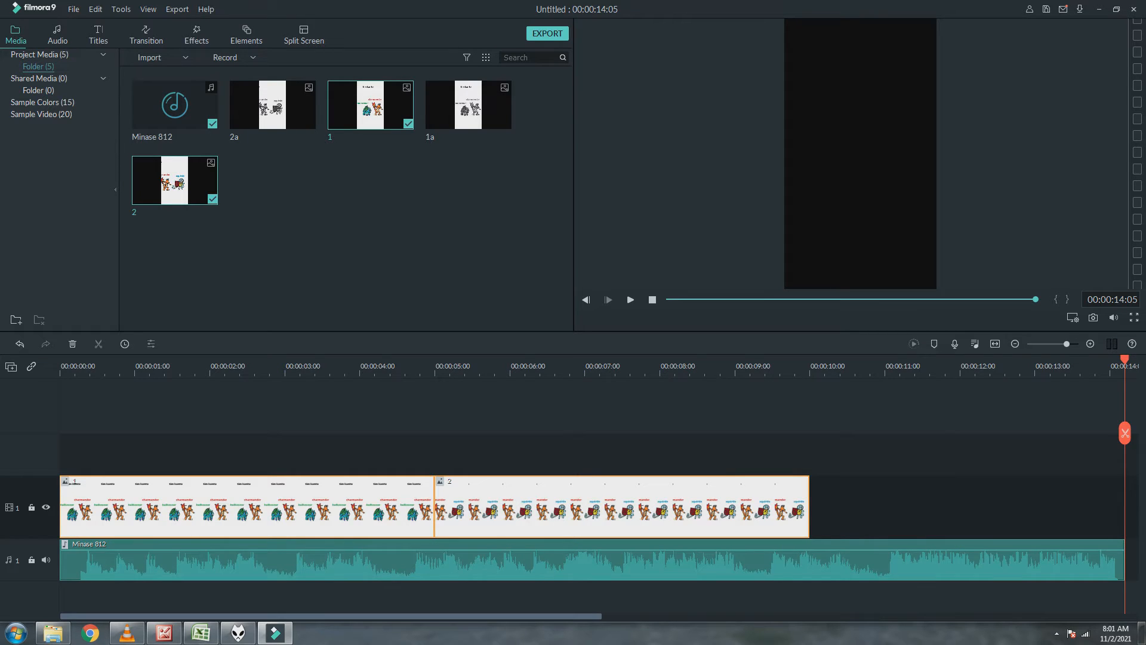
Step: Set the duration of the picture 1 clip on video track 1 to 00:00:00:23
click(248, 508)
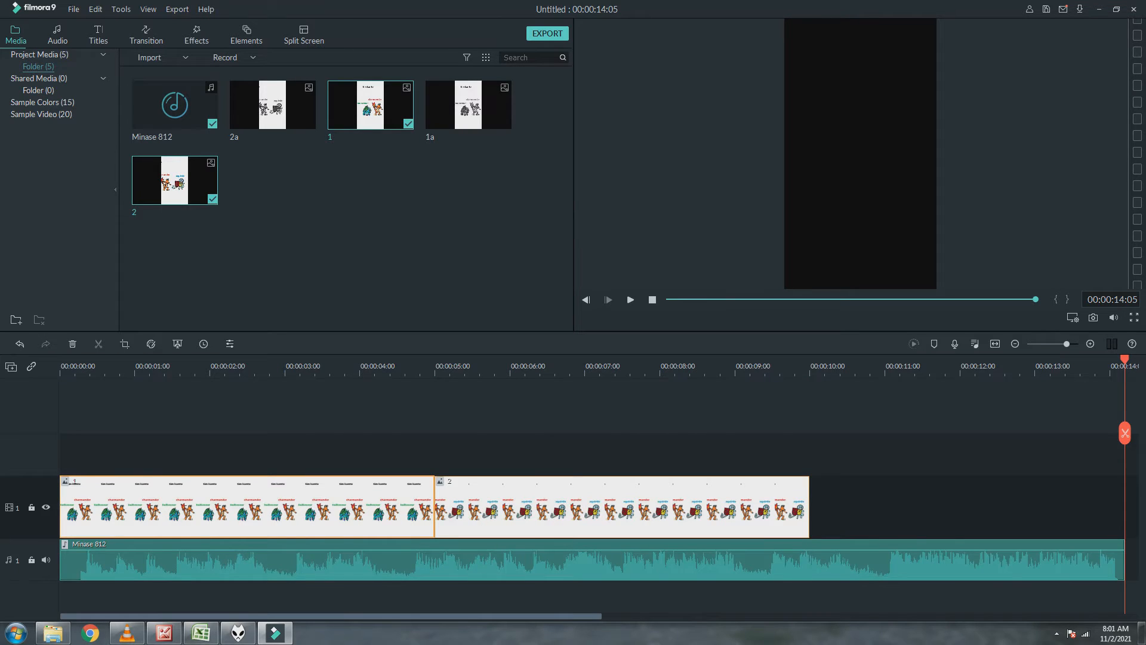
key(ctrl+e)
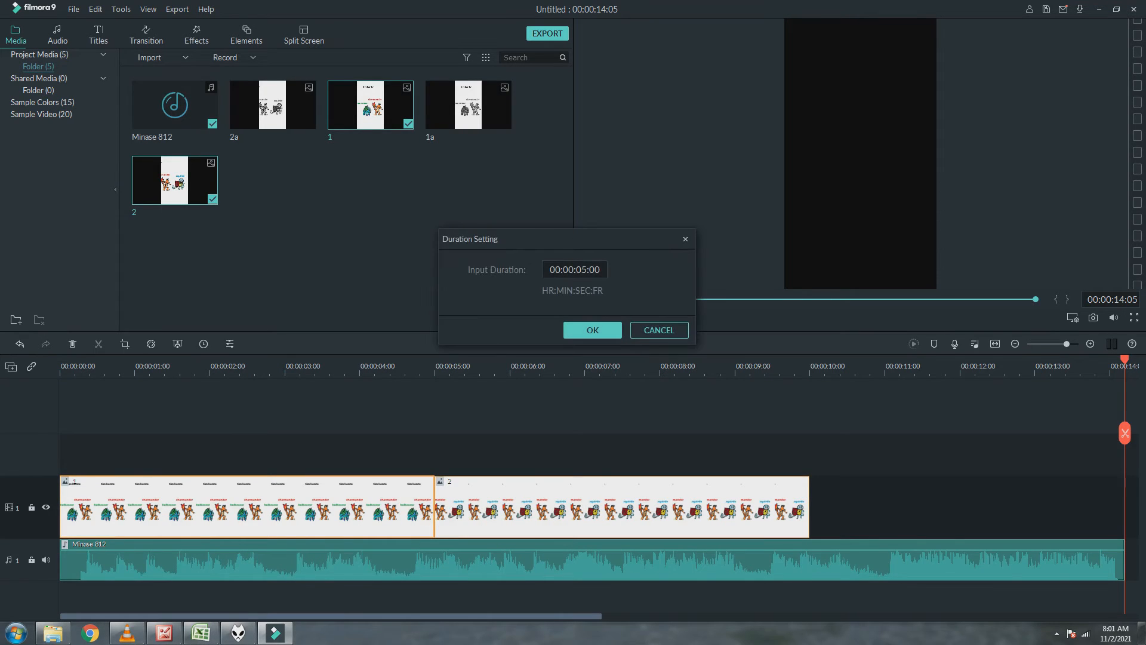
drag(574, 270, 514, 269)
key(Return)
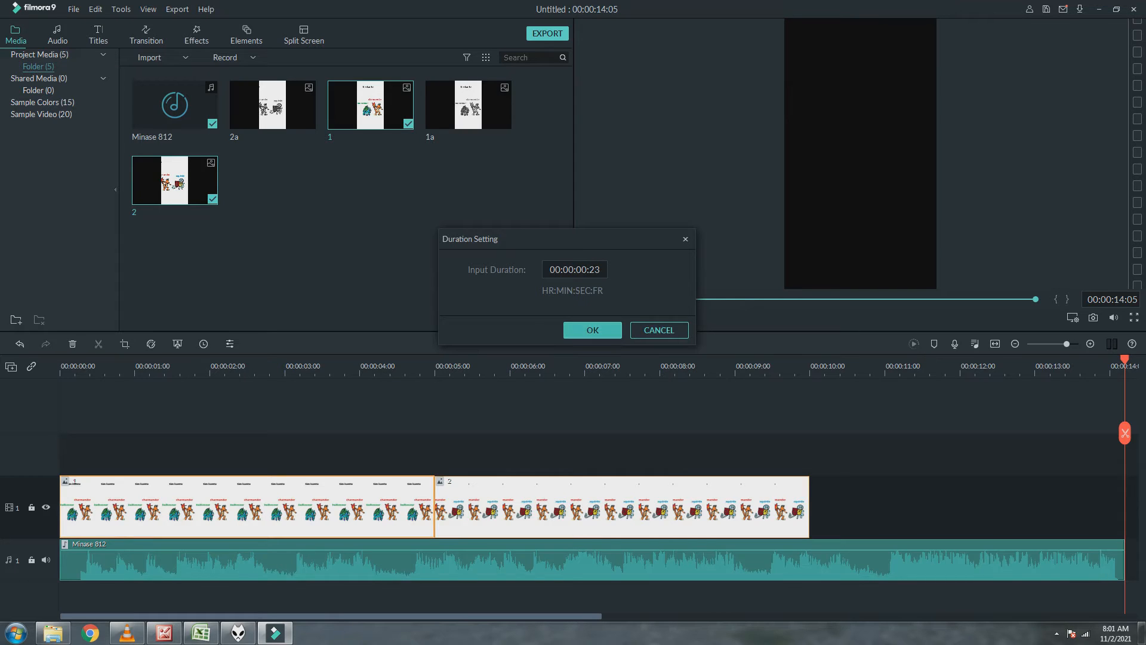
click(94, 508)
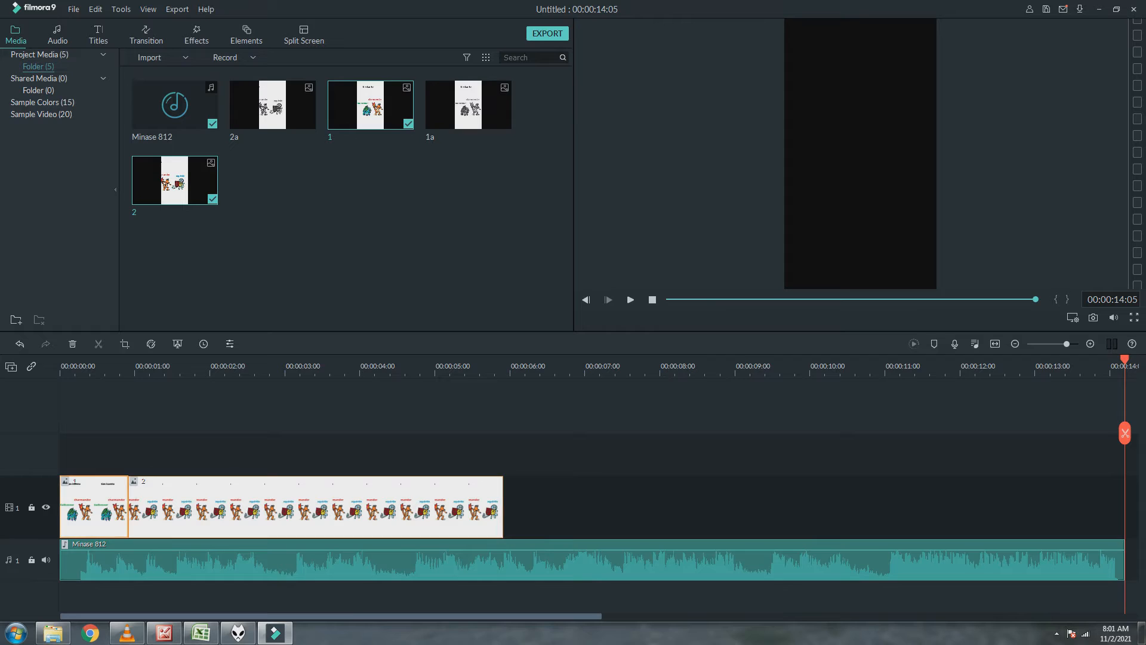
Step: Trim the end of the picture 1 clip on video track 1 back to about 19 frames
scroll(95, 508, up, 1)
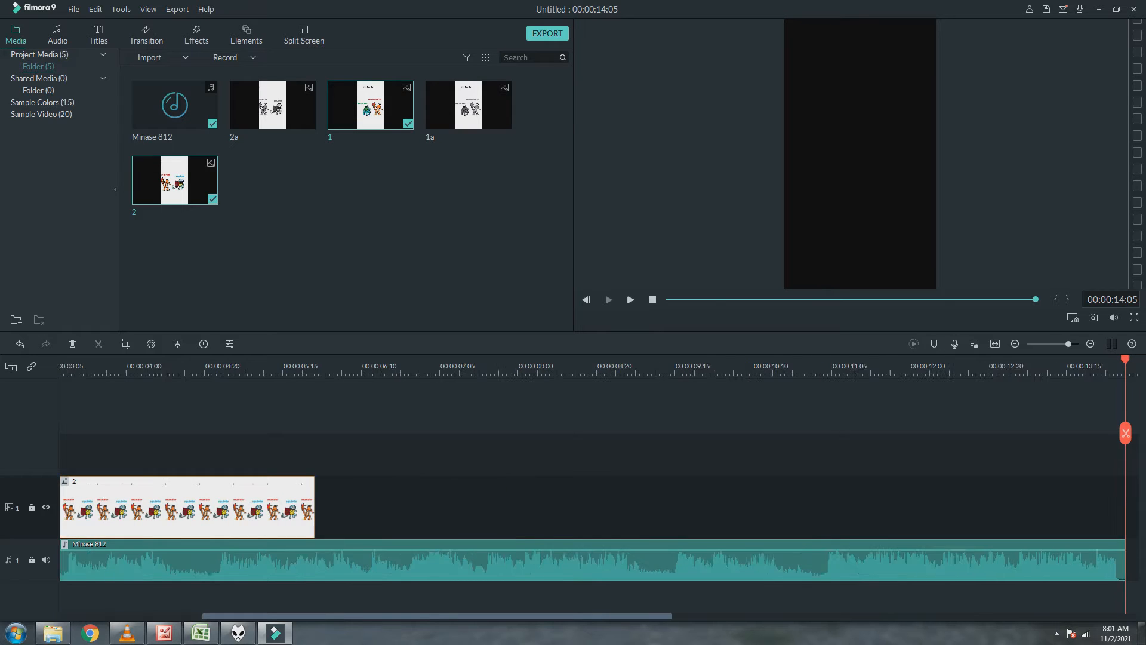
scroll(94, 508, up, 1)
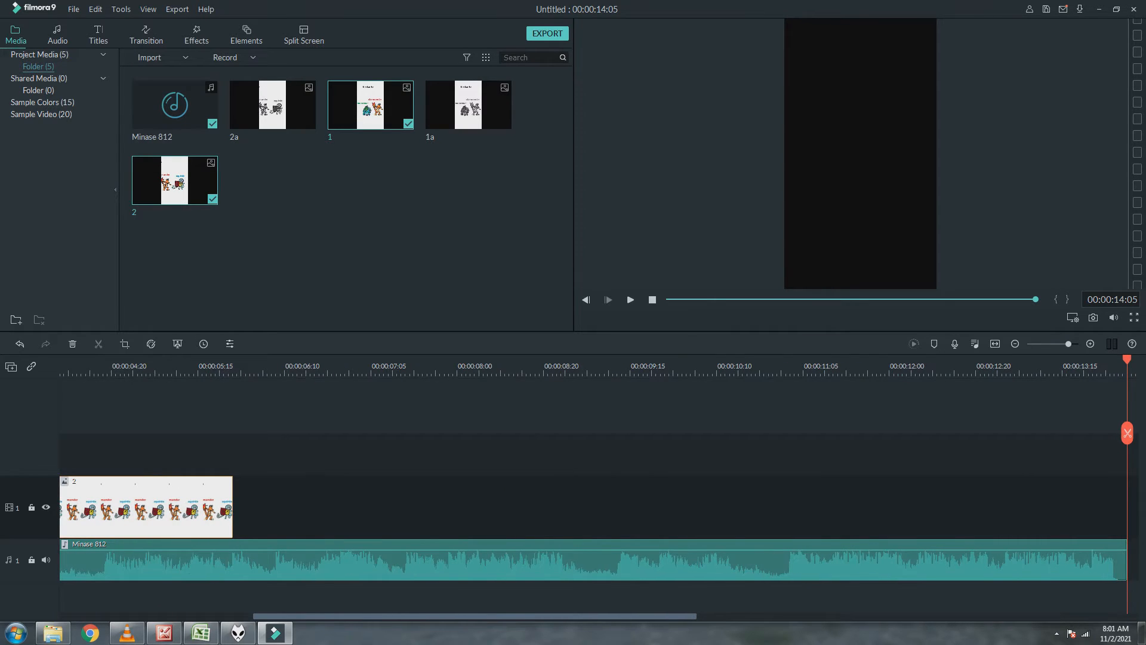
scroll(599, 507, left, 3)
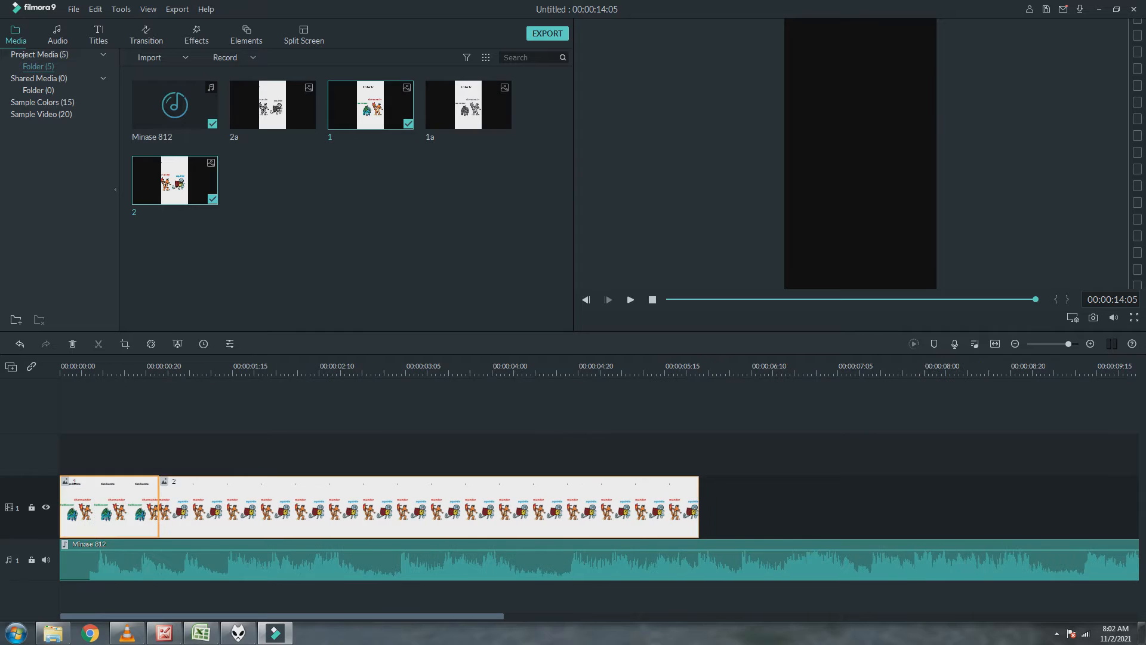
drag(158, 507, 142, 510)
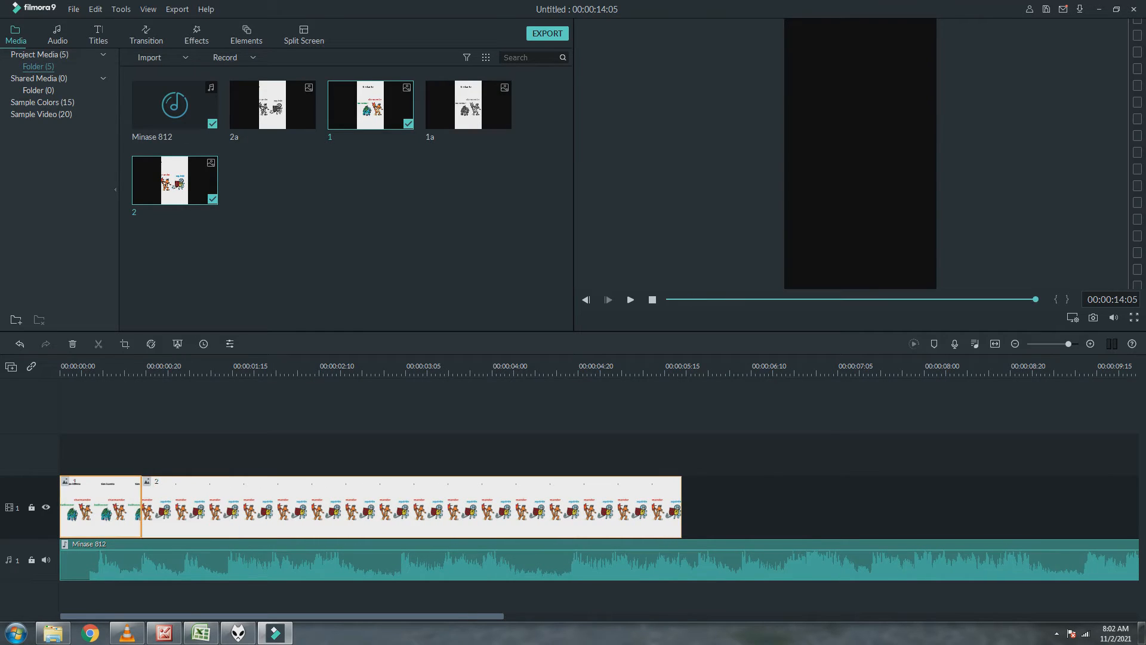
Step: Shorten the picture 2 clip to about 11 frames and place two copies of it directly behind it on video track 1
click(410, 508)
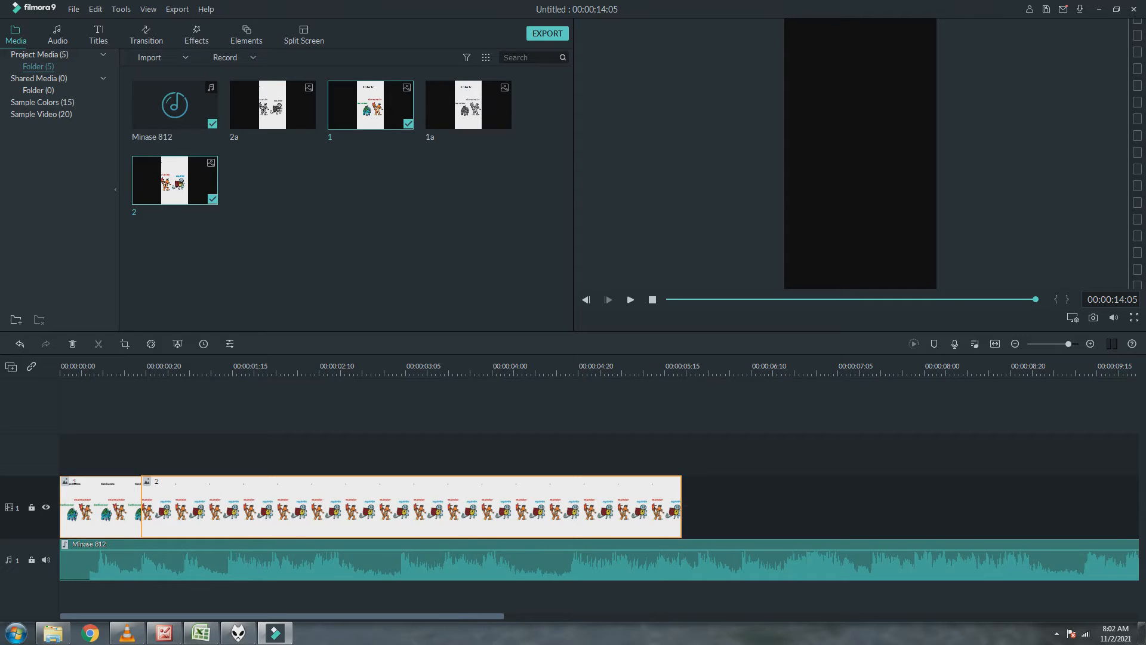
drag(681, 507, 189, 510)
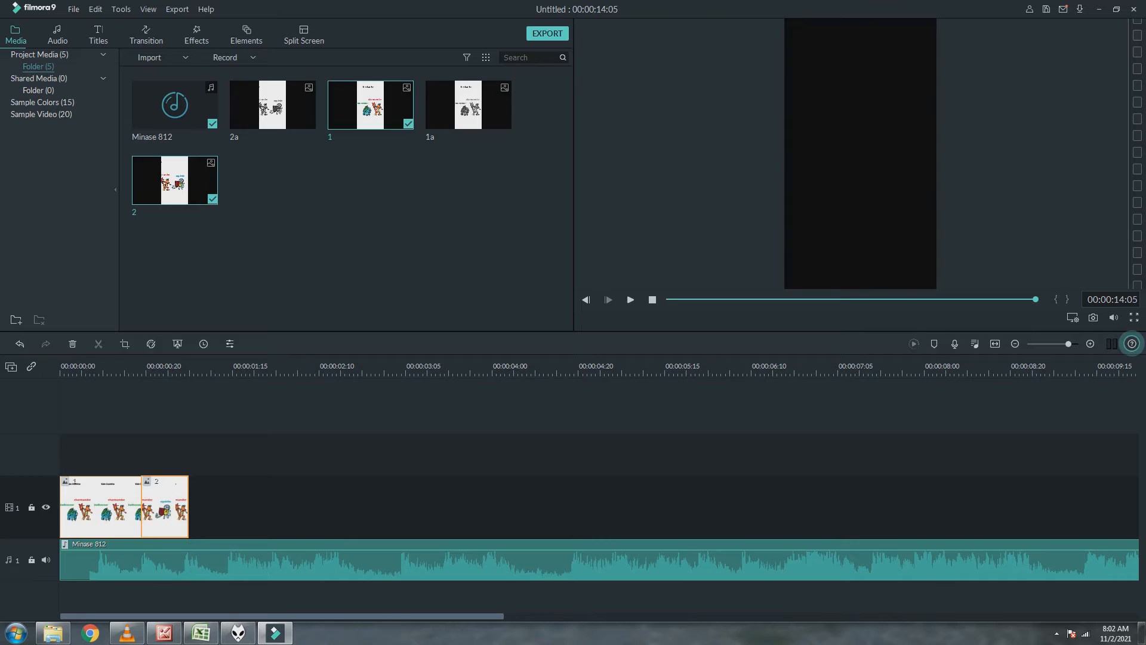
click(302, 508)
key(ctrl+v)
key(ctrl+v)
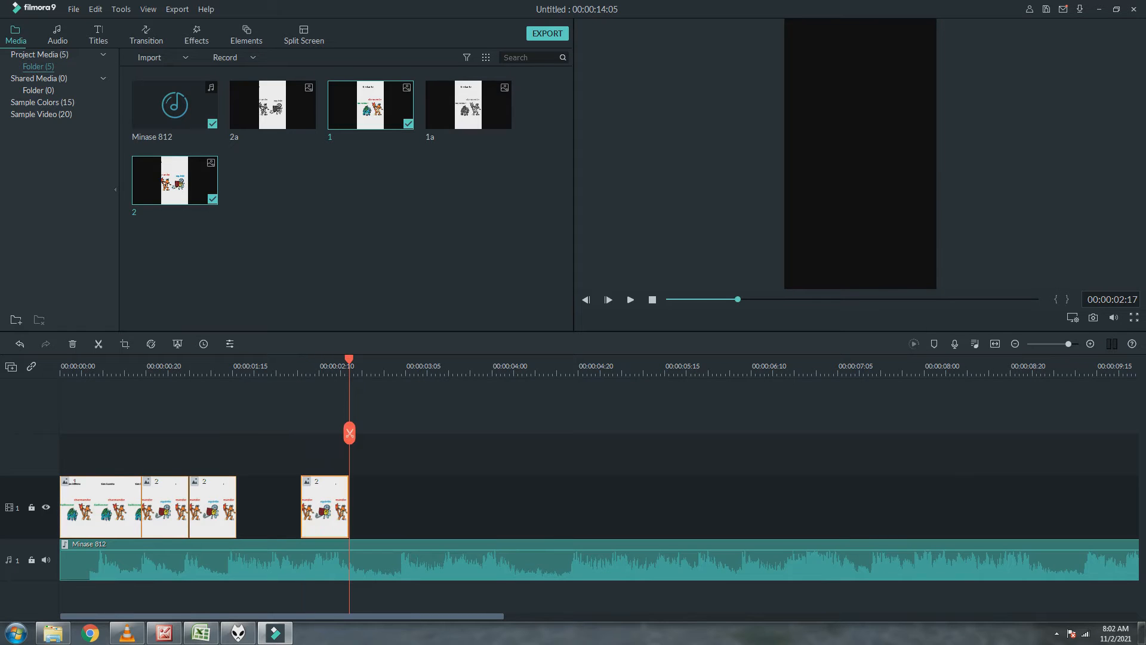
drag(325, 507, 260, 507)
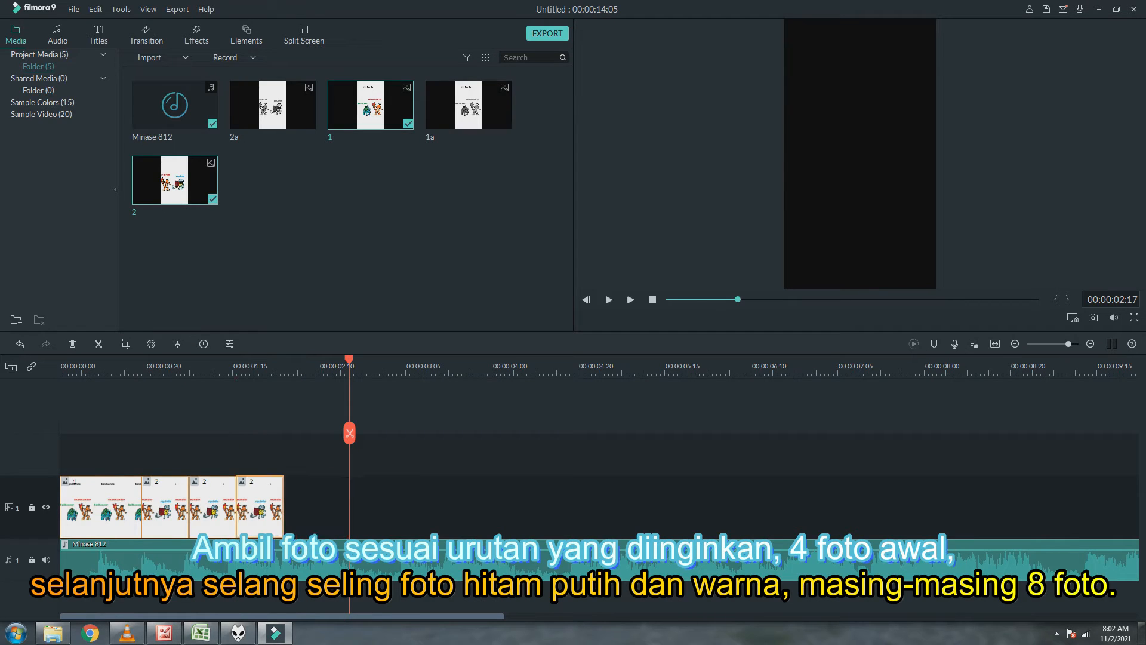
click(287, 508)
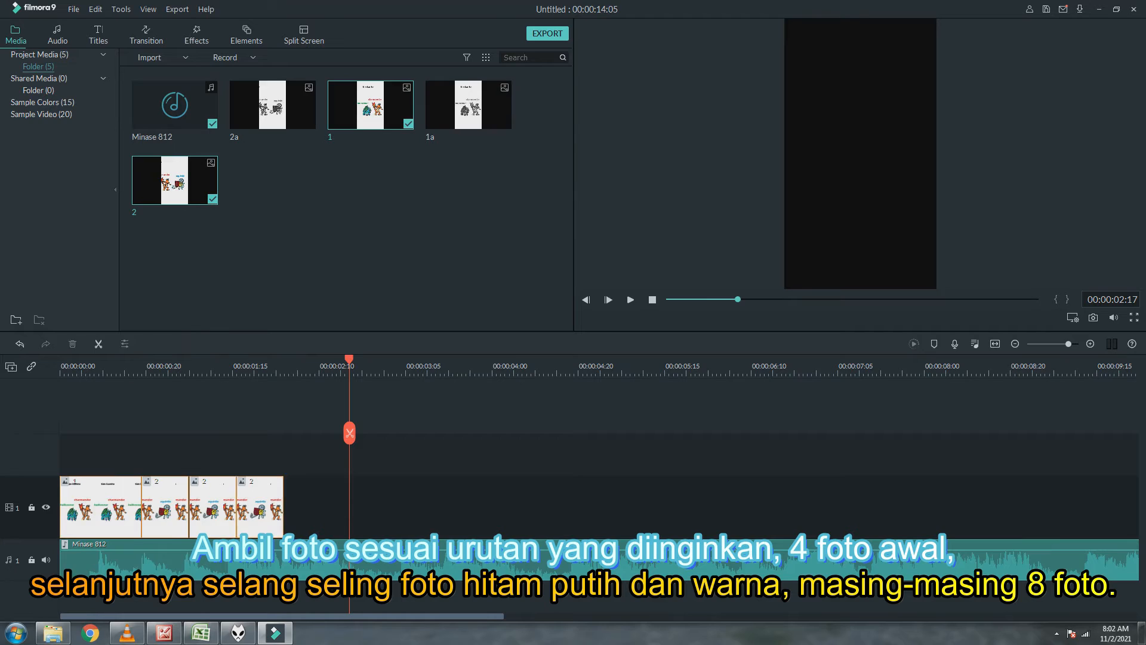
Step: Set the duration of the first picture 2 clip, directly after picture 1, to 00:00:00:10
click(259, 507)
click(165, 507)
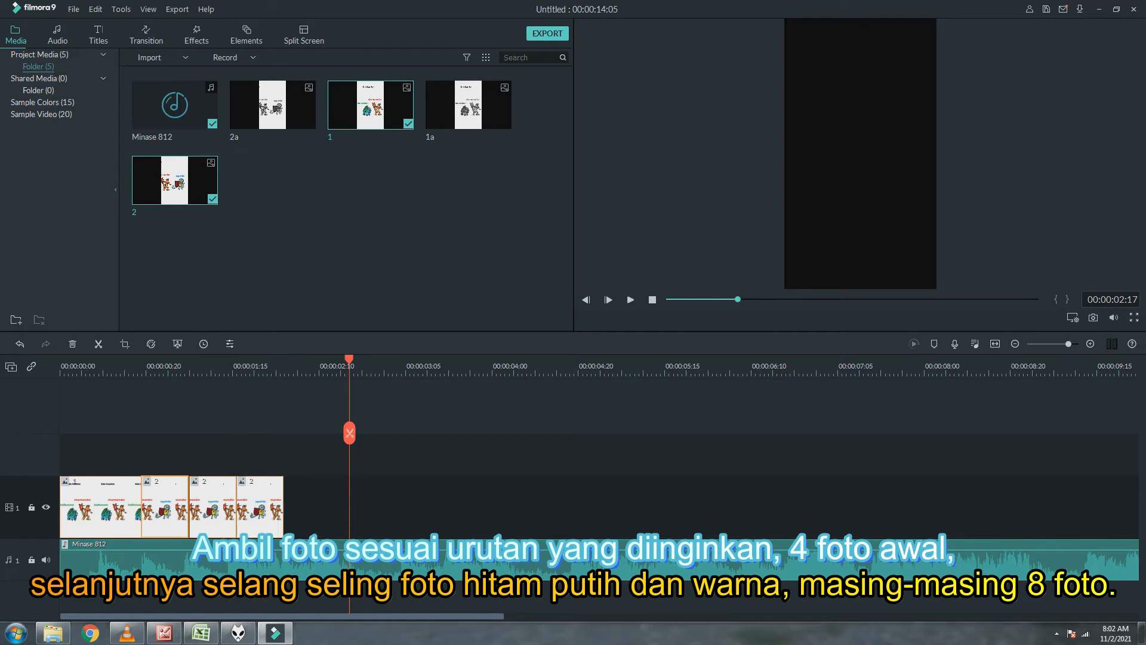
click(203, 344)
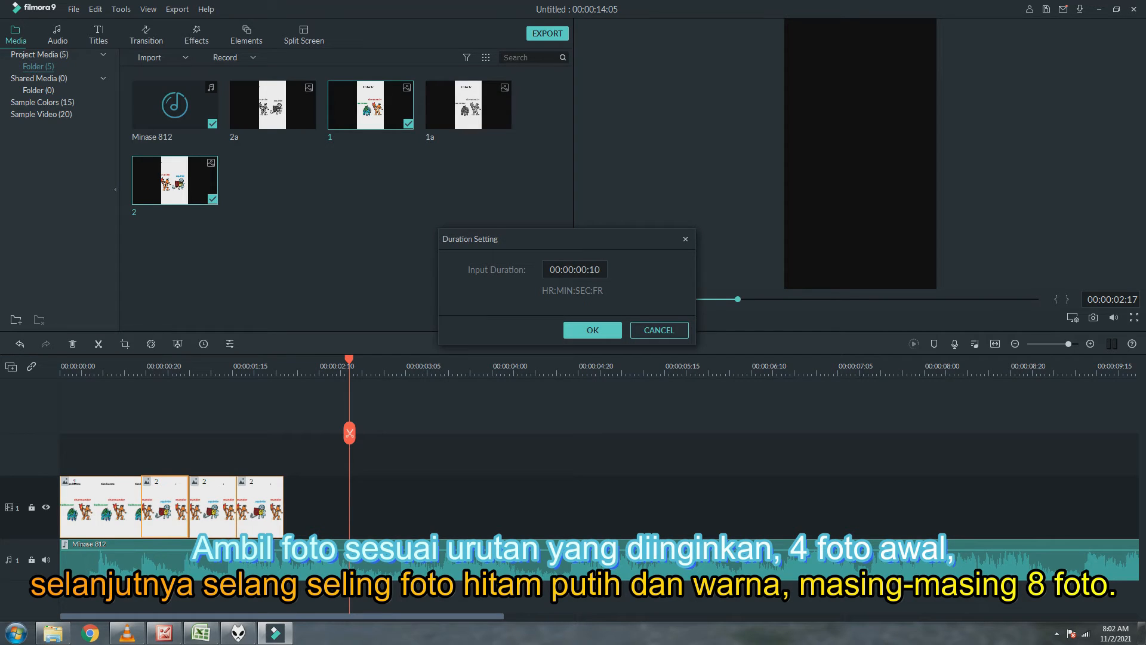
key(Down)
key(Up)
key(Return)
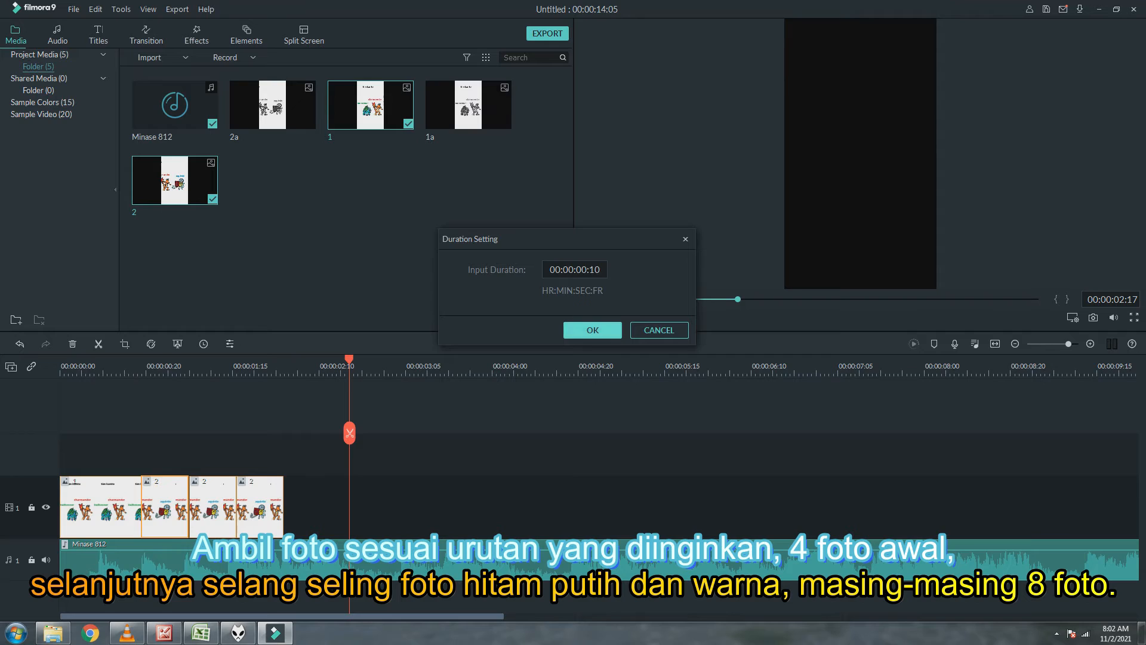
Step: Shorten the middle picture 2 clip to the same duration as the picture 2 clip before it
click(208, 507)
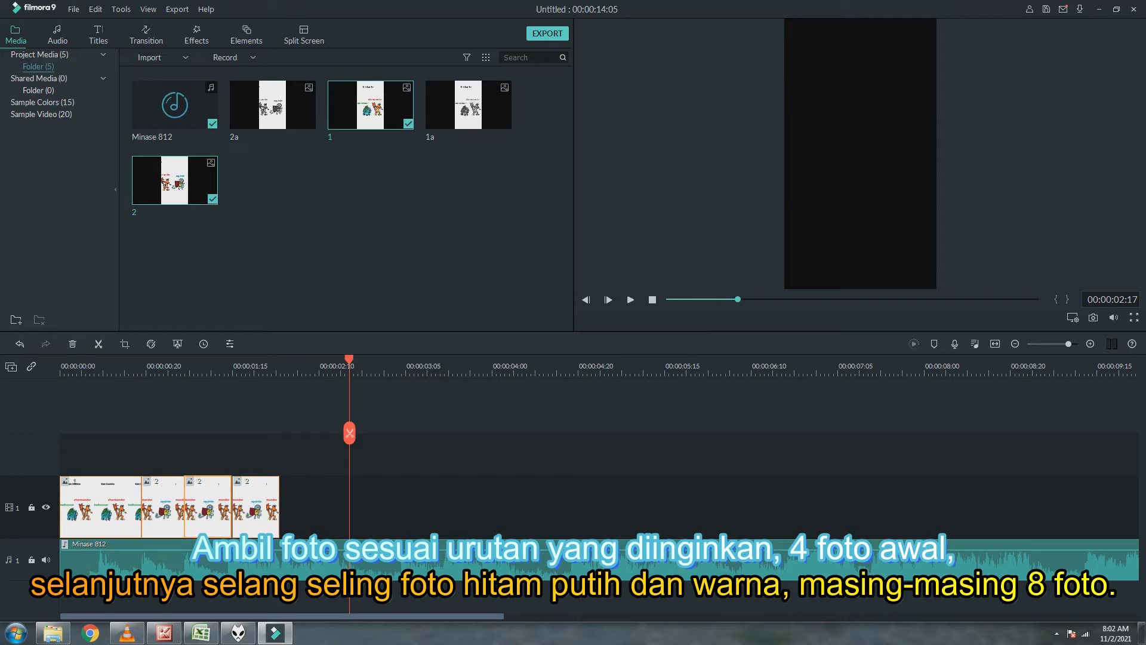
key(ctrl+d)
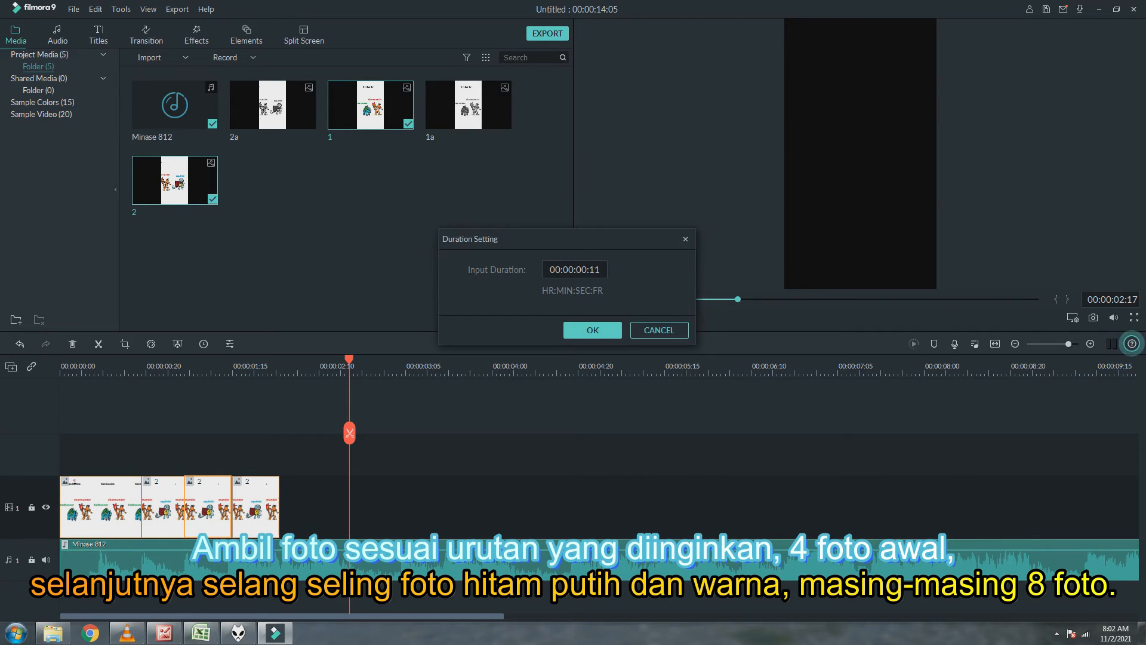
key(Up)
key(Up)
key(Up)
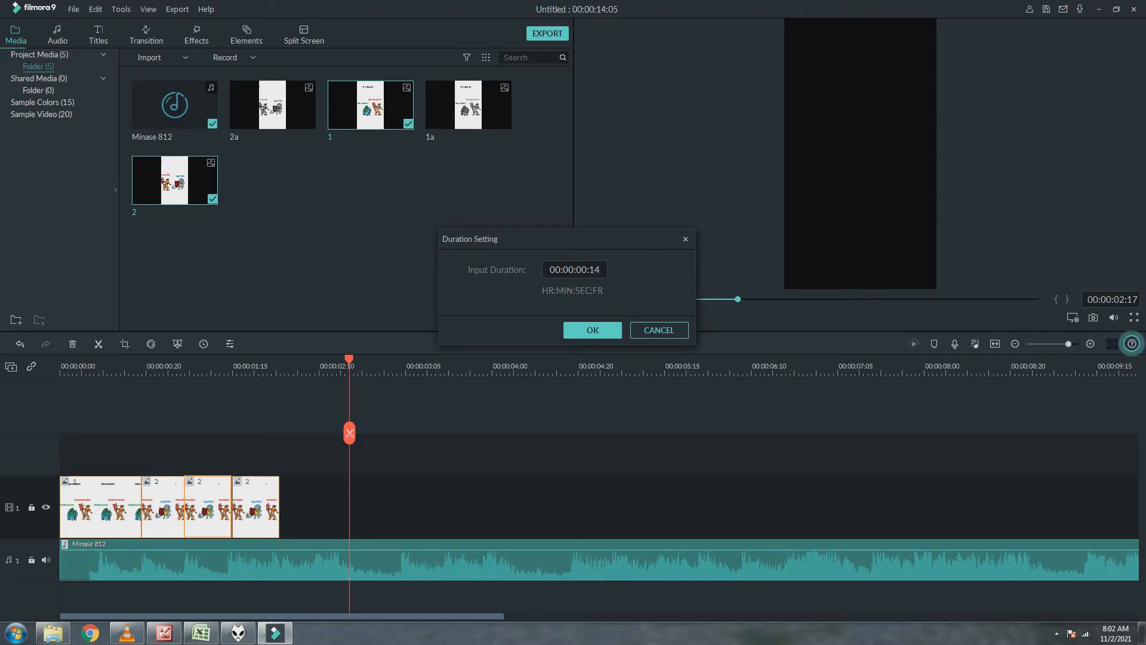
key(Down)
key(Return)
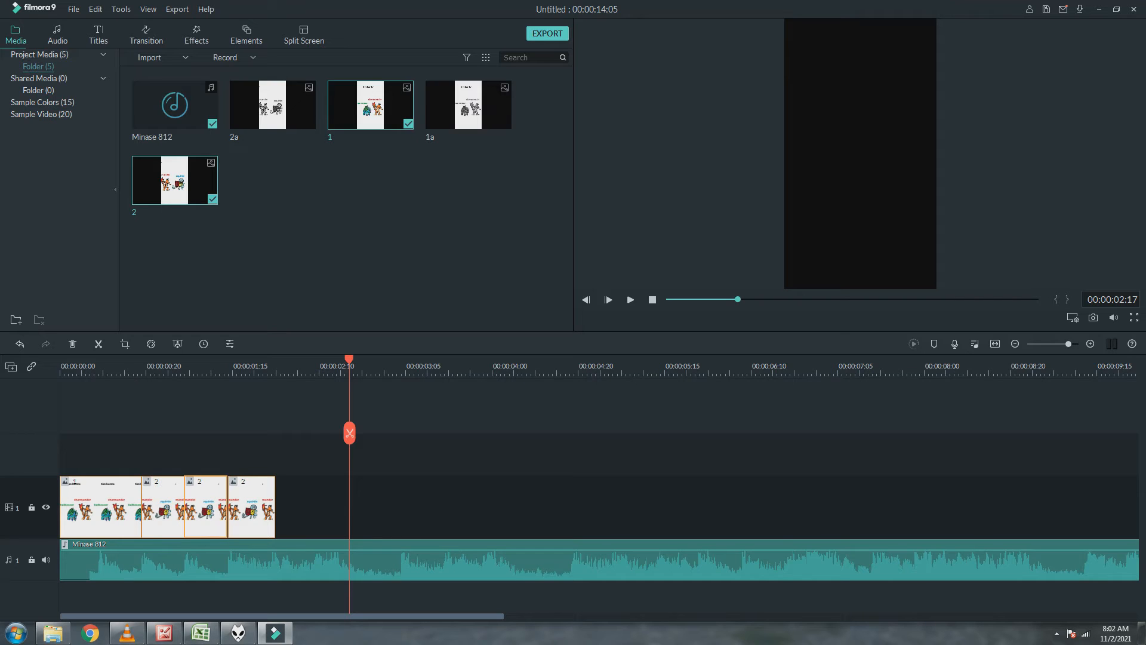
Step: Return the playhead to the start of the timeline and check the four clips on video track 1
key(Home)
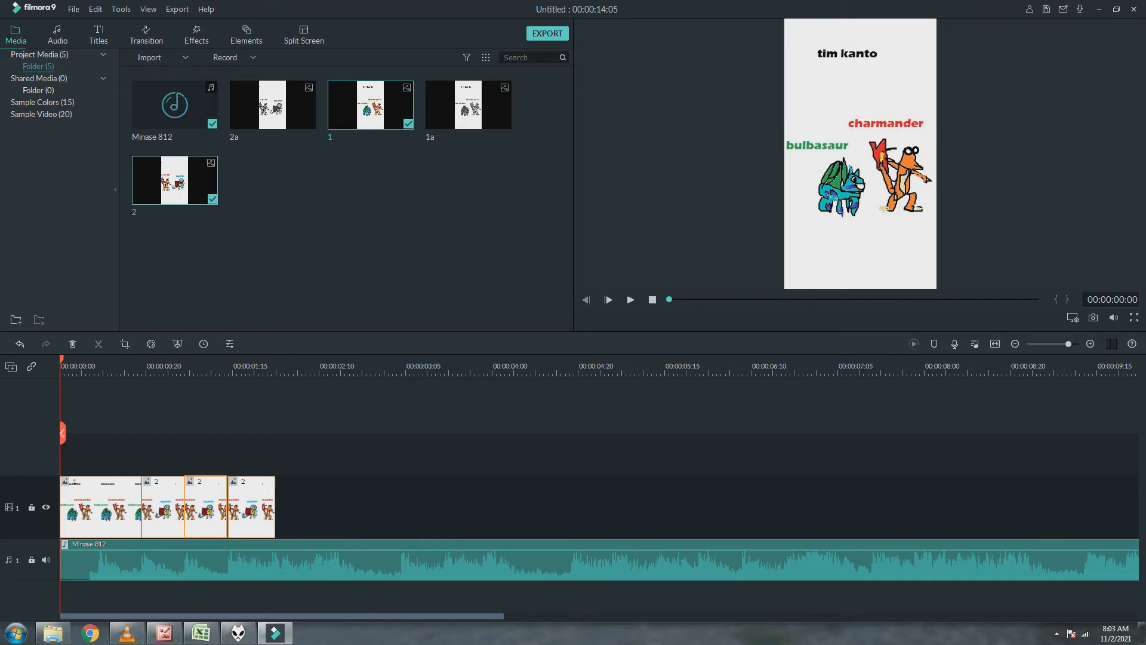
click(100, 507)
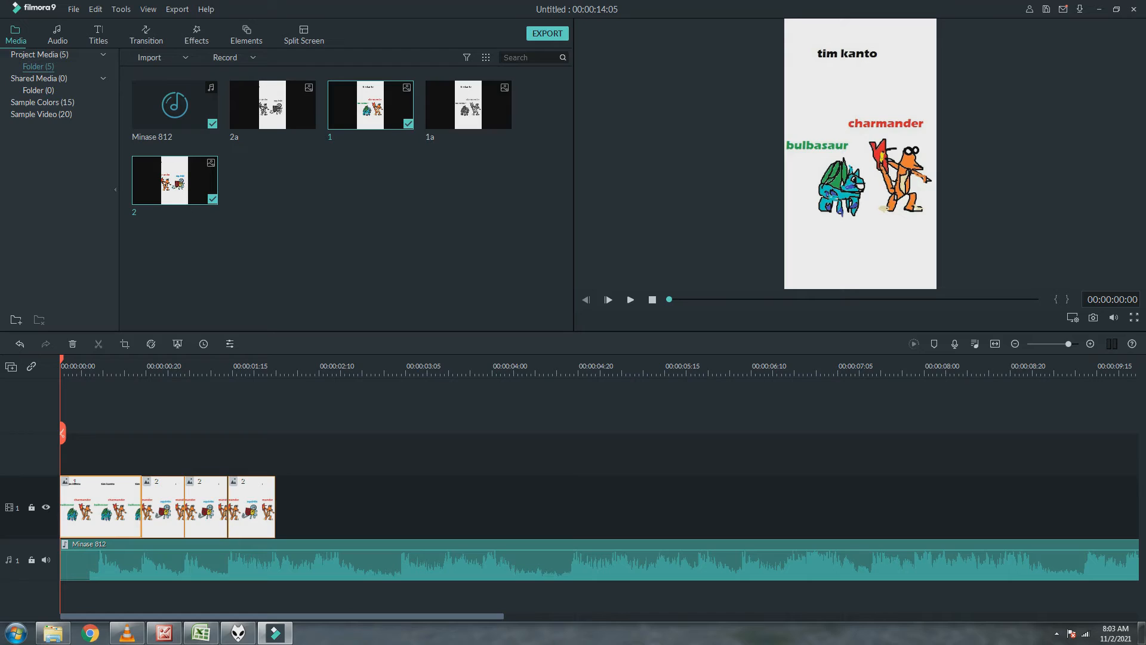
click(251, 507)
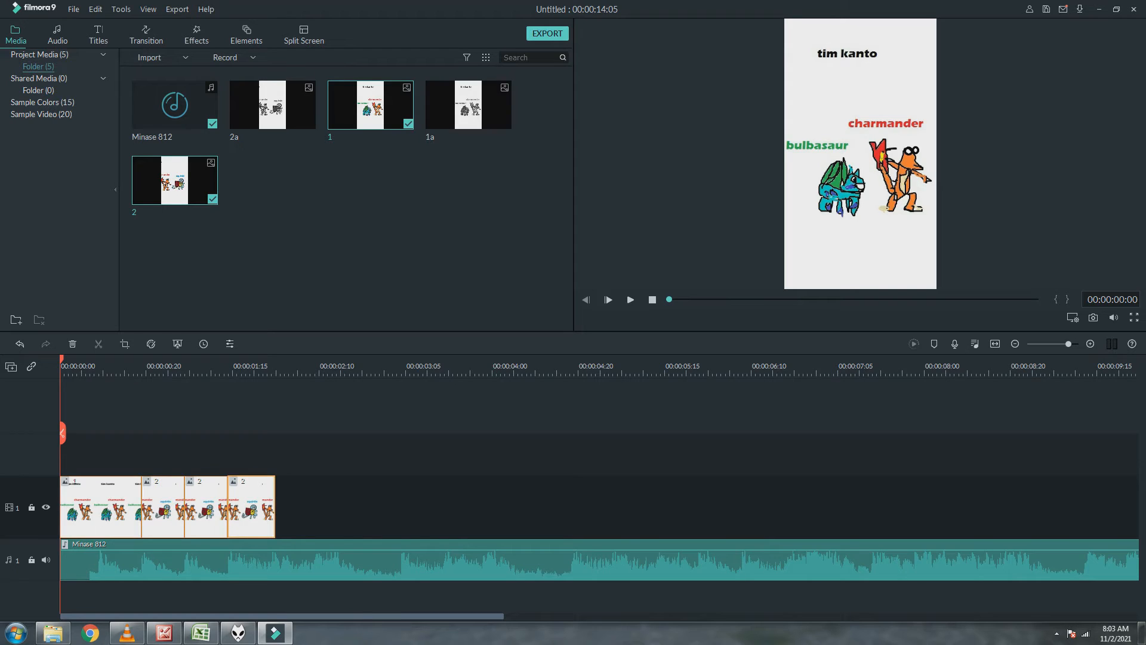
click(206, 507)
click(163, 508)
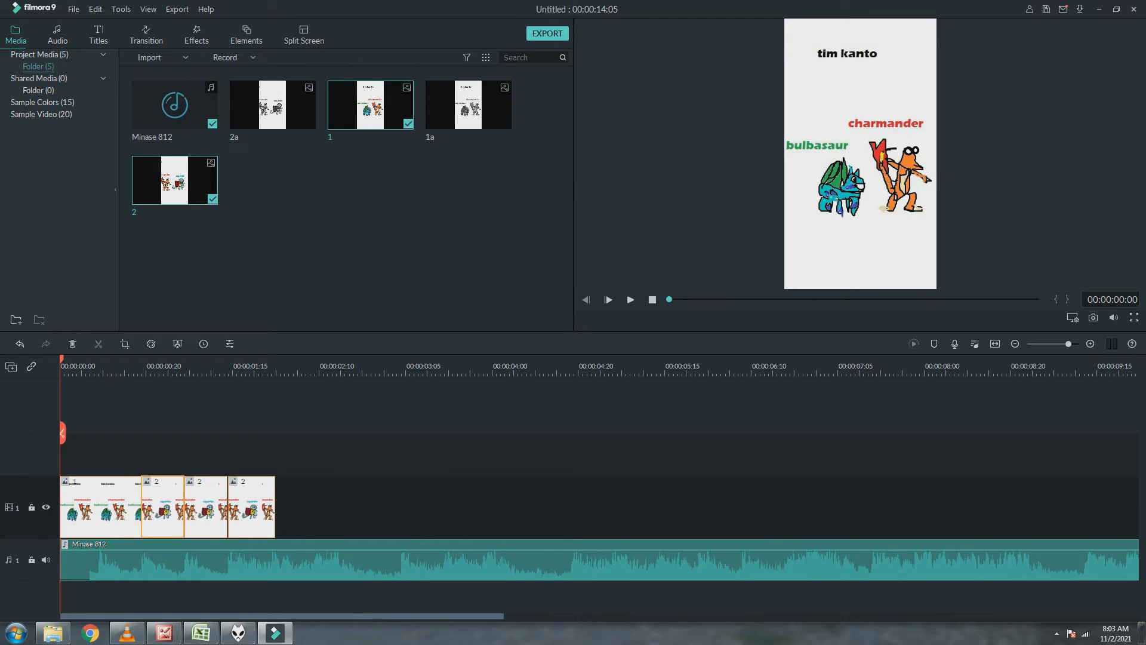
Step: Add black-and-white picture 2a at the end of video track 1, shorten it, and move the last picture 2 clip behind it
click(272, 105)
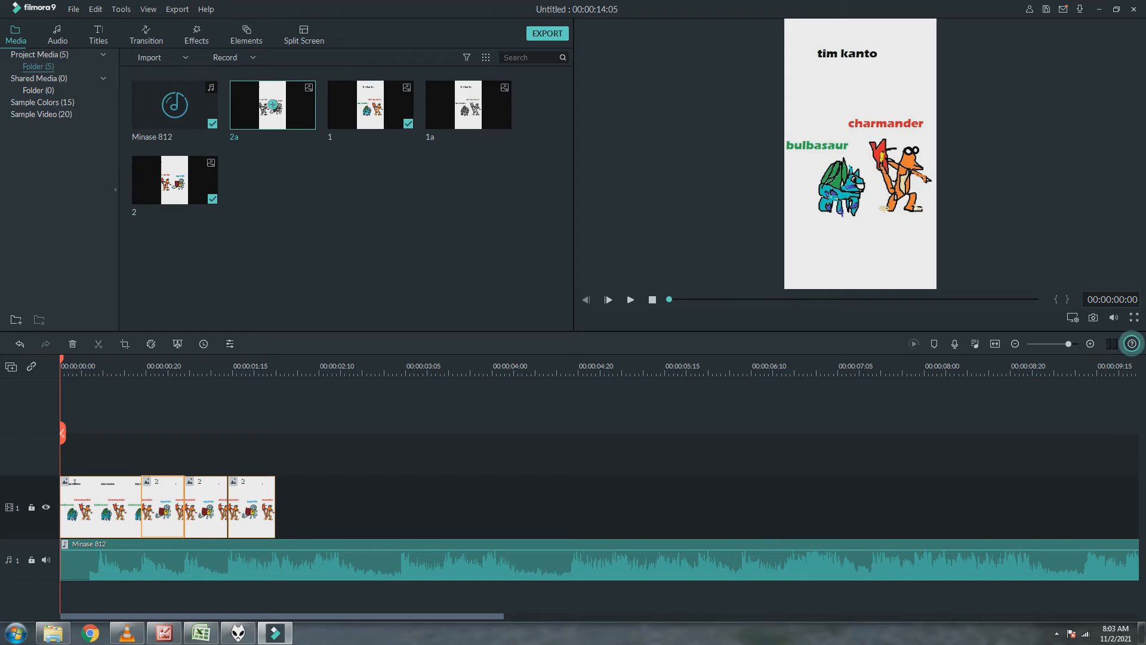
drag(272, 105, 275, 508)
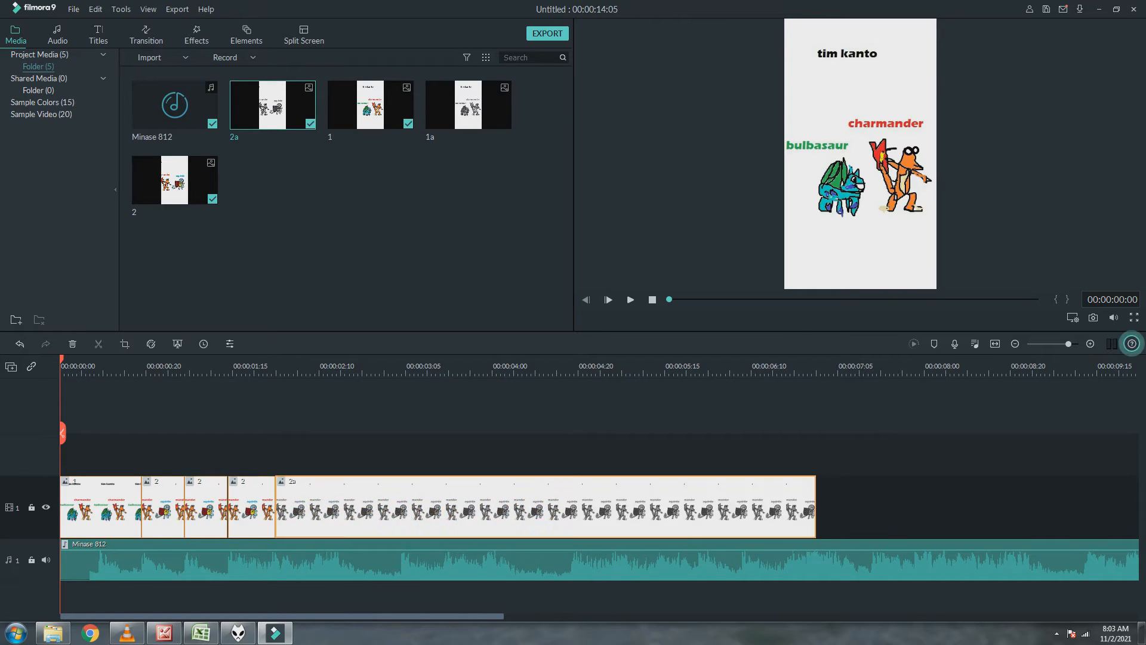
drag(816, 507, 342, 507)
click(162, 508)
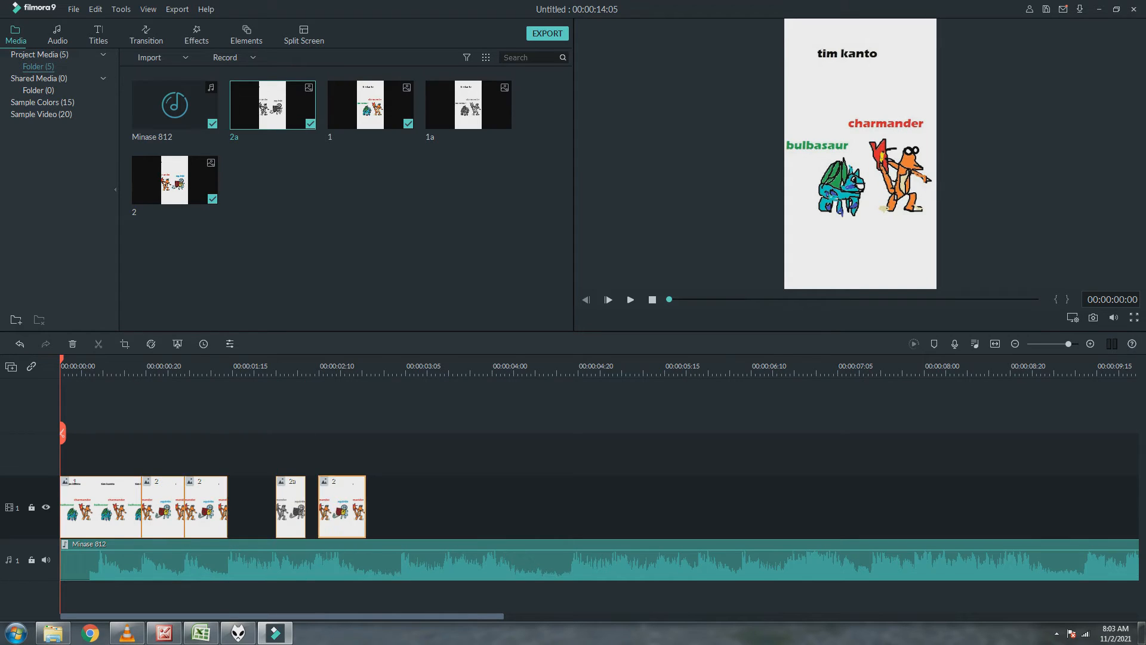
click(290, 507)
Step: Replace the first picture 2 clip, directly after picture 1, with picture 2a and delete the replaced clip
click(163, 508)
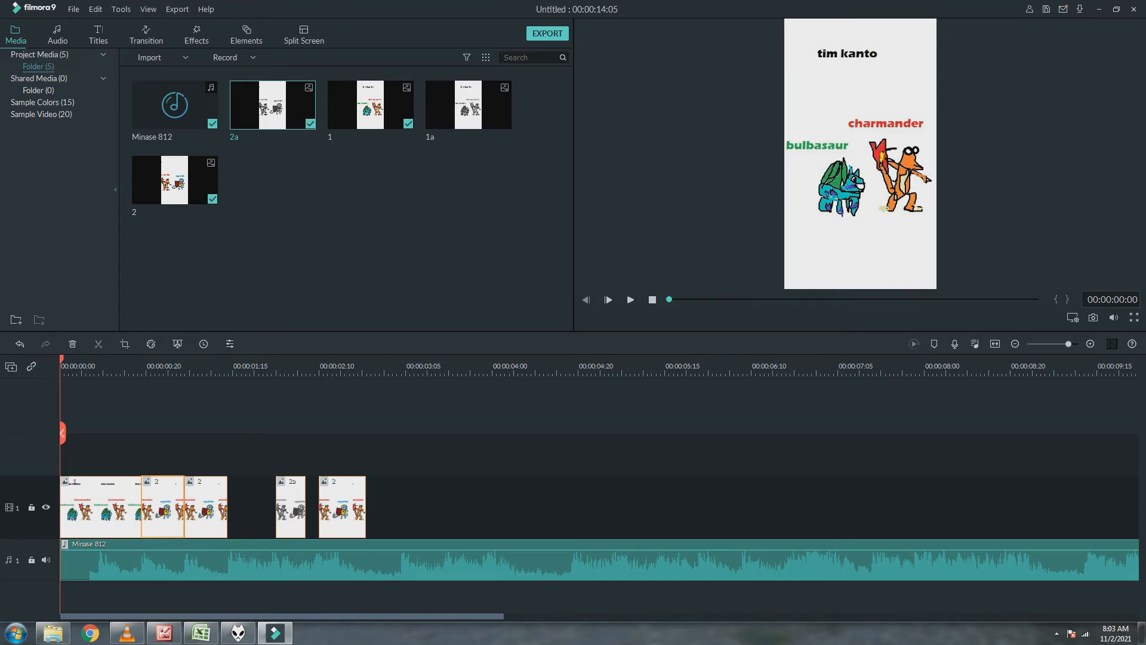
drag(162, 507, 162, 455)
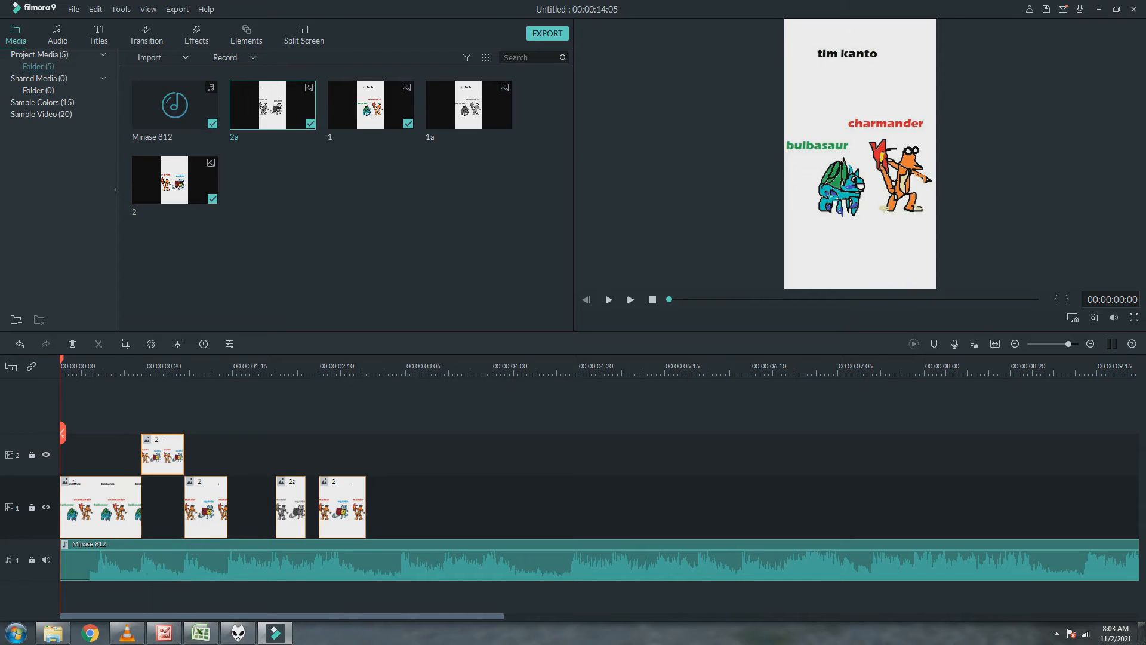
drag(291, 507, 184, 507)
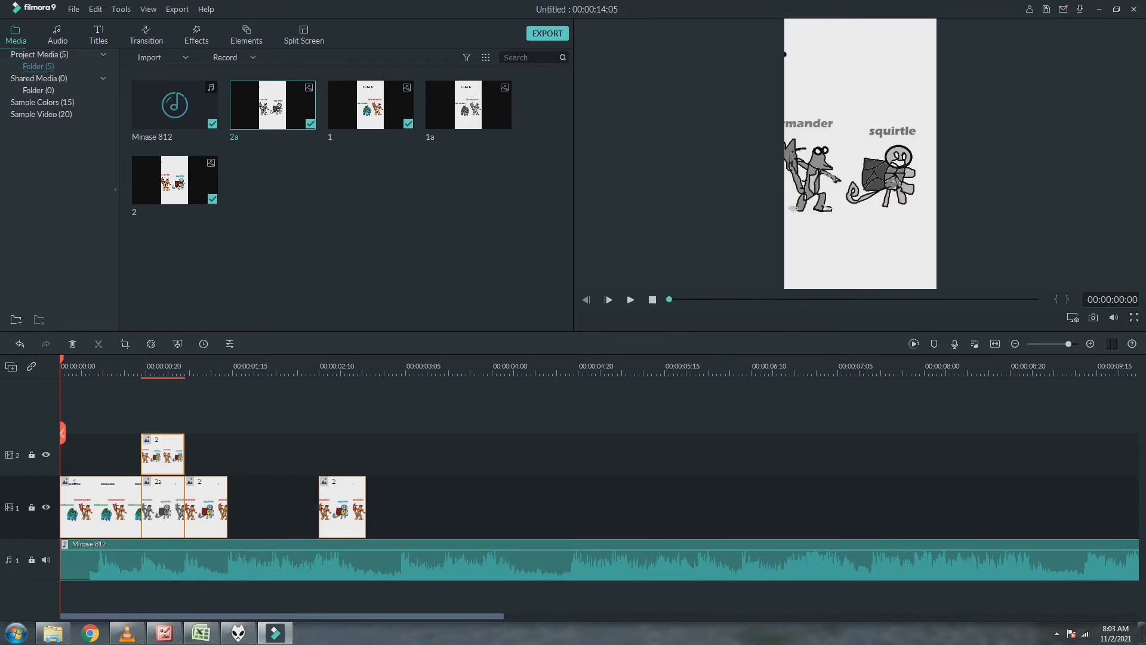
key(Delete)
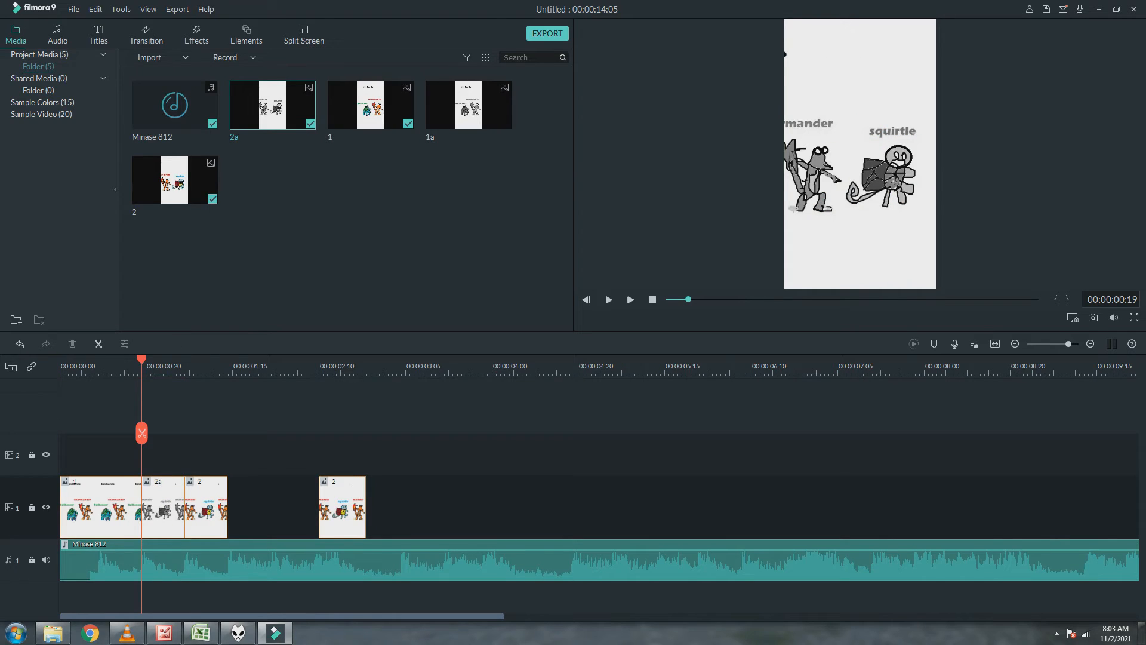
Step: Insert another picture 2a clip between the two remaining picture 2 clips and shorten it to about 9 frames with no gap
mouse_move(272, 105)
click(273, 105)
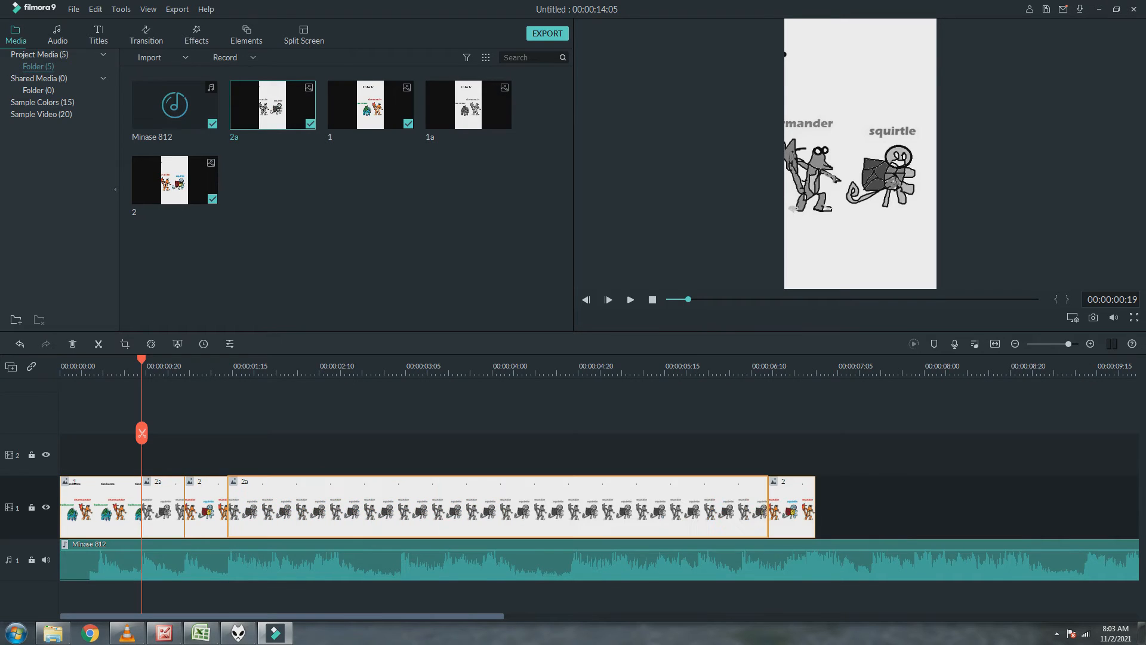
drag(768, 508, 266, 507)
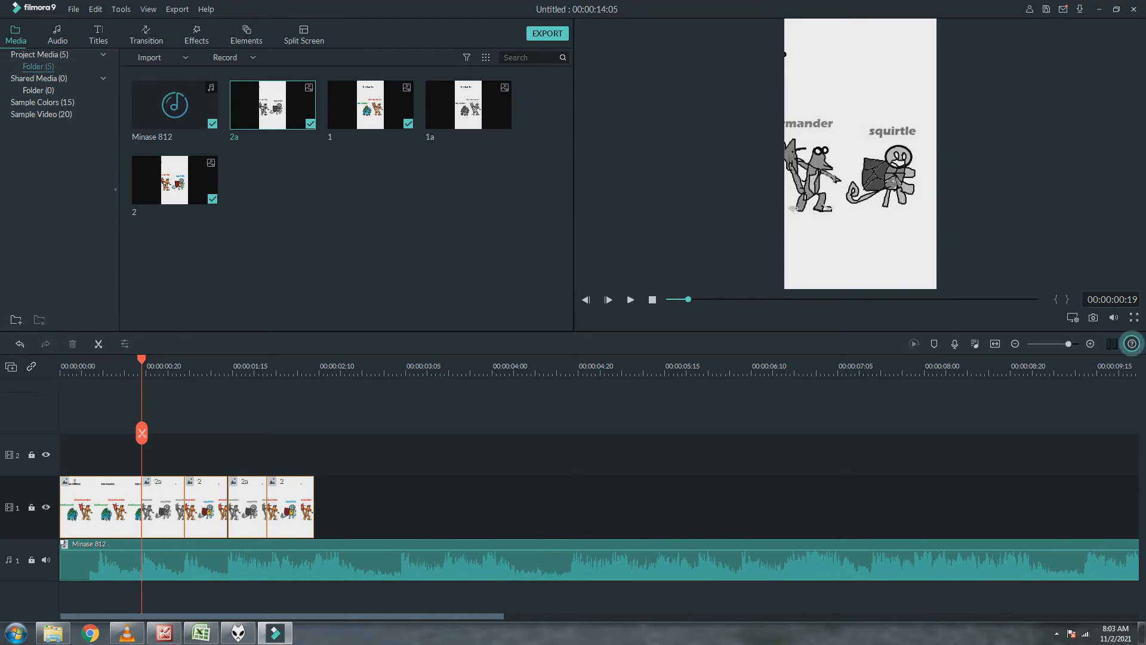
Step: Move the Minase 812 audio from audio track 1 down to audio track 2
drag(731, 544, 731, 591)
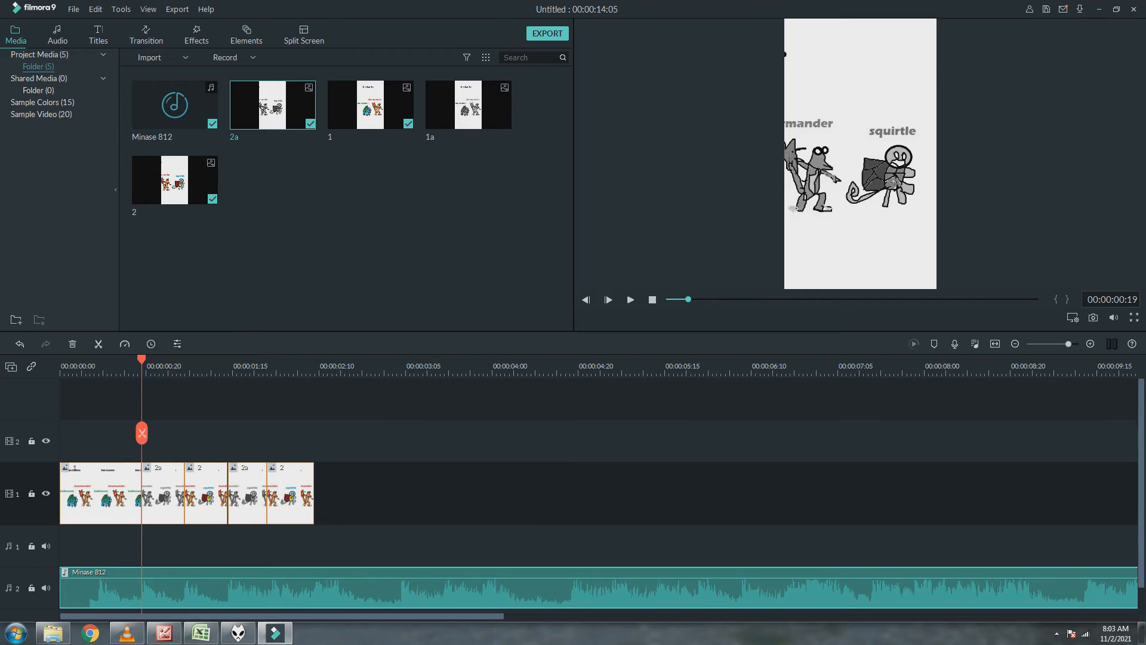
click(731, 495)
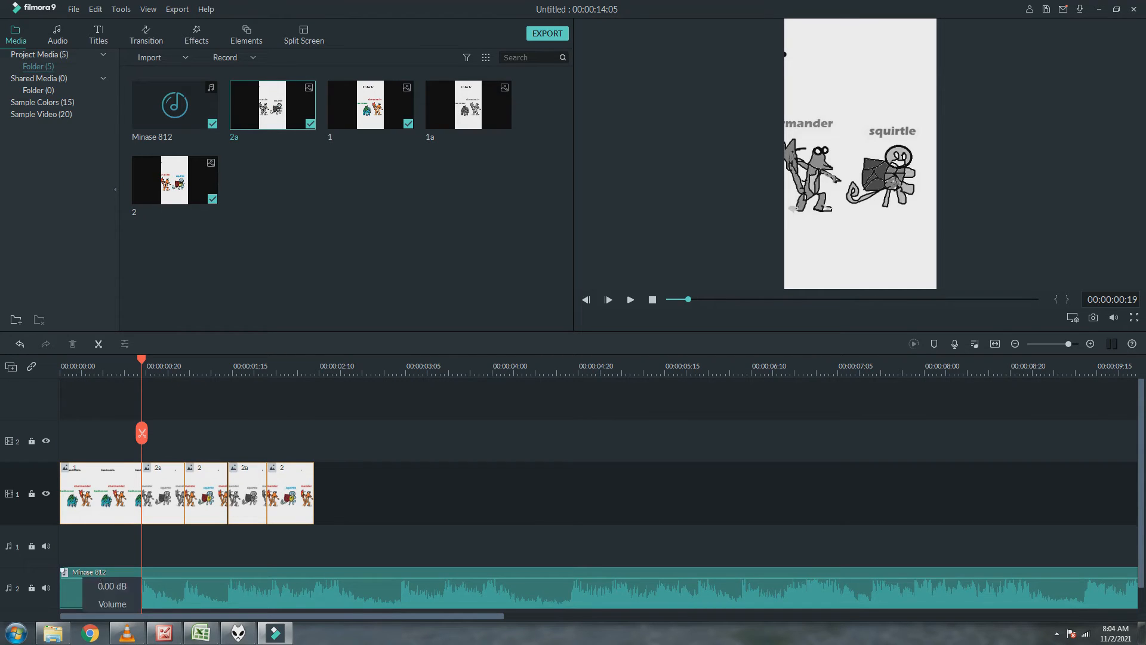
Step: Move the Minase 812 audio back up to audio track 1 and play the sequence from the beginning
drag(82, 577, 81, 542)
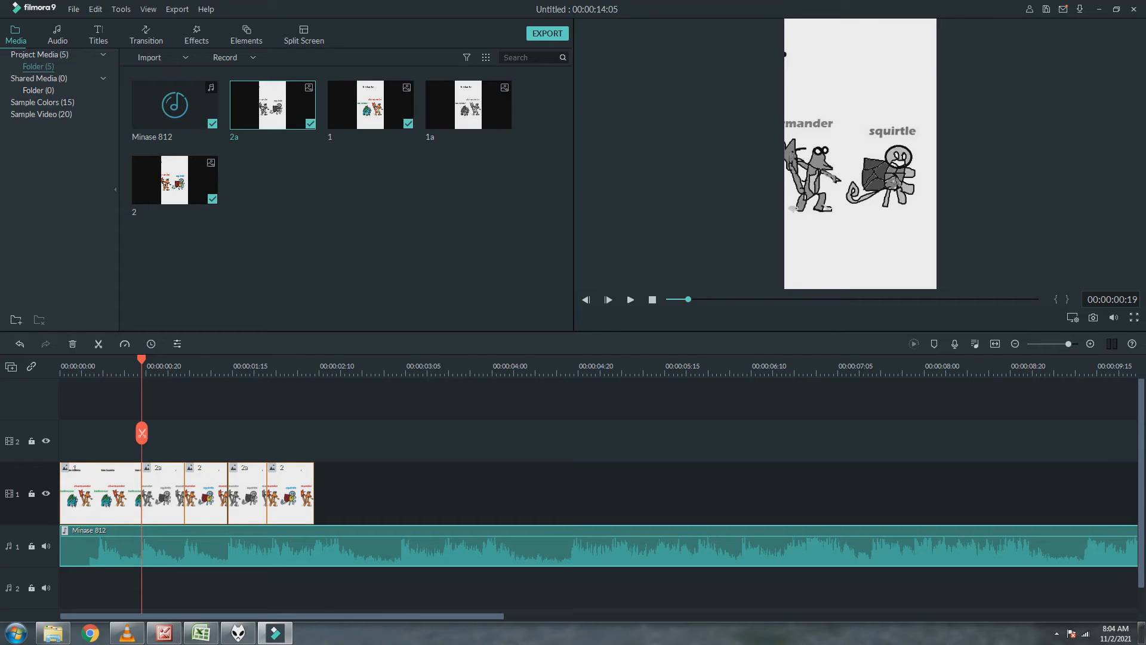
key(Home)
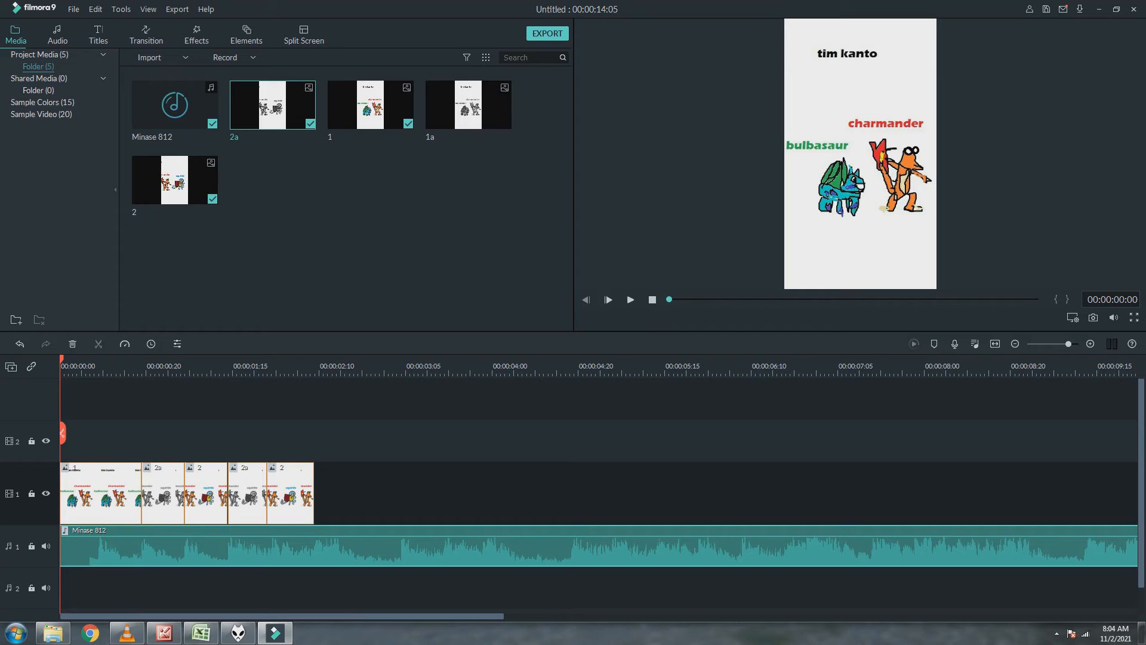
mouse_move(238, 633)
key(space)
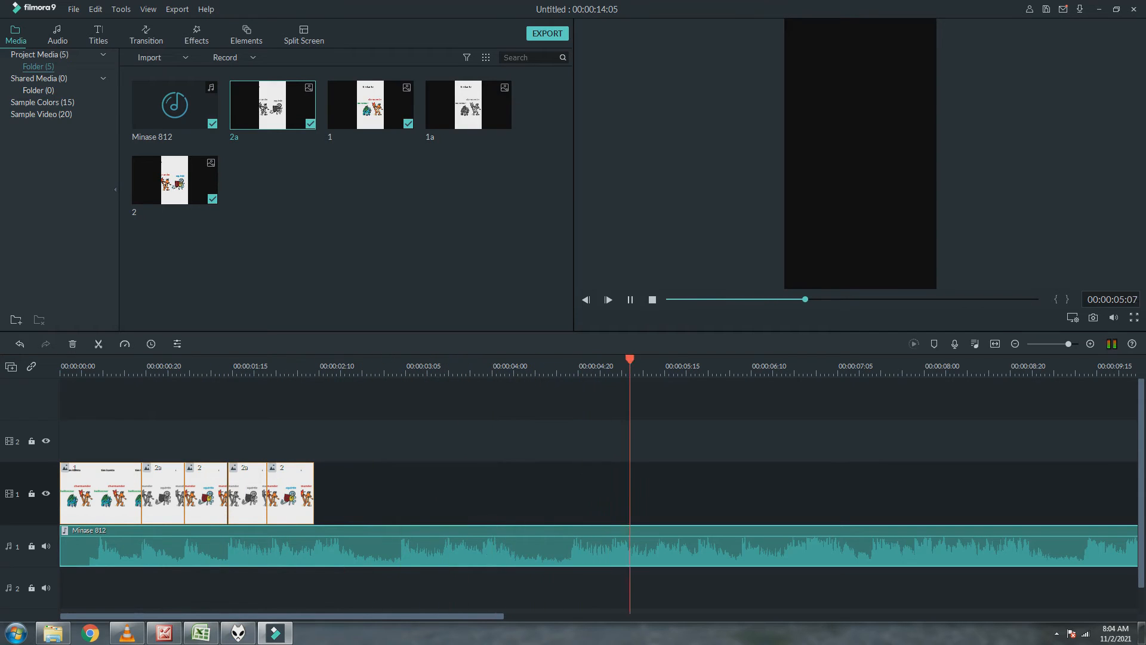
key(space)
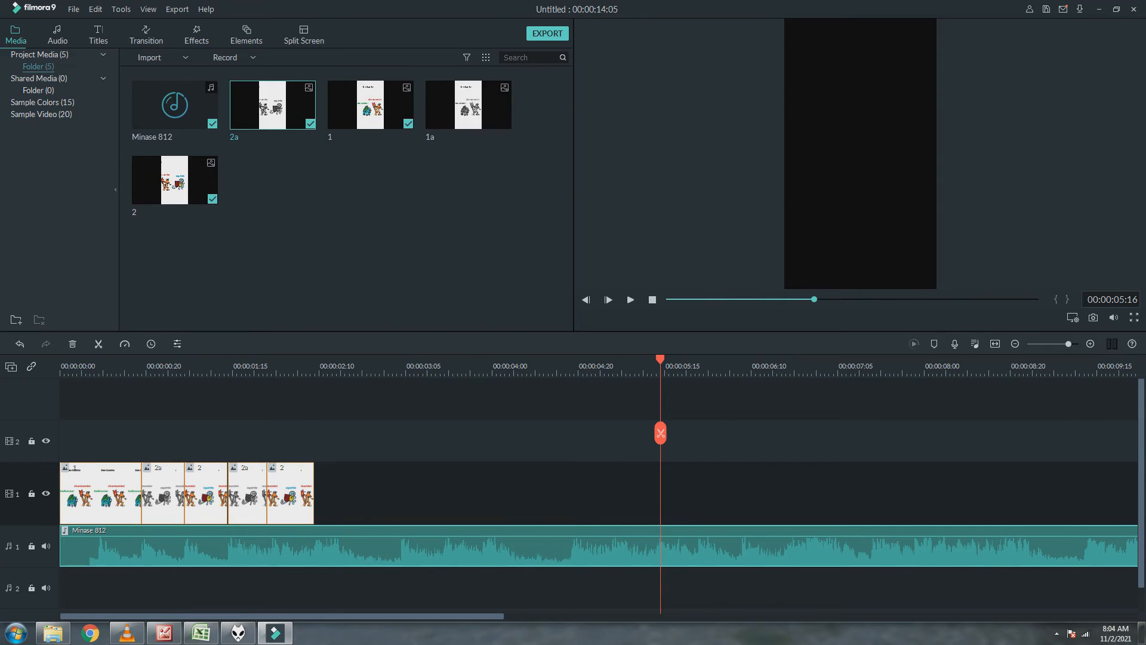
Step: Check the durations of the last picture 2 clip and the first picture 2a clip on video track 1
click(290, 494)
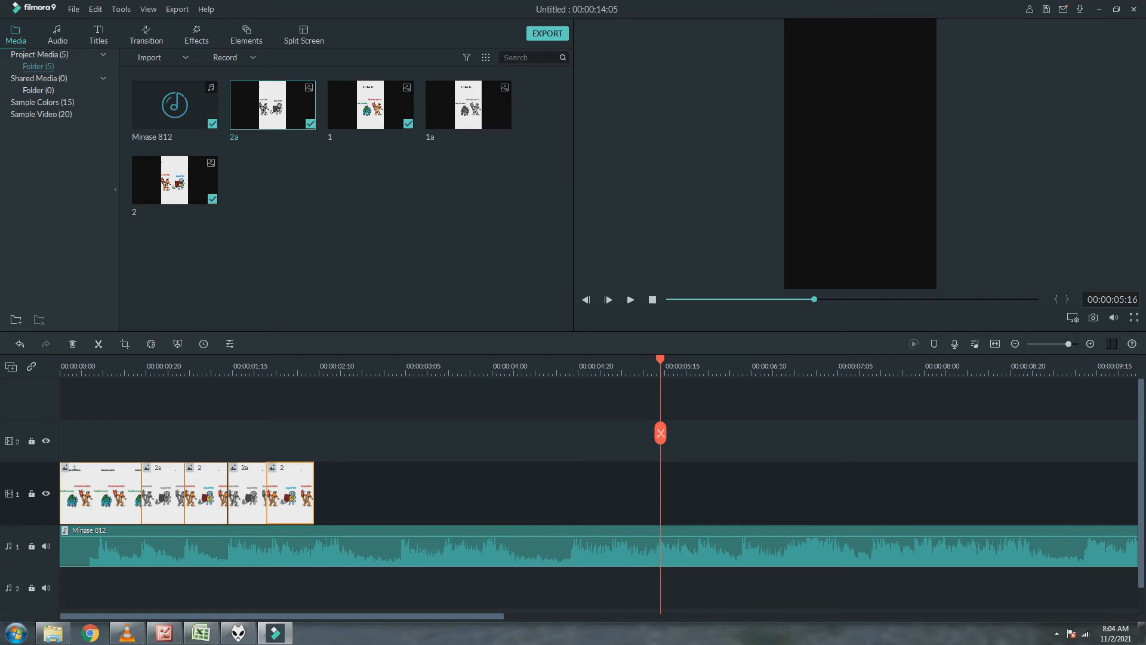
click(203, 344)
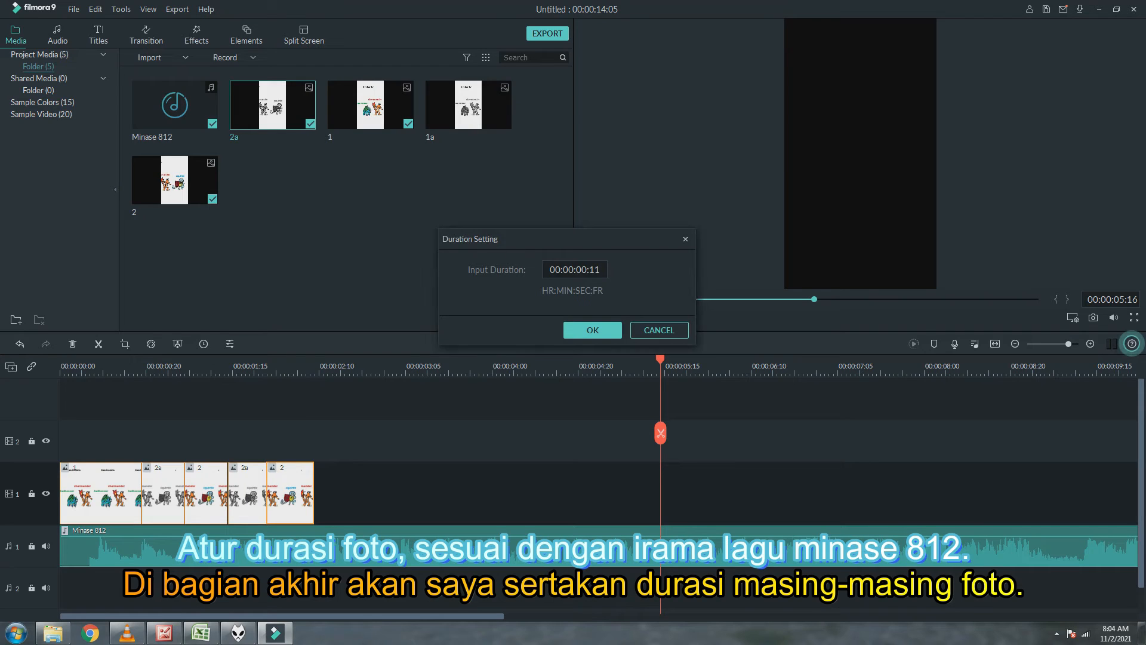
click(592, 331)
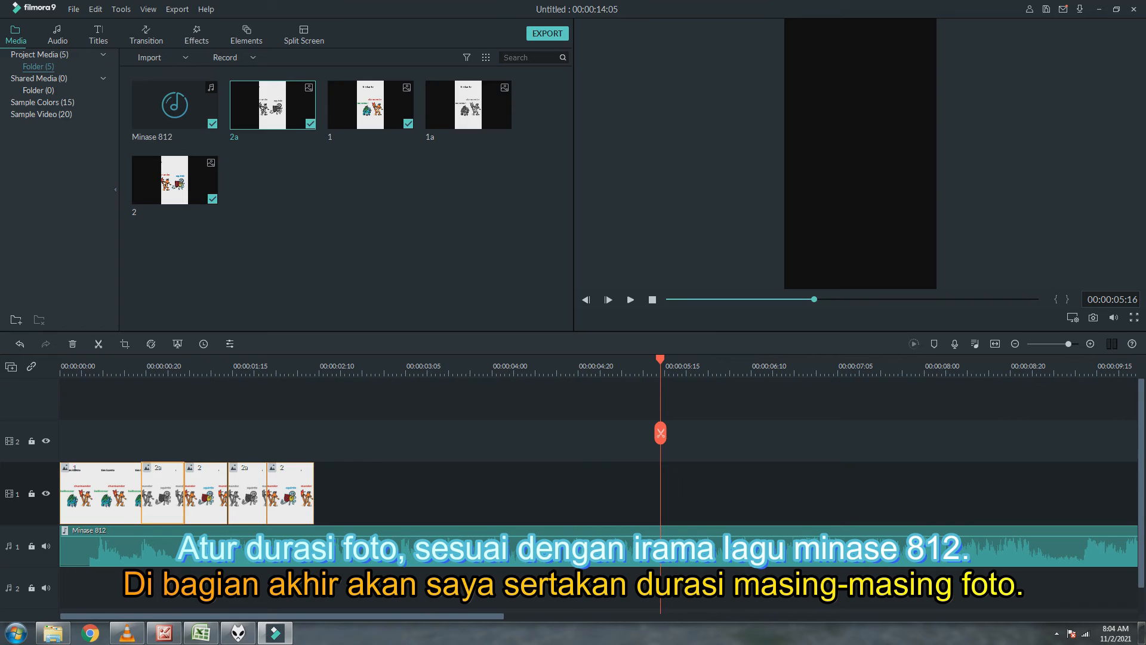
key(ctrl+r)
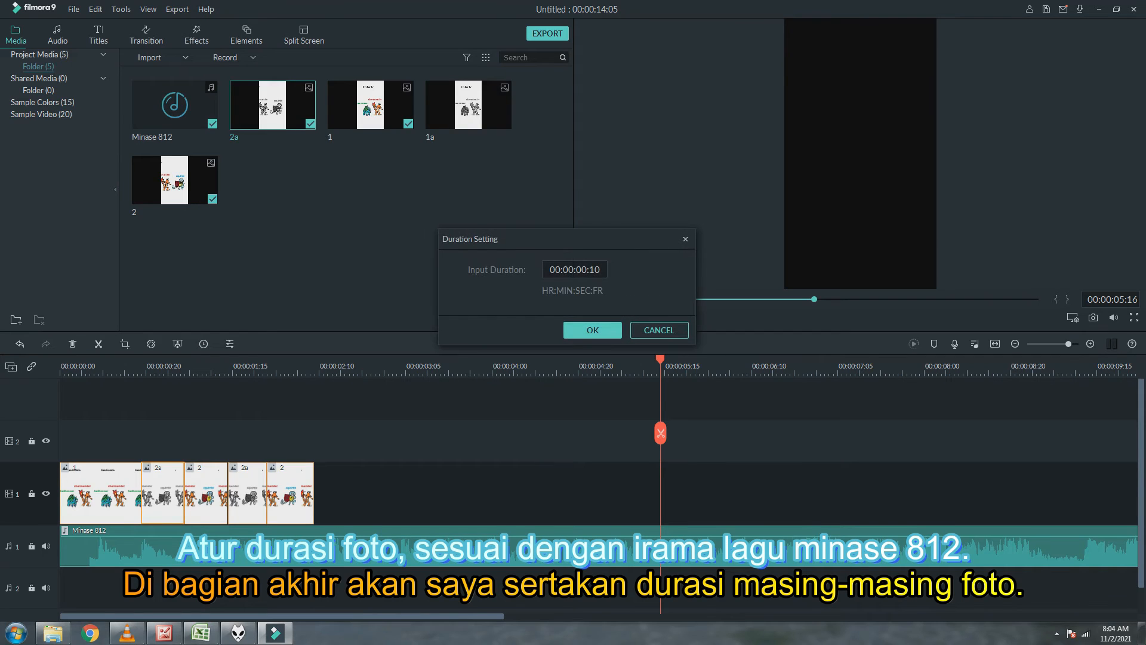
click(593, 330)
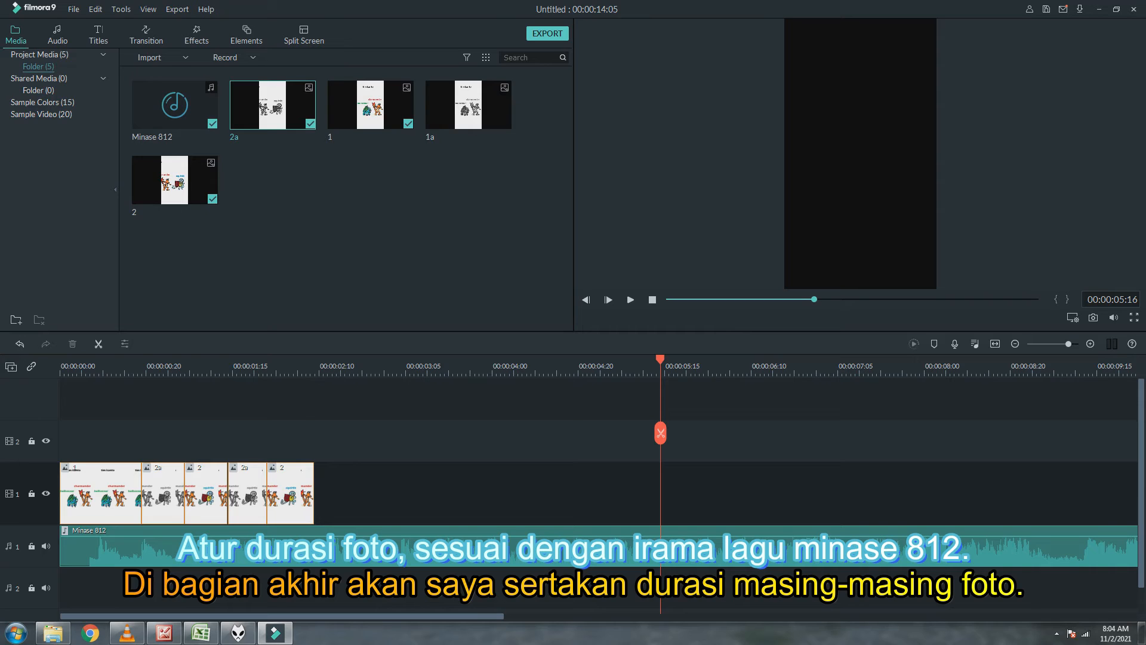
Step: Open the recent project minase.wfp, saving the current project as tut in the minase 812 folder
click(73, 9)
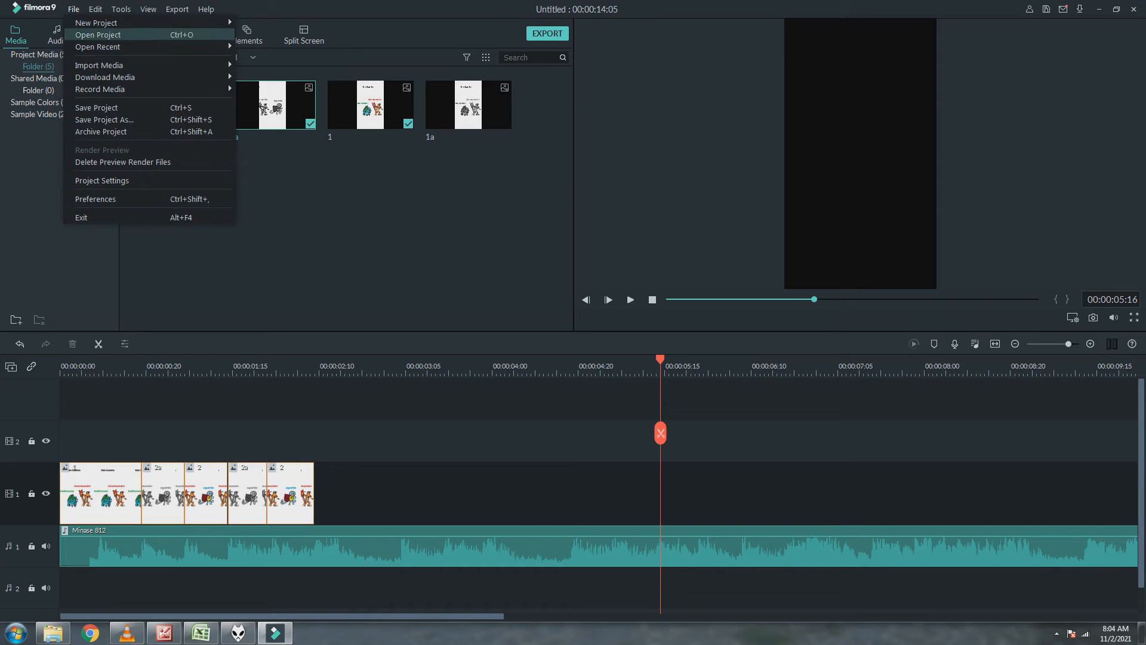
mouse_move(150, 46)
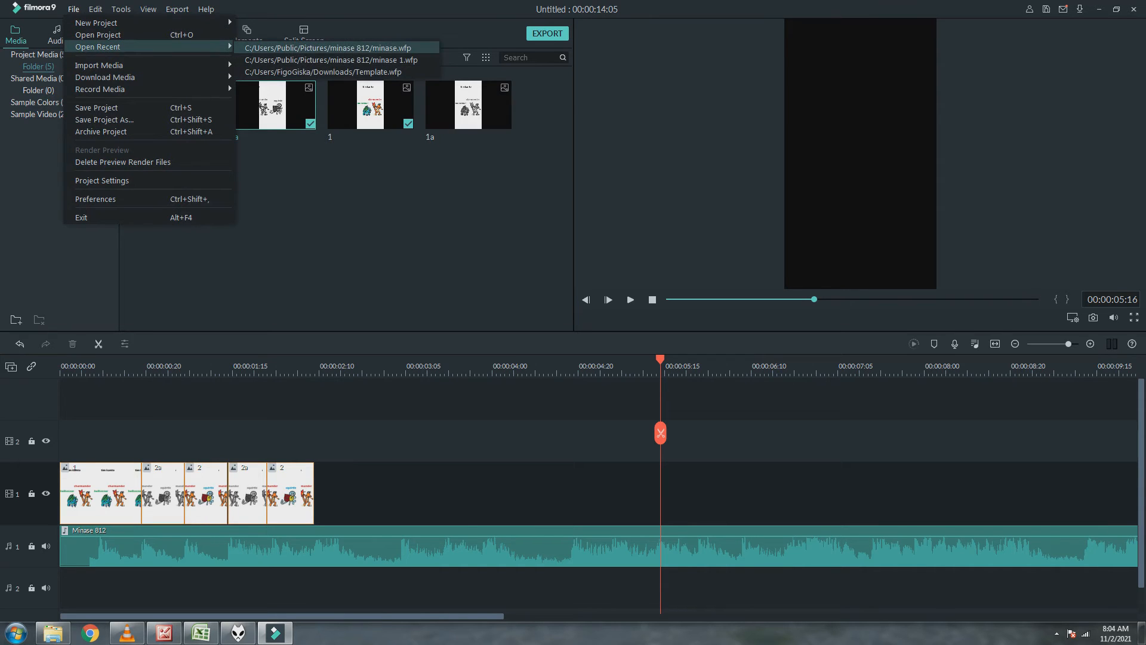
click(328, 48)
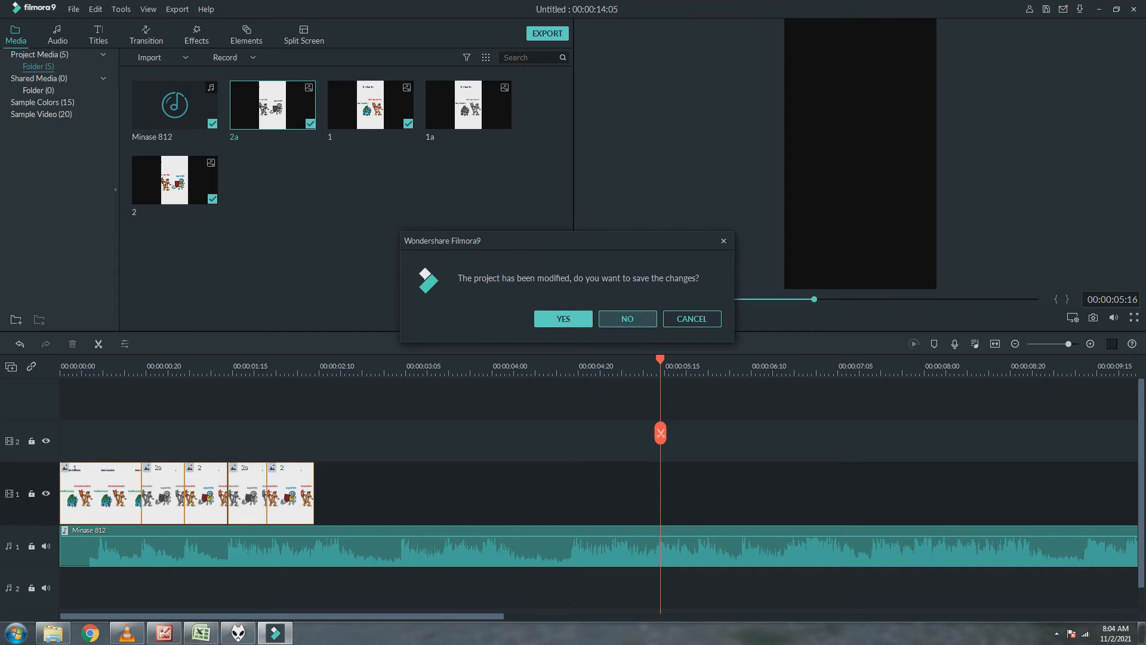
key(Return)
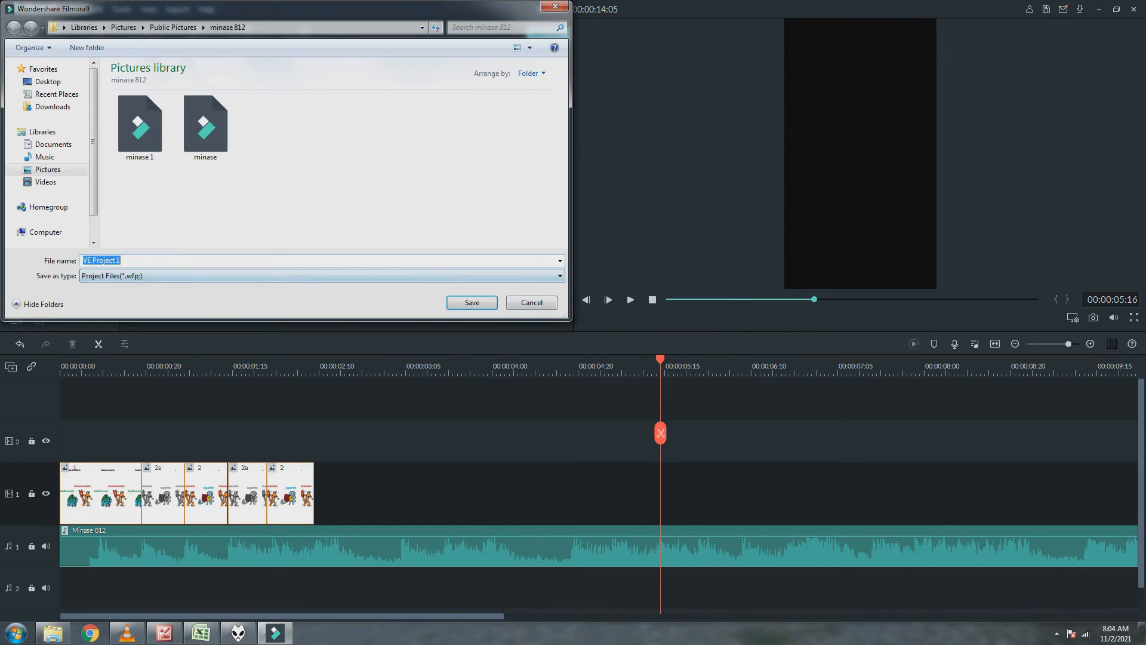
text(tut)
key(Return)
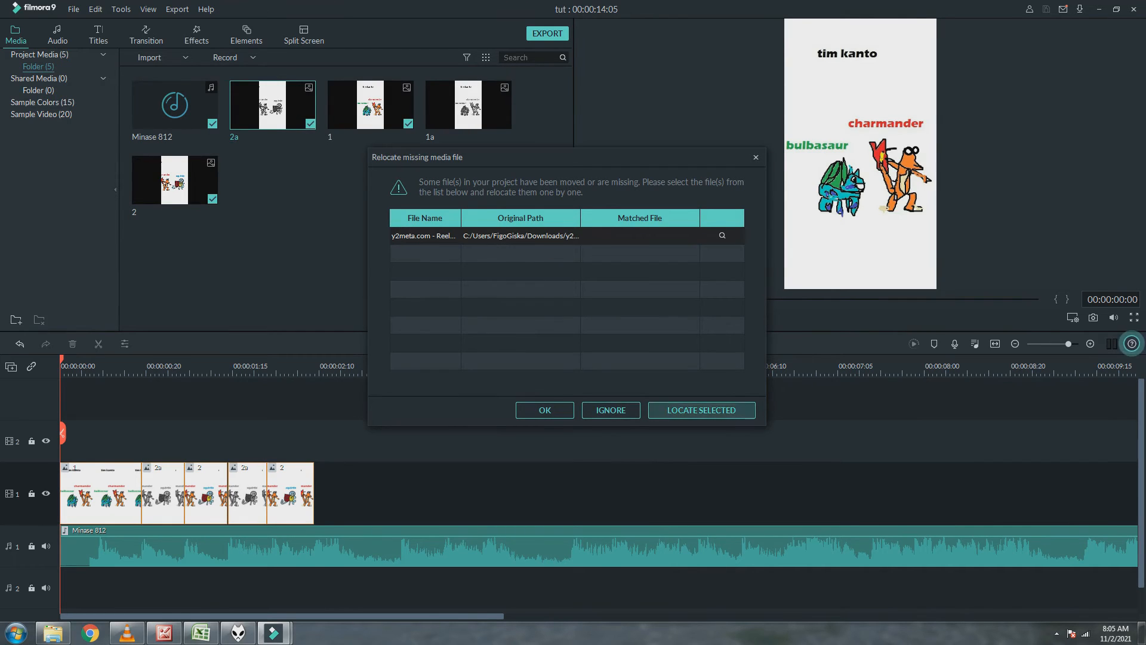
Step: Relocate the missing music file to Minase 812 in the tutorial folder of the Pictures library and finish opening the project
click(702, 410)
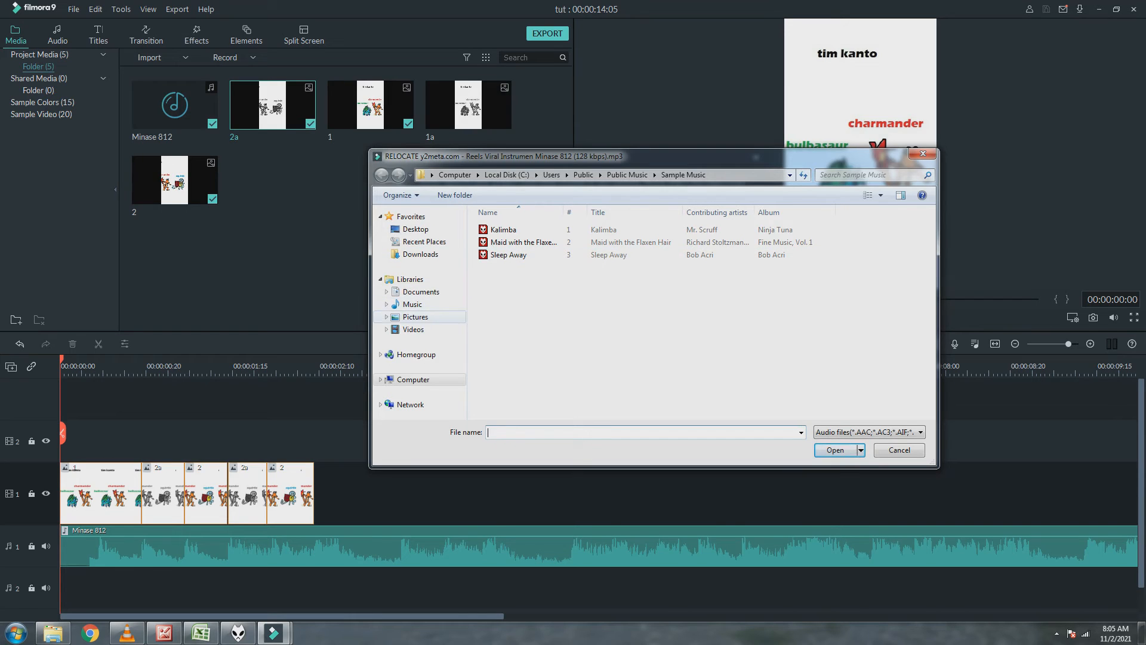
click(416, 317)
double_click(507, 275)
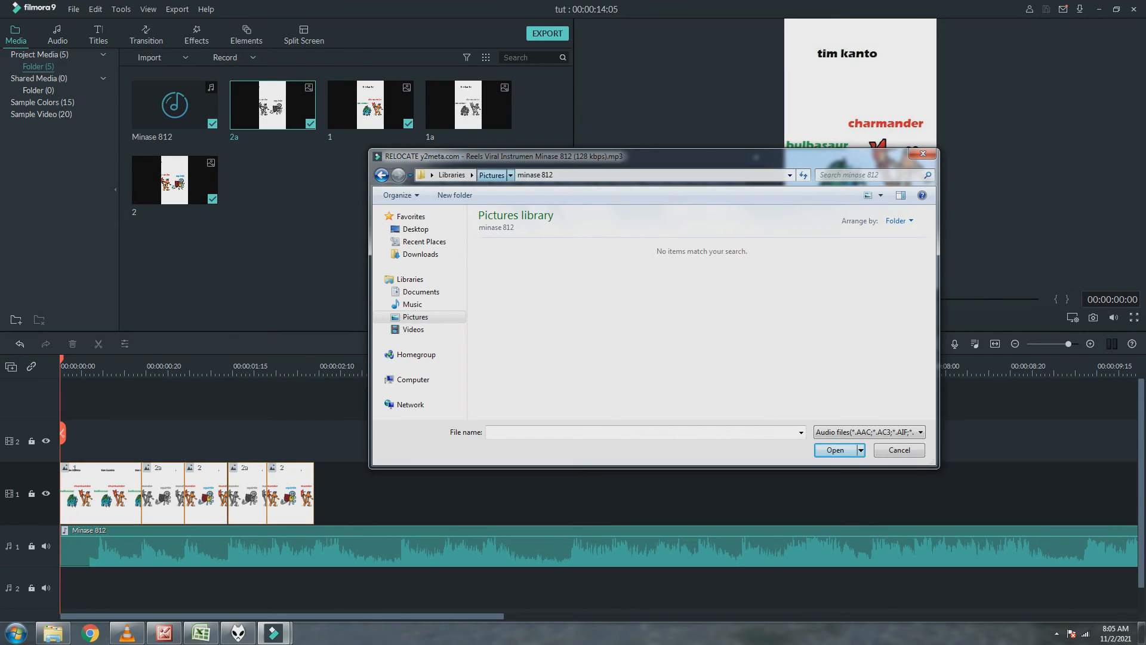
click(491, 174)
double_click(638, 274)
click(524, 262)
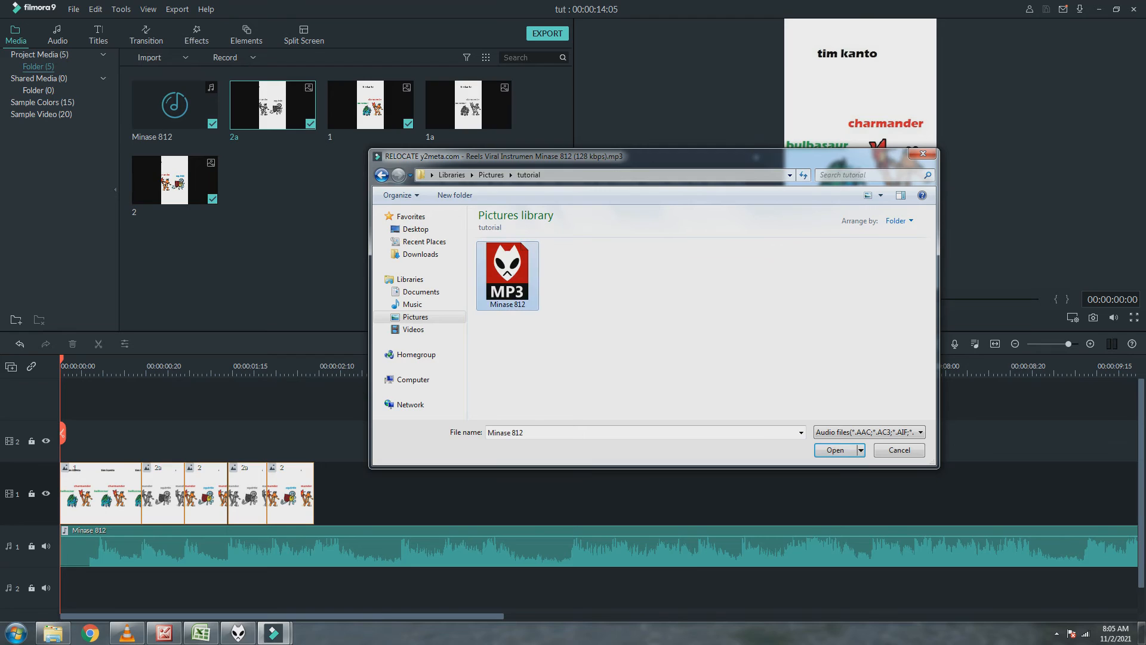
click(835, 449)
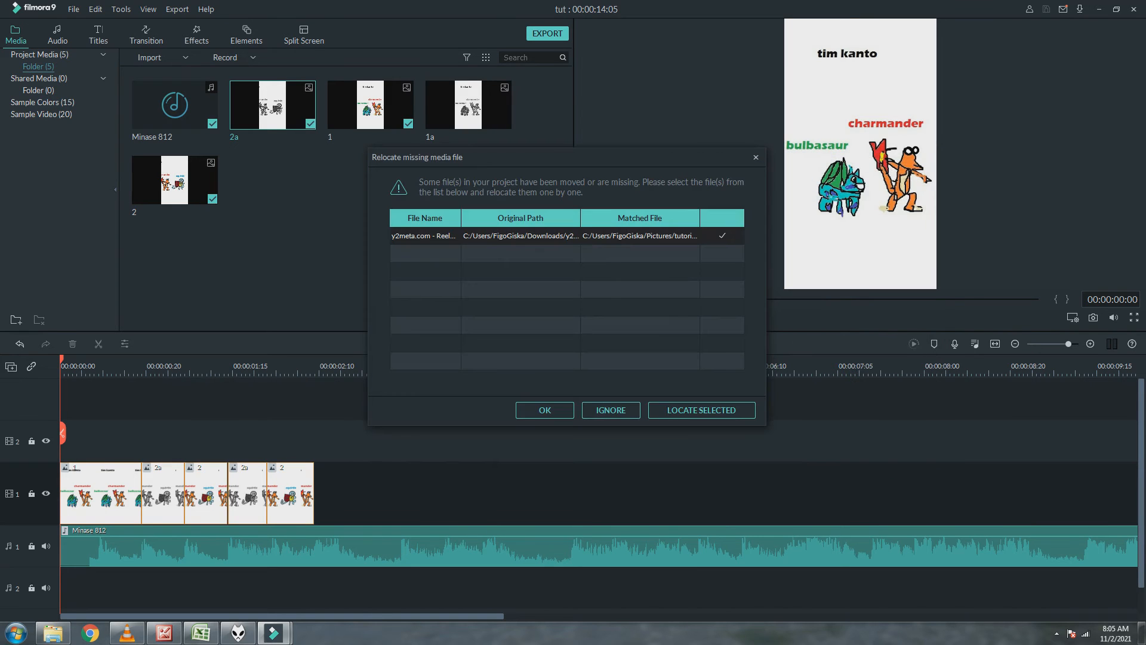
click(544, 410)
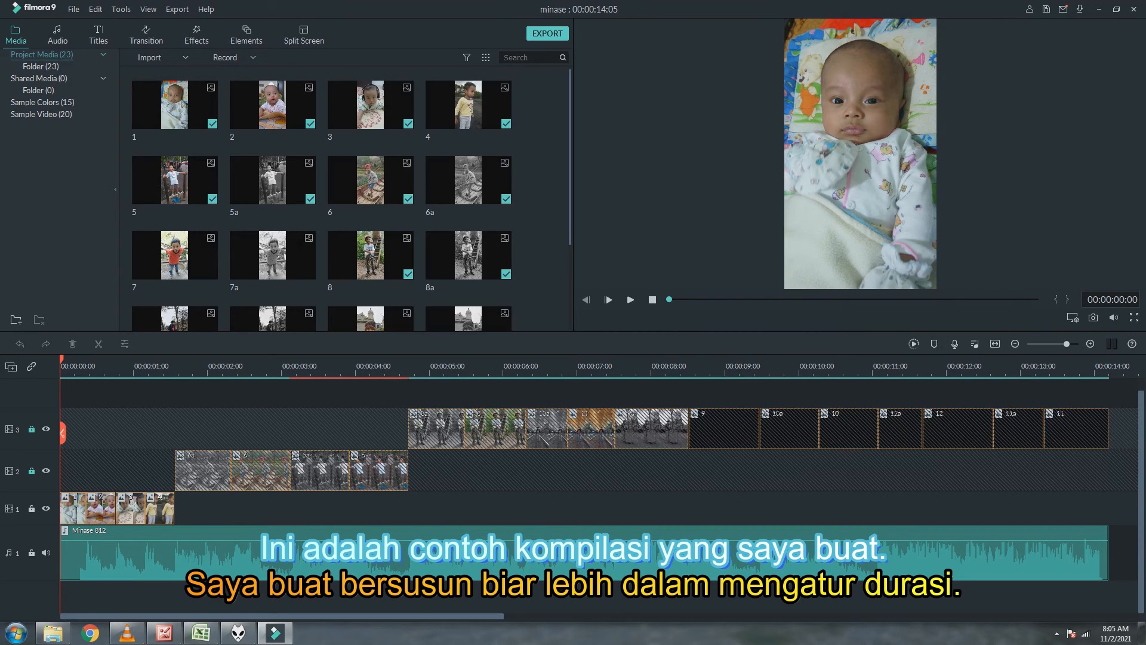
Step: Unlock video tracks 2 and 3 and check the duration of the black-and-white picture 5a clip on video track 2
mouse_move(282, 616)
mouse_down()
mouse_move(562, 616)
mouse_move(281, 616)
mouse_up()
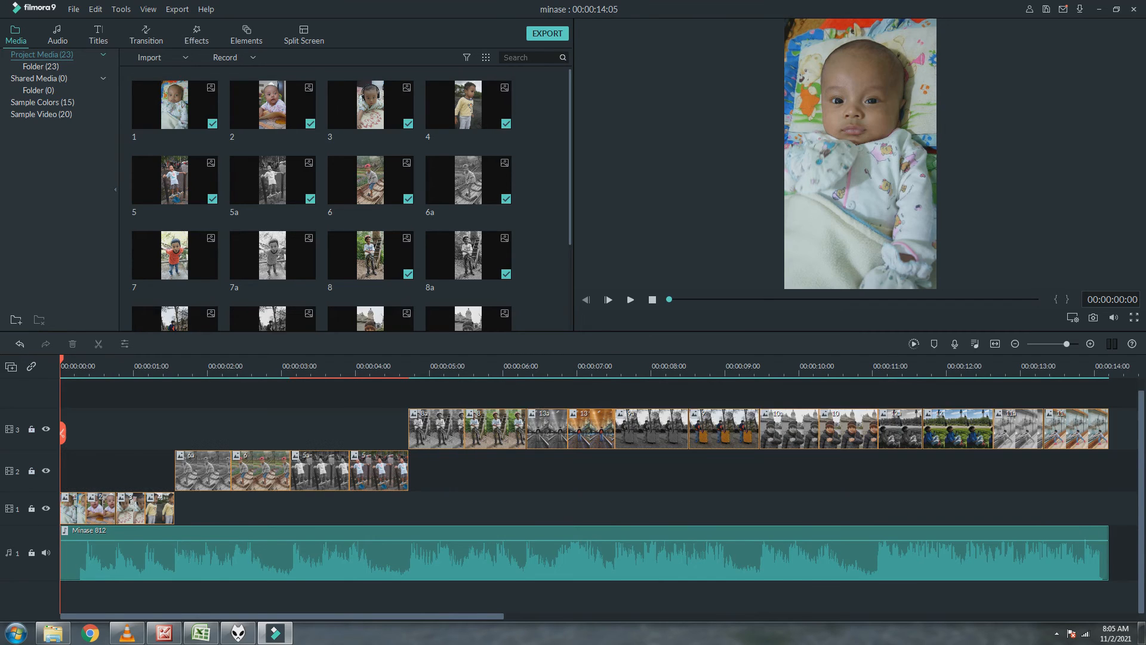
click(379, 471)
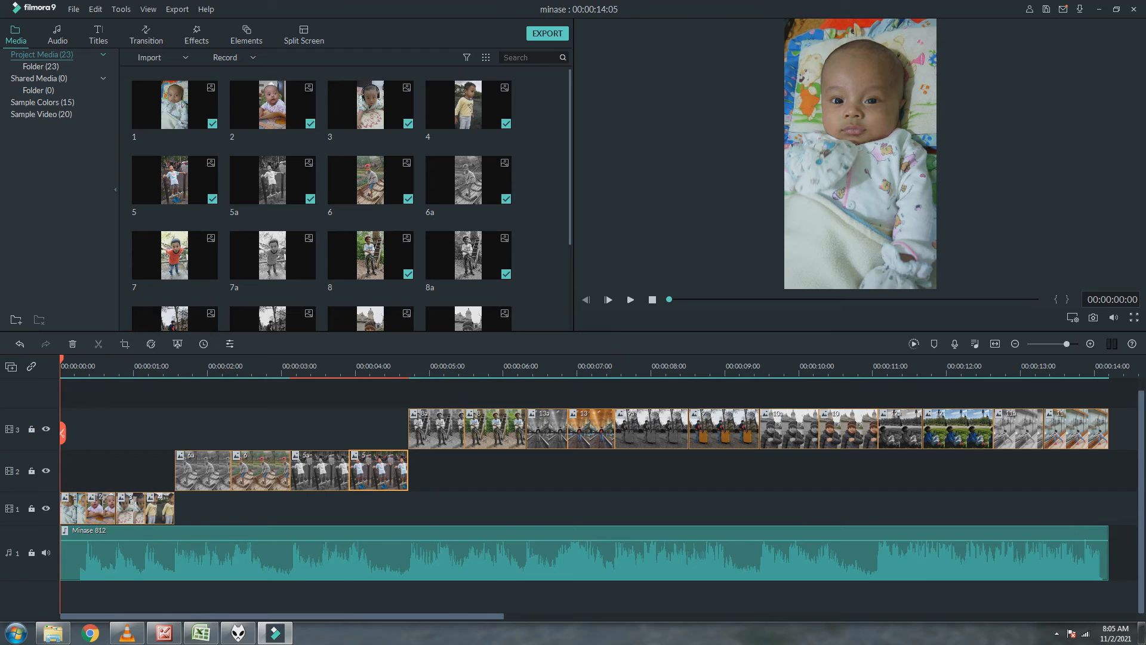
drag(263, 365, 316, 365)
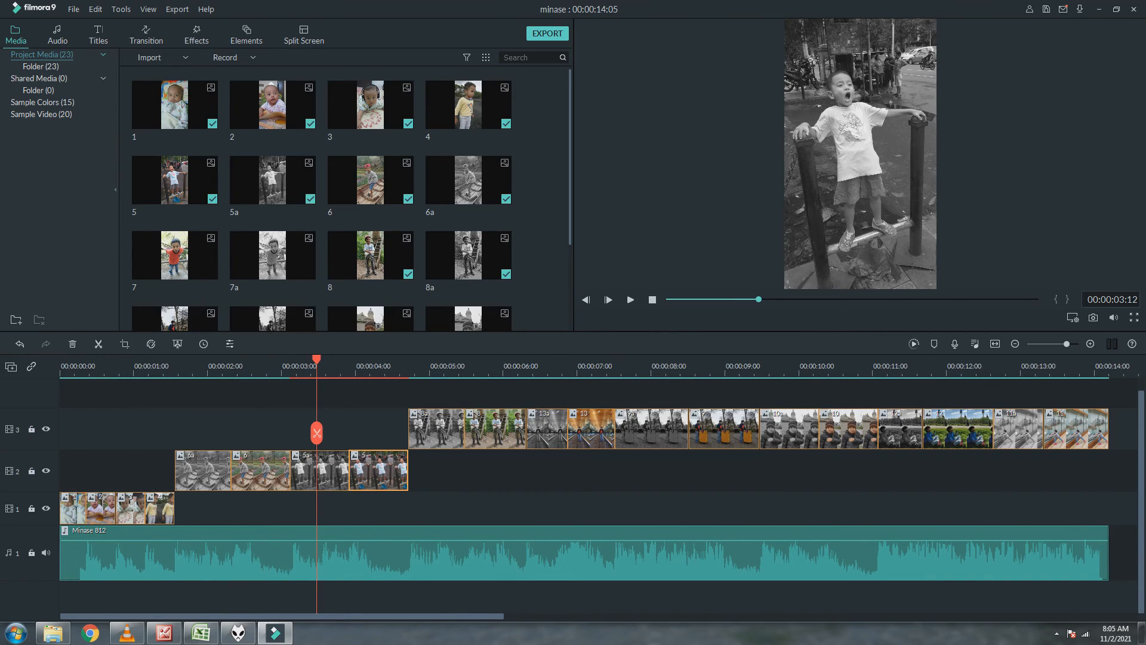
right_click(328, 463)
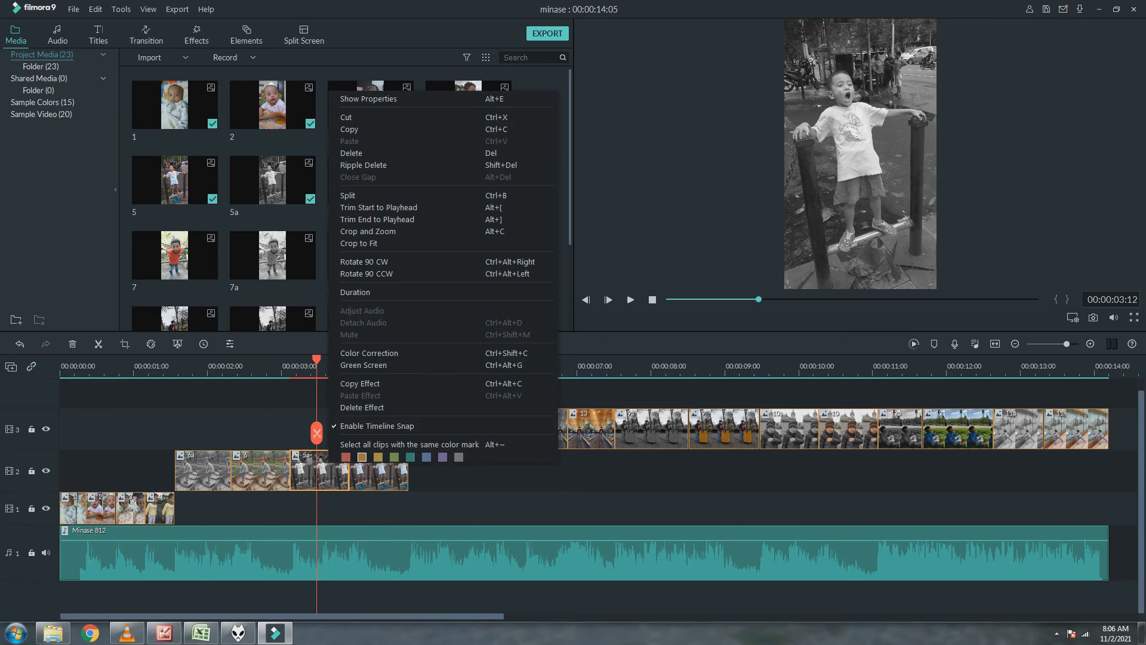
click(355, 292)
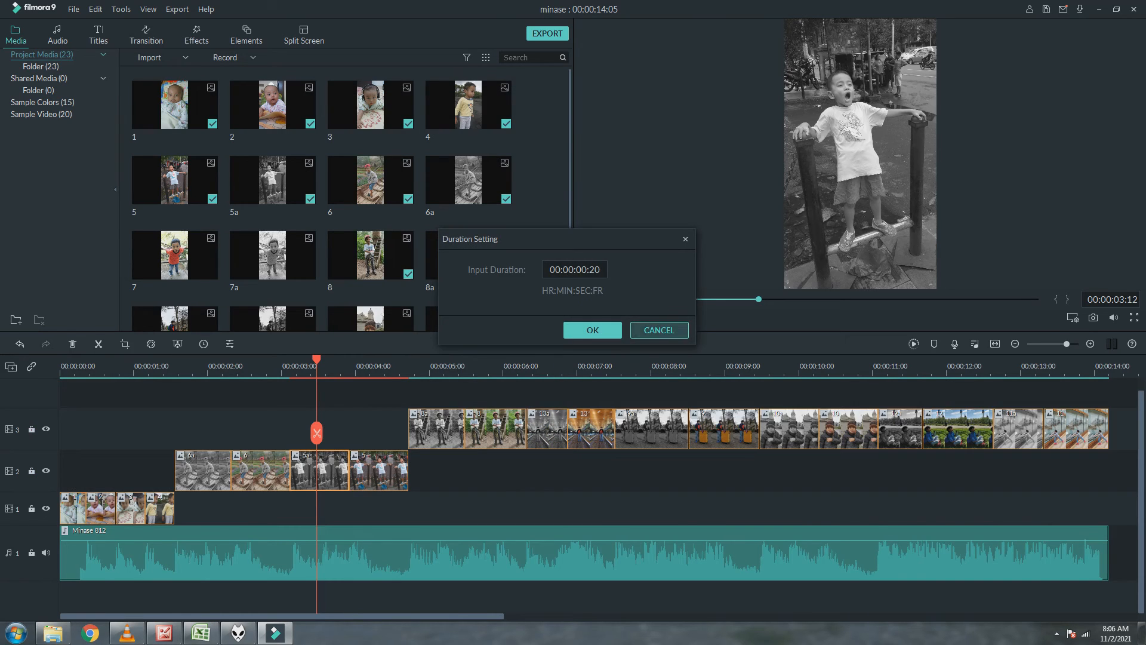
click(659, 330)
Step: Check the durations of the colour picture 10 and picture 13 clips on video track 3
click(724, 431)
click(849, 431)
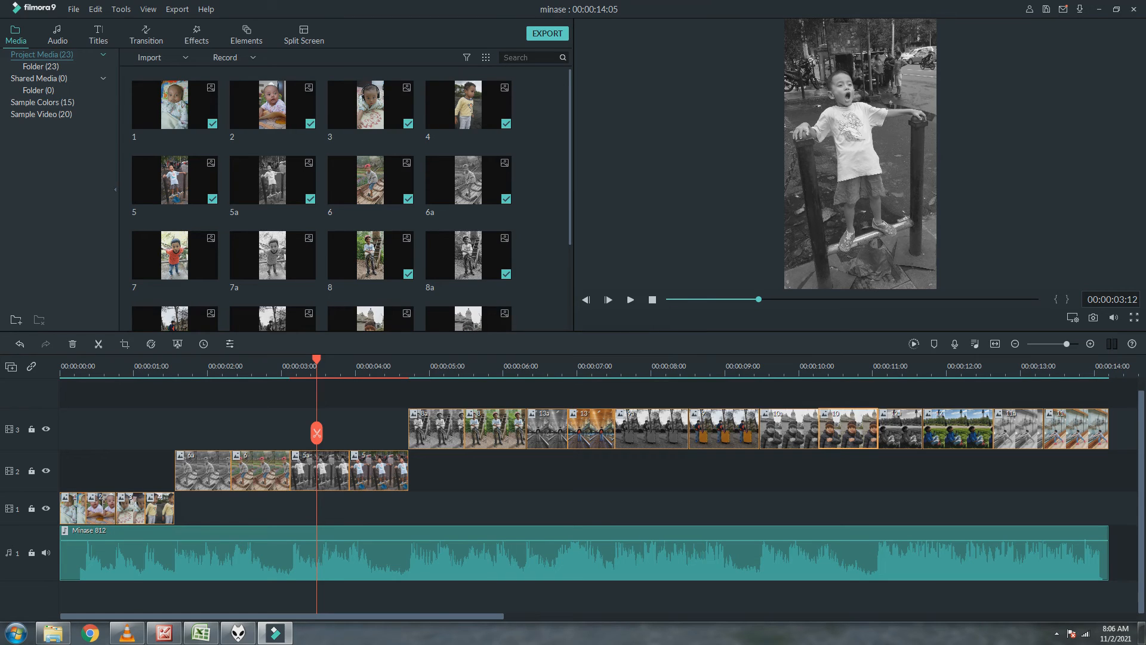
key(ctrl+e)
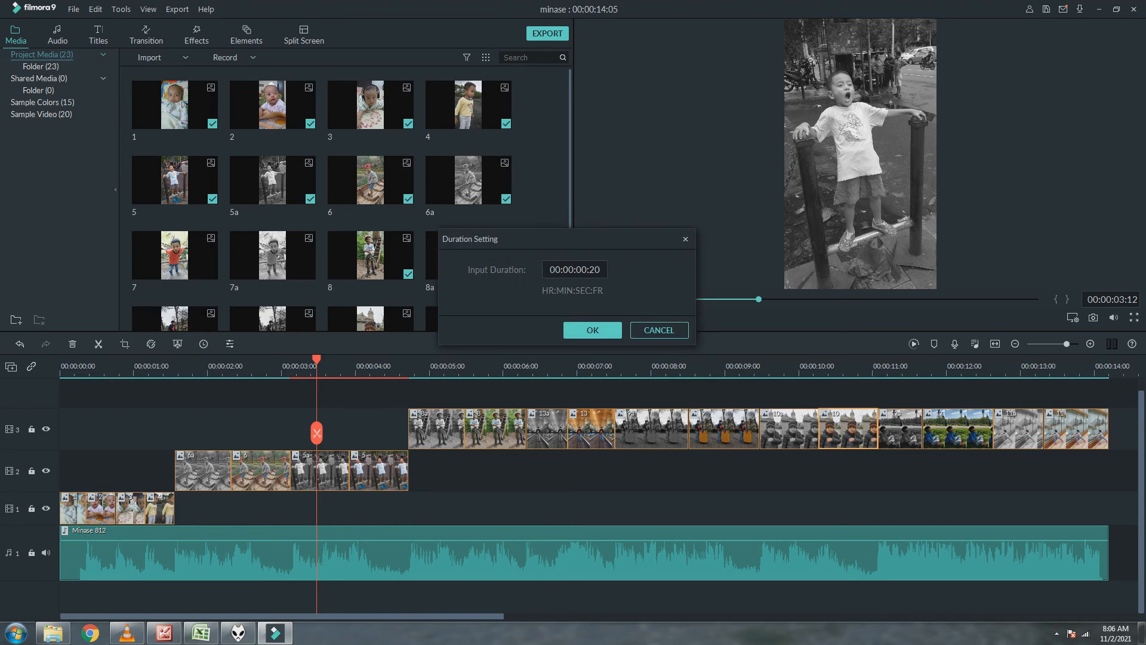
click(659, 331)
click(591, 429)
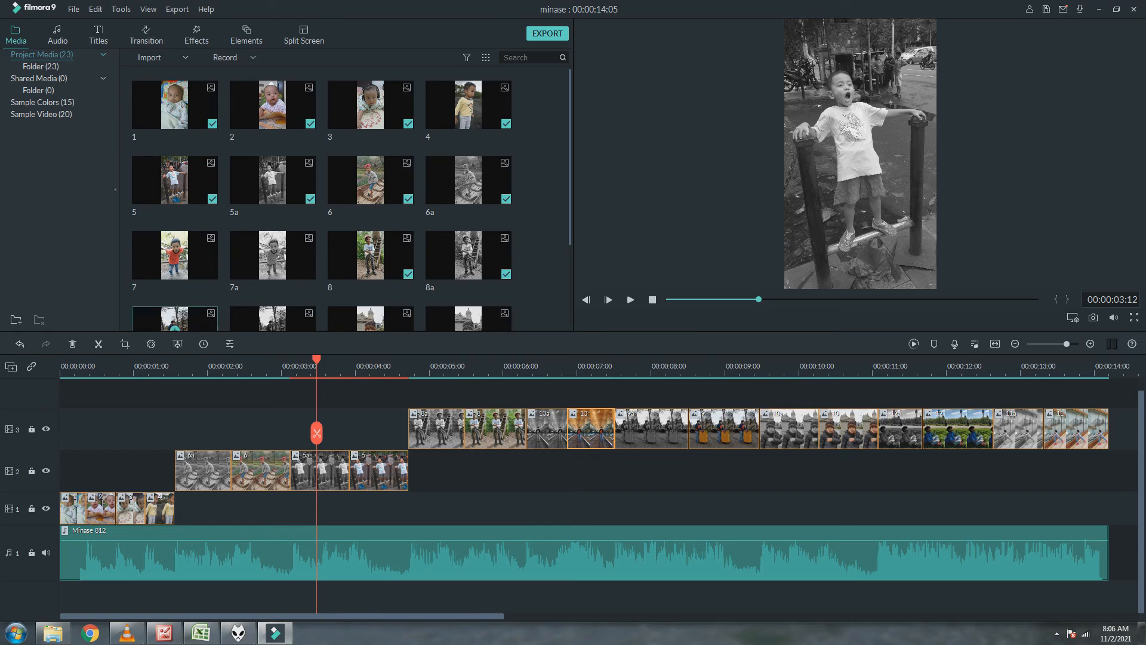
key(ctrl+e)
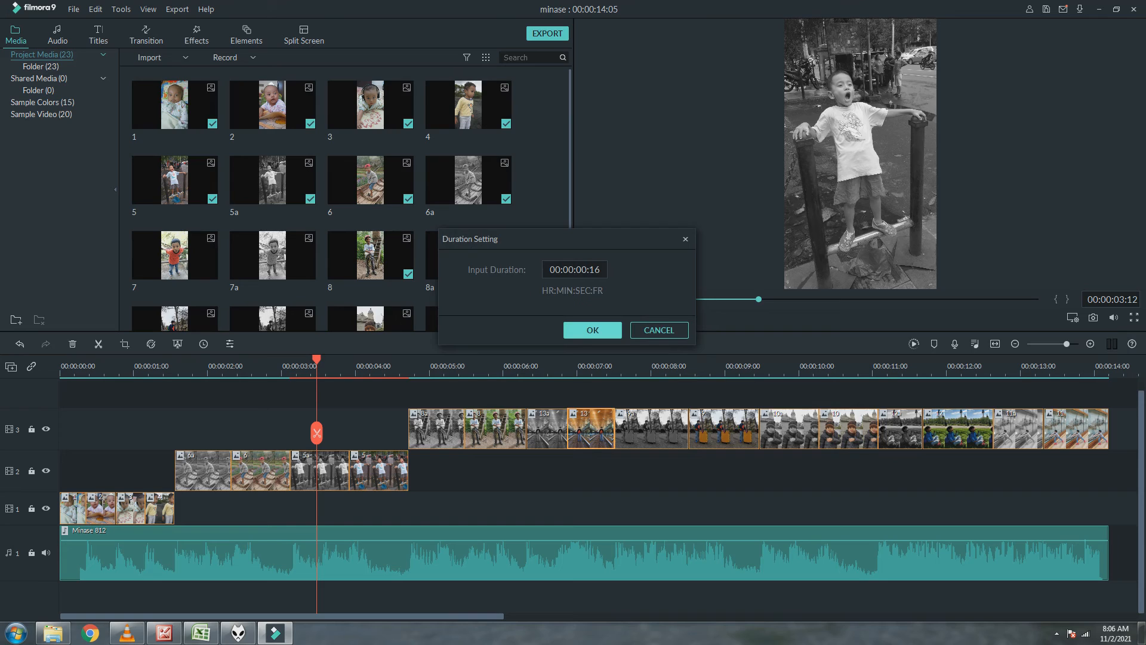
click(659, 330)
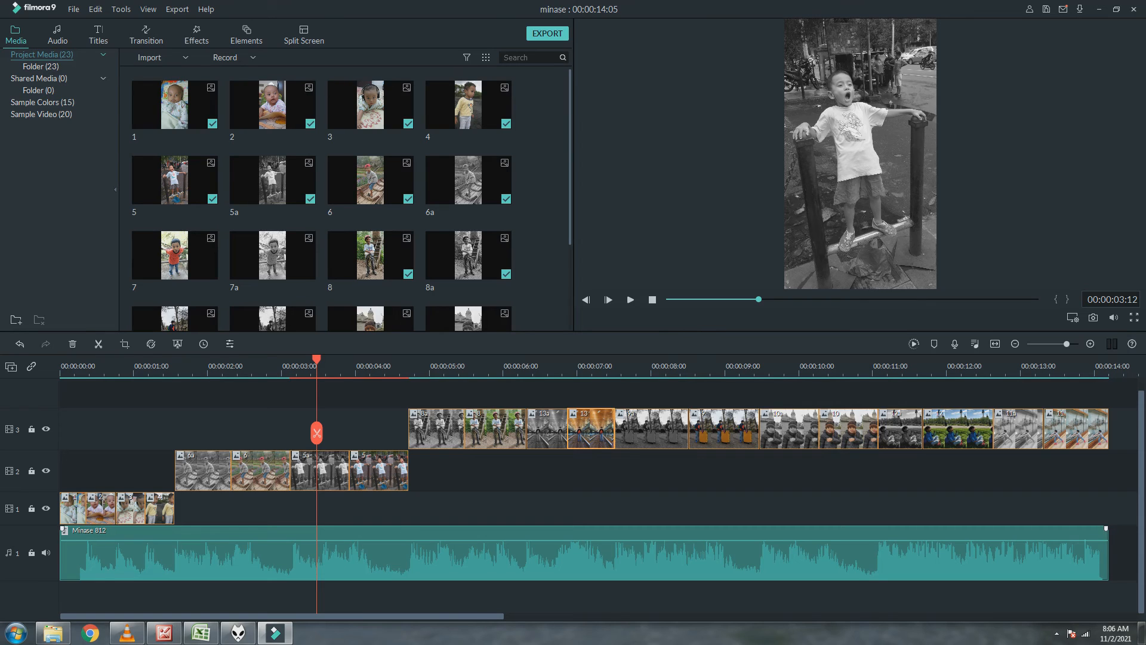
Step: Mute audio track 1 and set the MP4 export frame rate to 30 fps, closing the export settings without exporting
click(46, 552)
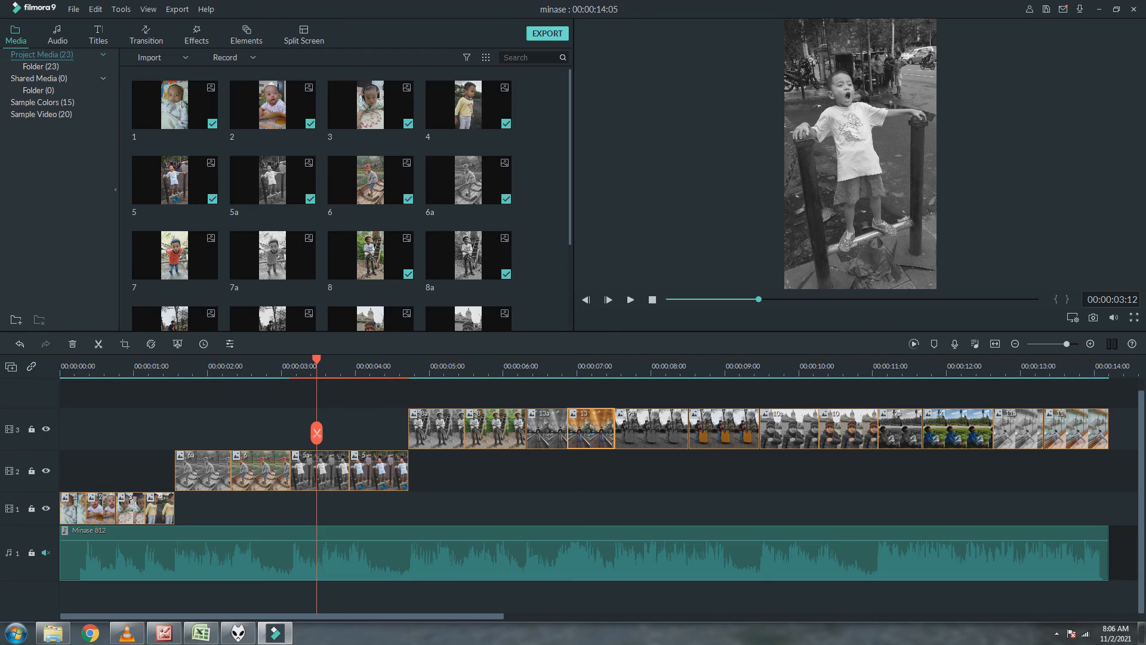
click(548, 33)
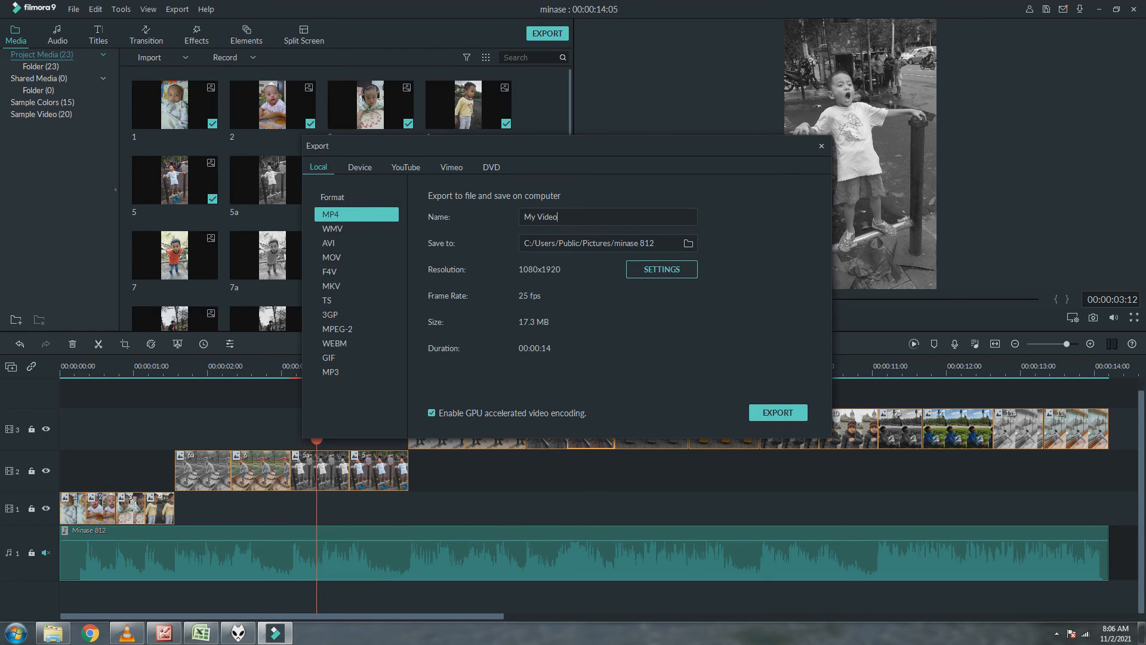
click(662, 269)
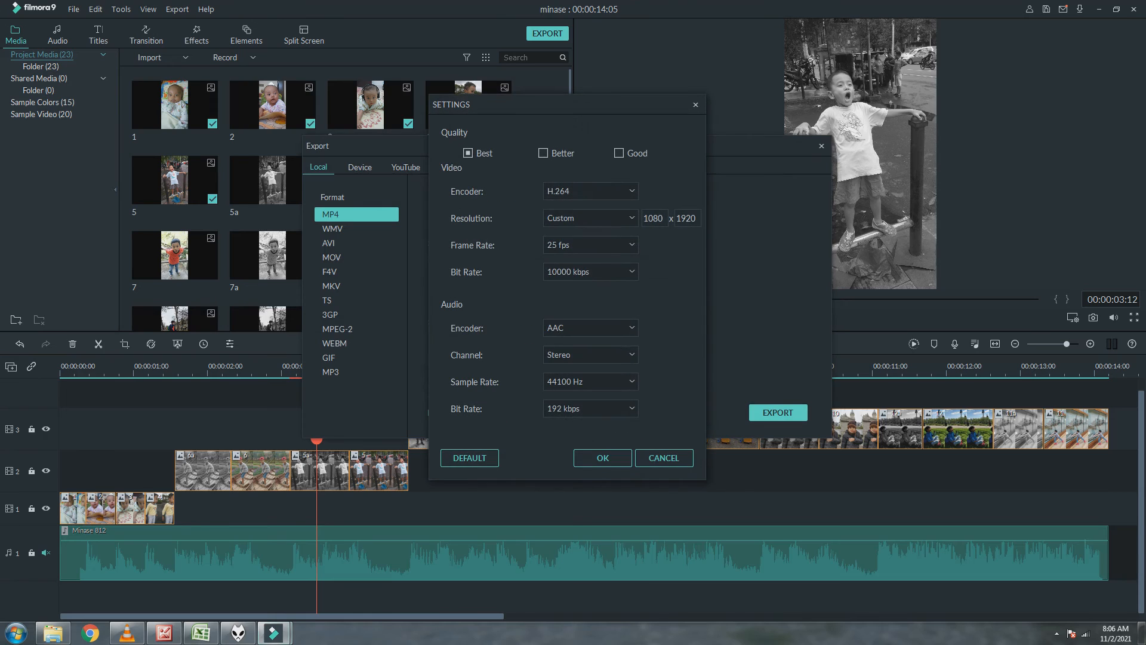
click(590, 244)
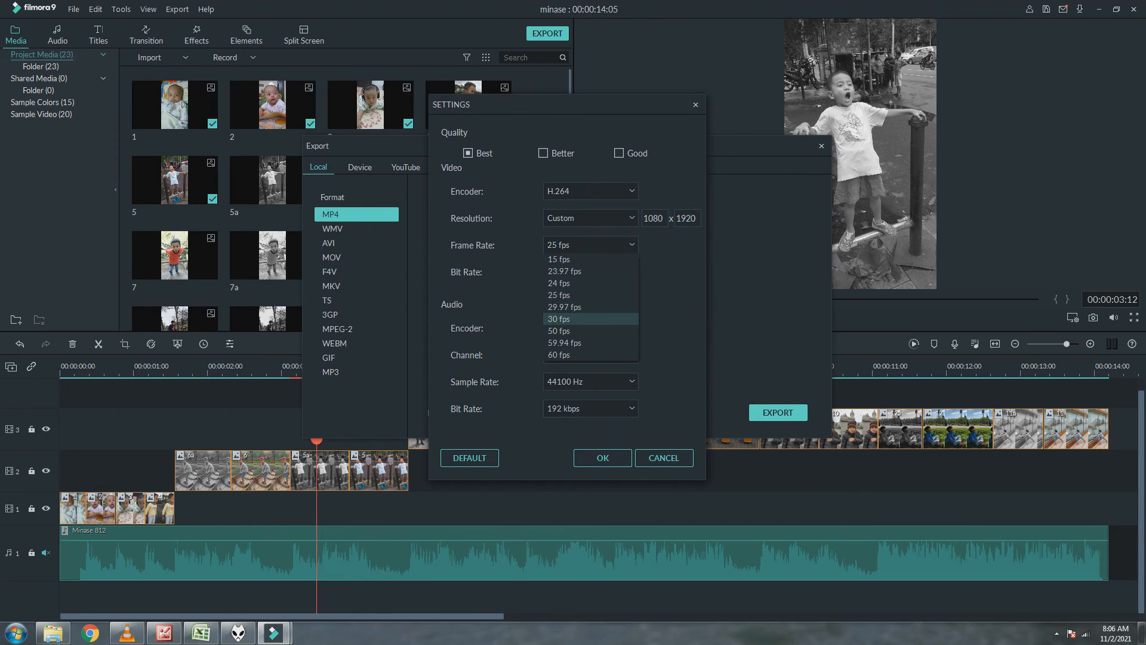
click(561, 319)
click(603, 457)
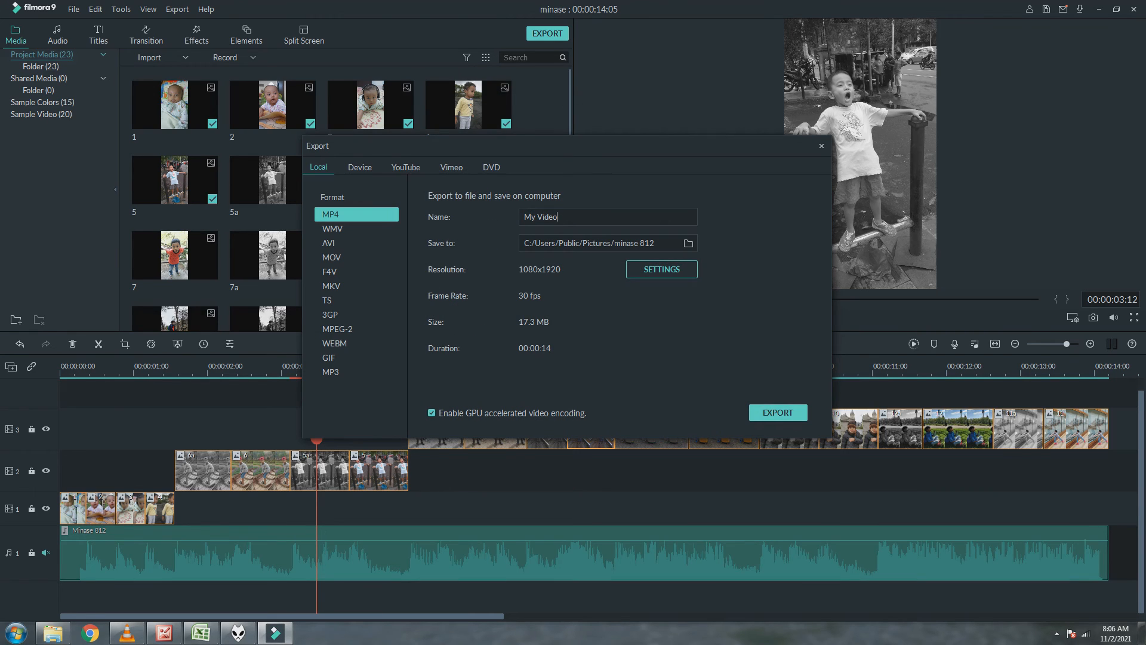
key(Escape)
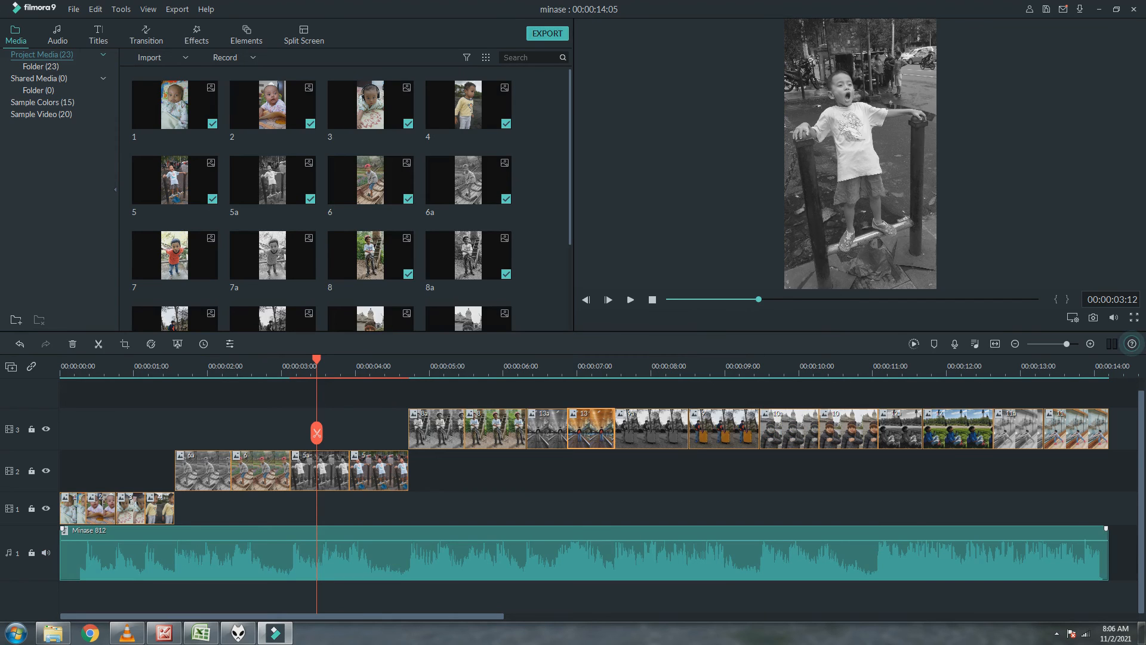
Step: Export the project locally as an MP4 named My Video at 1080x1920 to the minase 812 folder in Public Pictures
click(548, 33)
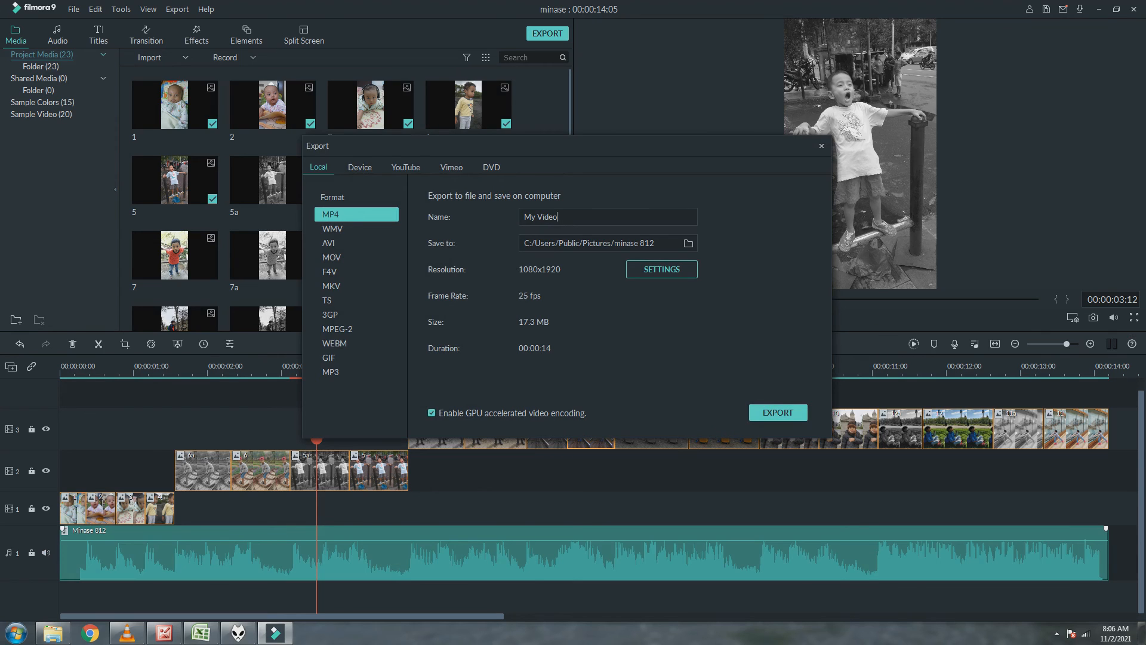
click(778, 412)
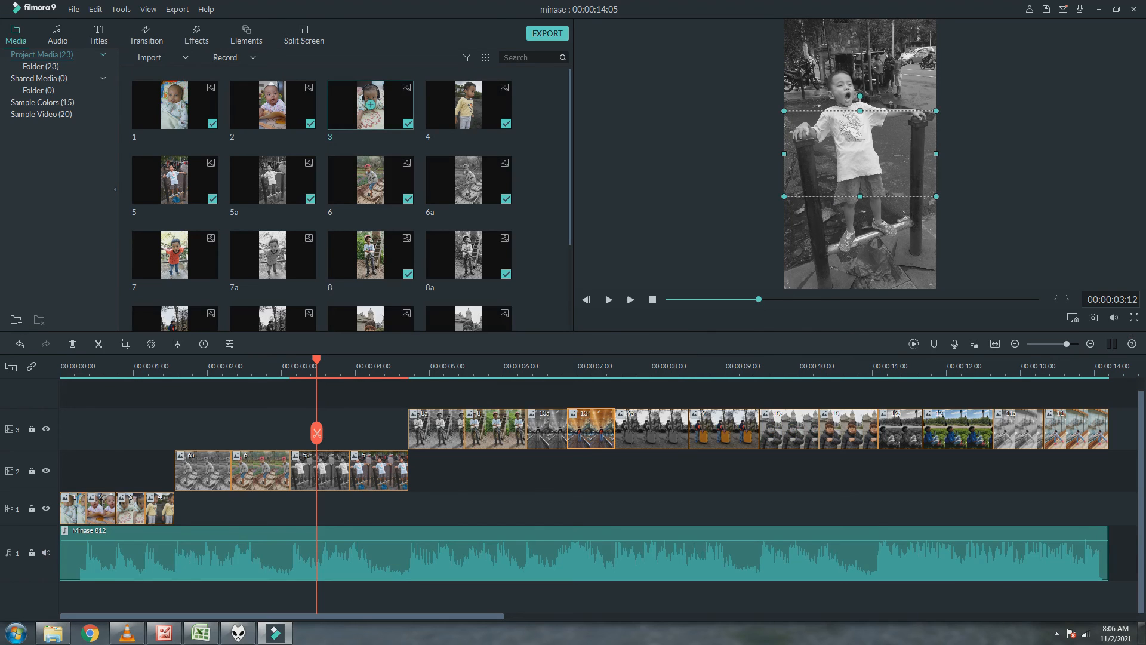
Step: Return to the start of the timeline and play the rendered preview of the whole video
key(Home)
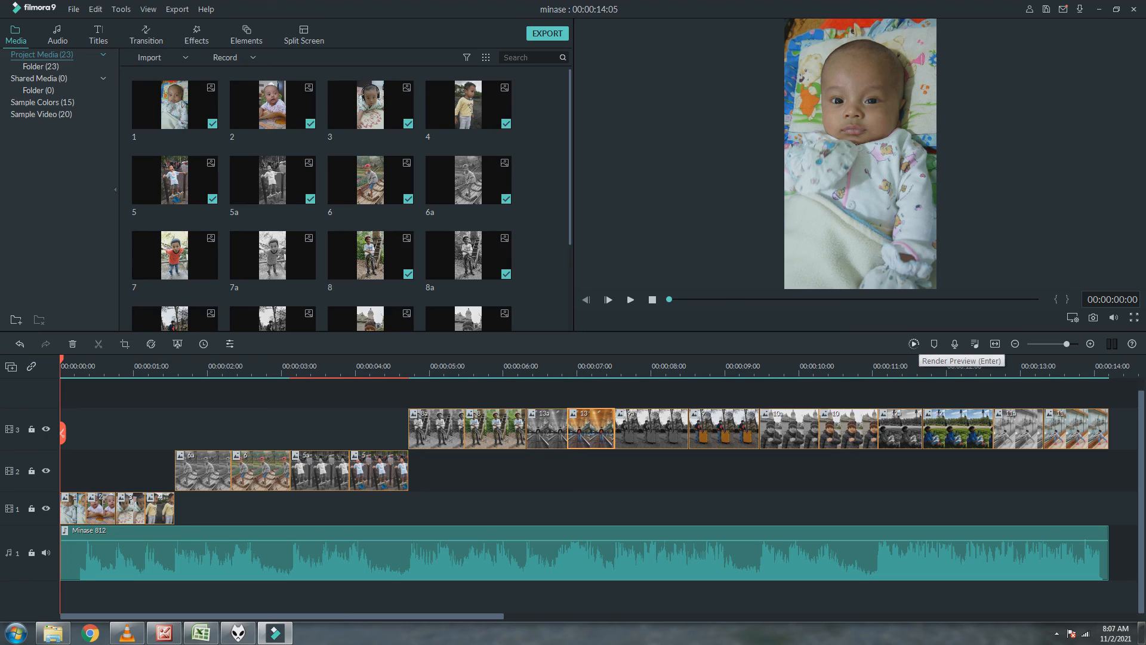
click(914, 344)
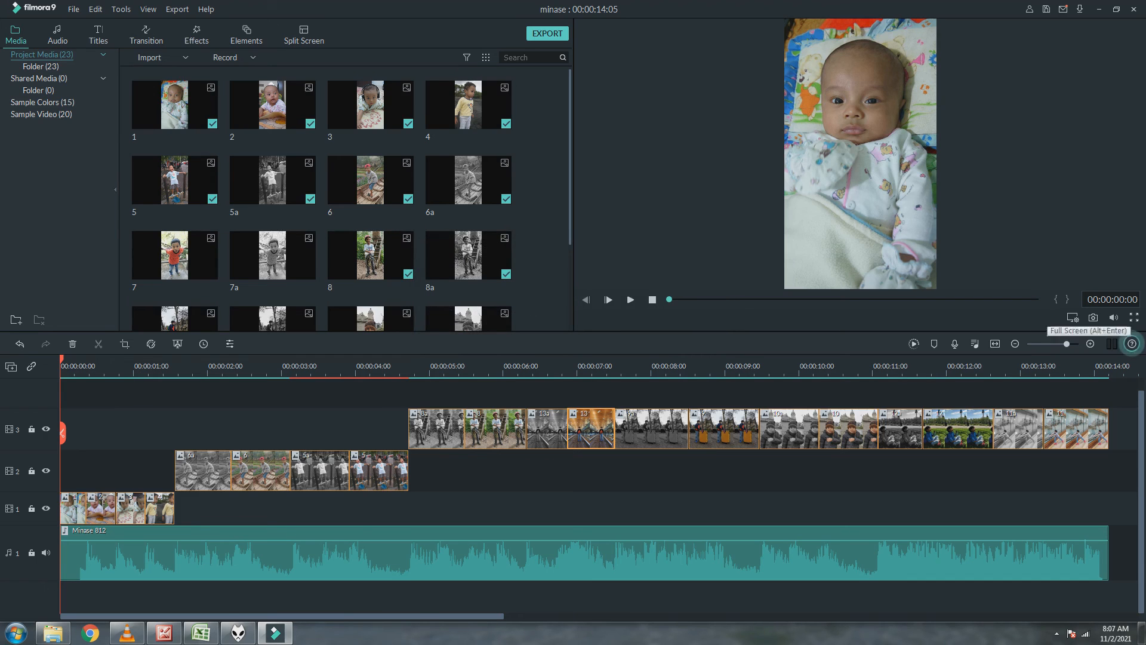
click(630, 299)
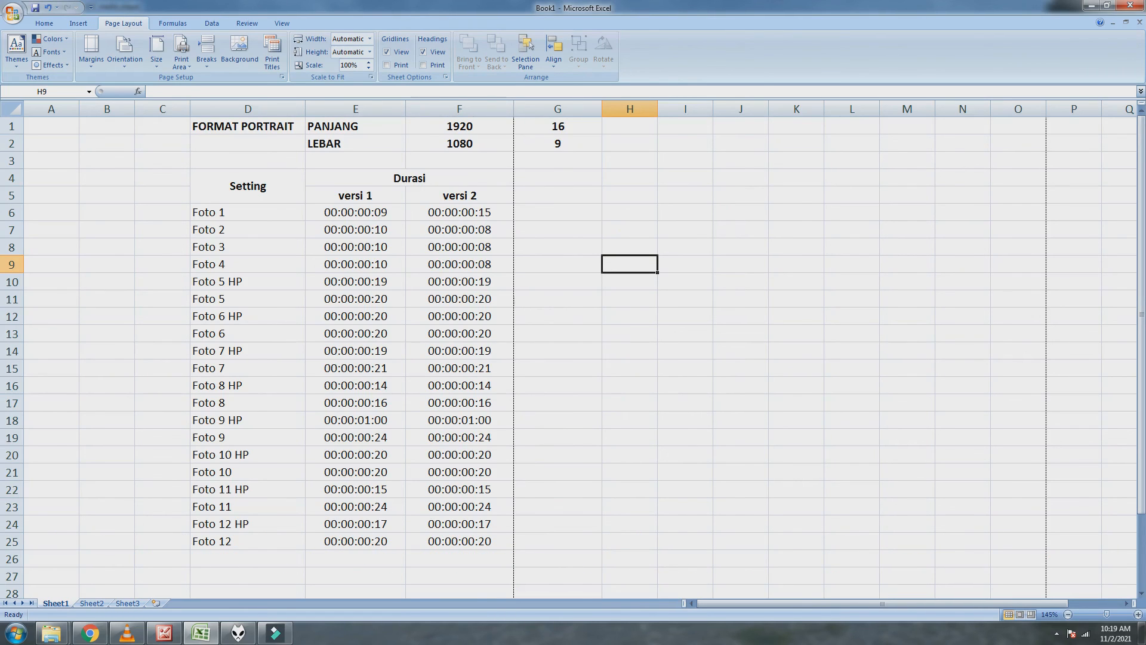
Step: Switch to the Excel duration table and compare the versi 1 and versi 2 durations of Foto 1 to Foto 4
click(248, 541)
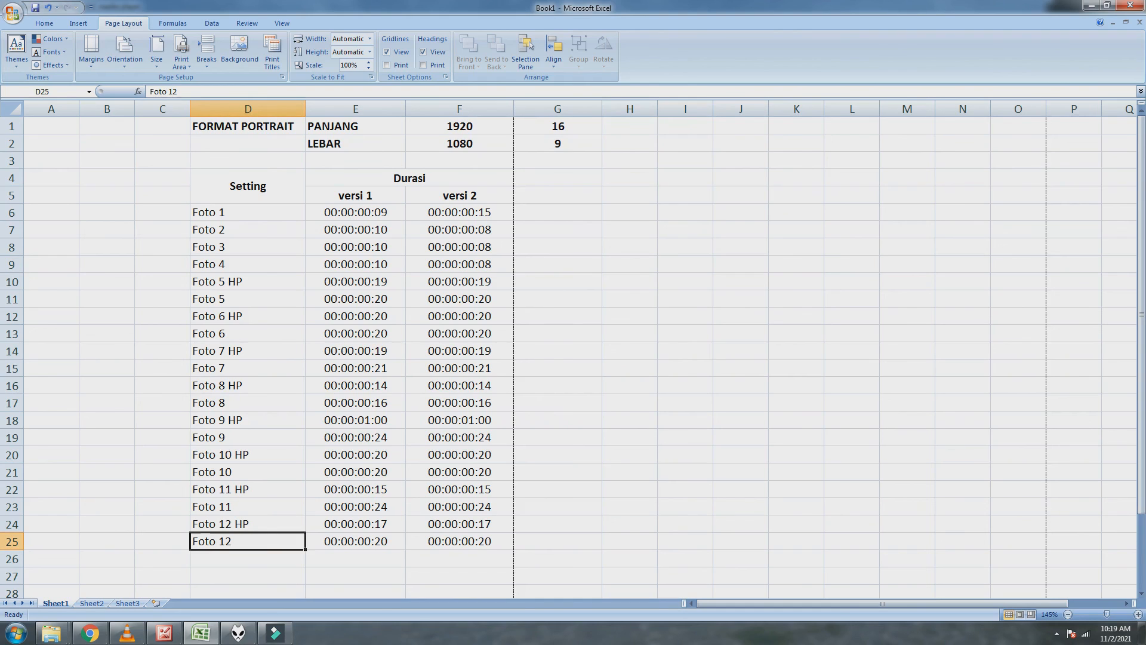
click(557, 541)
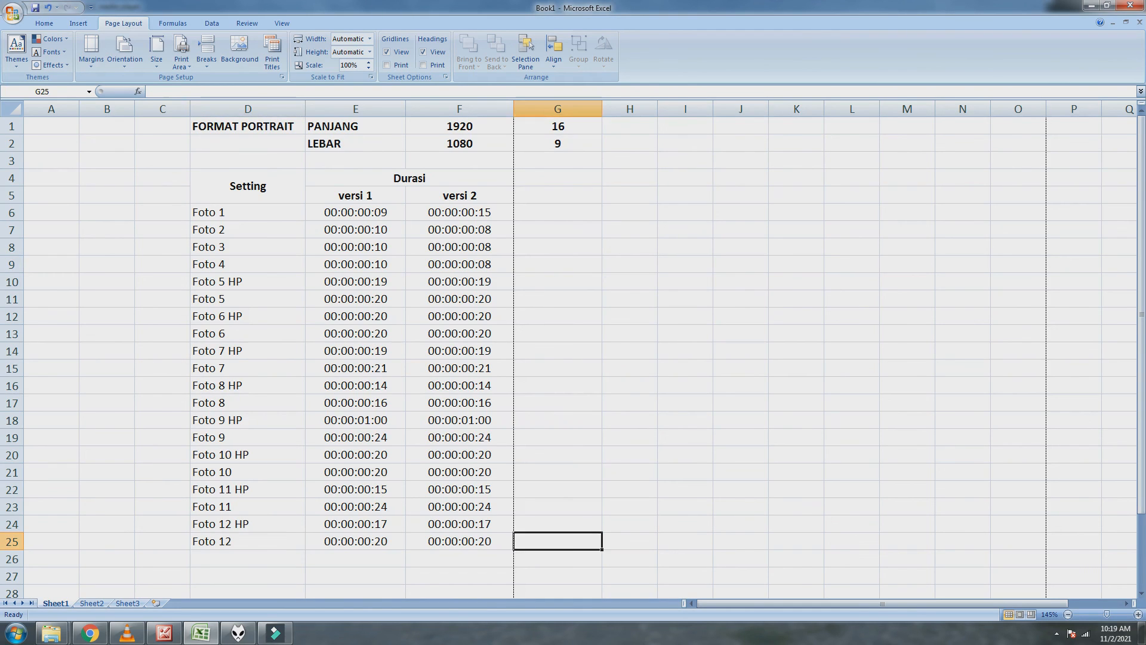
drag(356, 212, 454, 265)
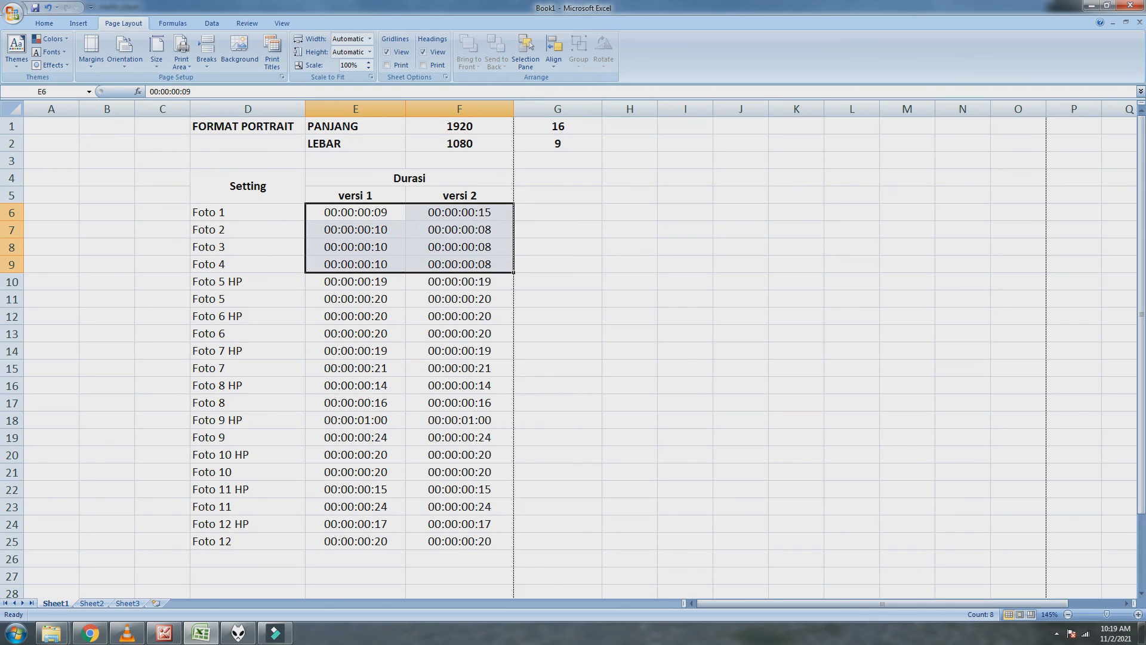
drag(355, 212, 355, 265)
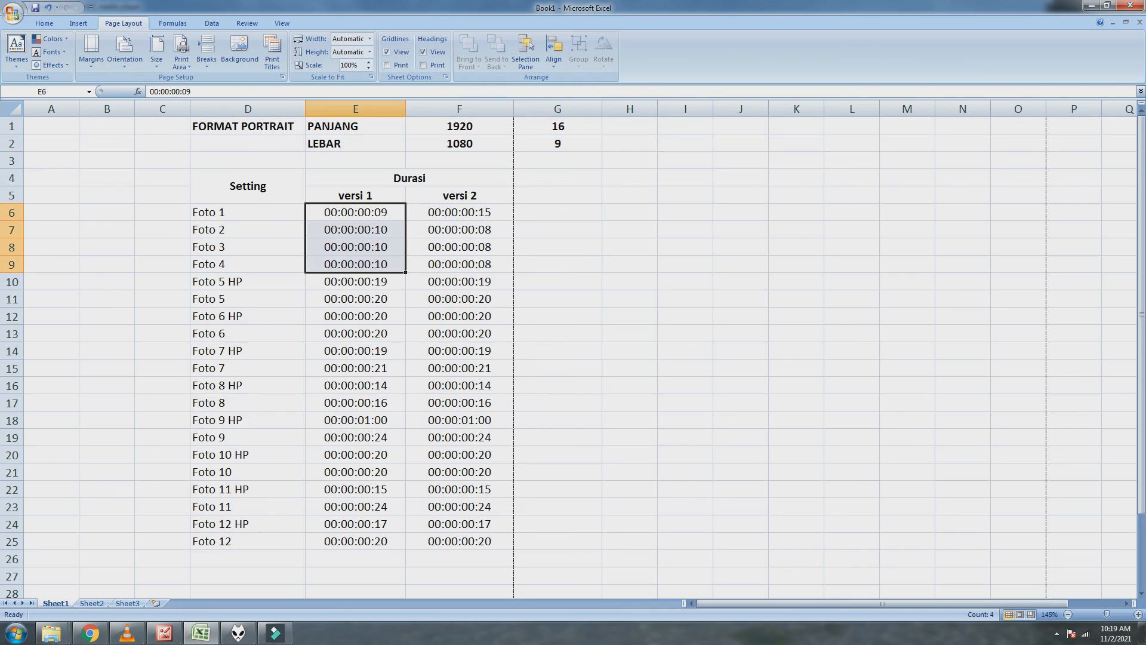
drag(459, 212, 459, 265)
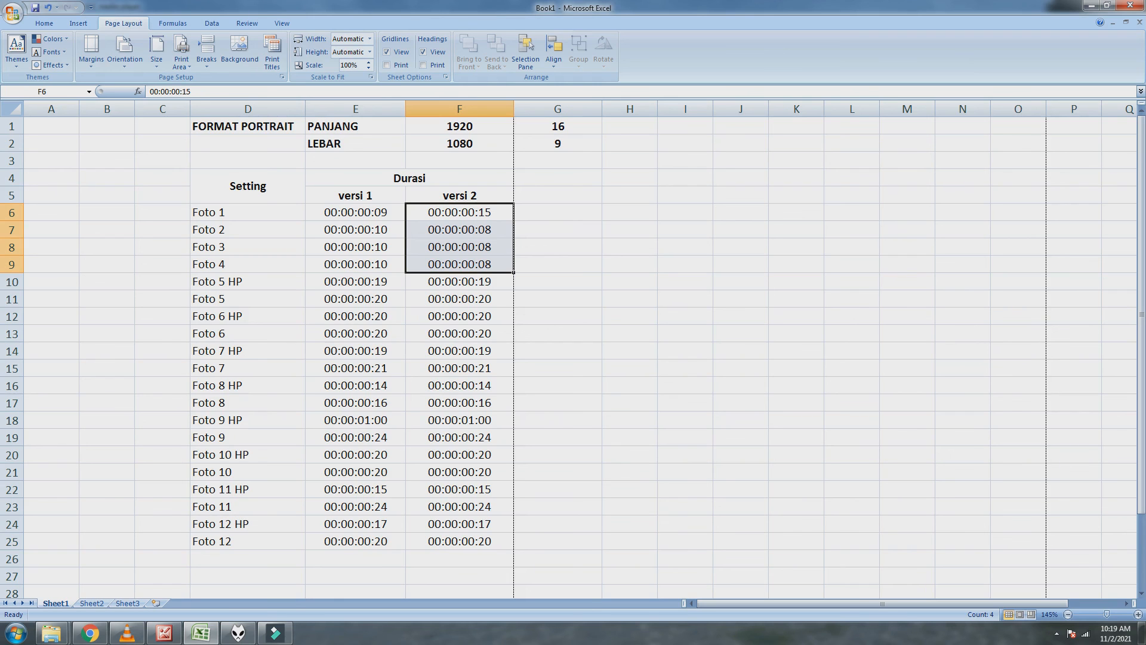
click(558, 281)
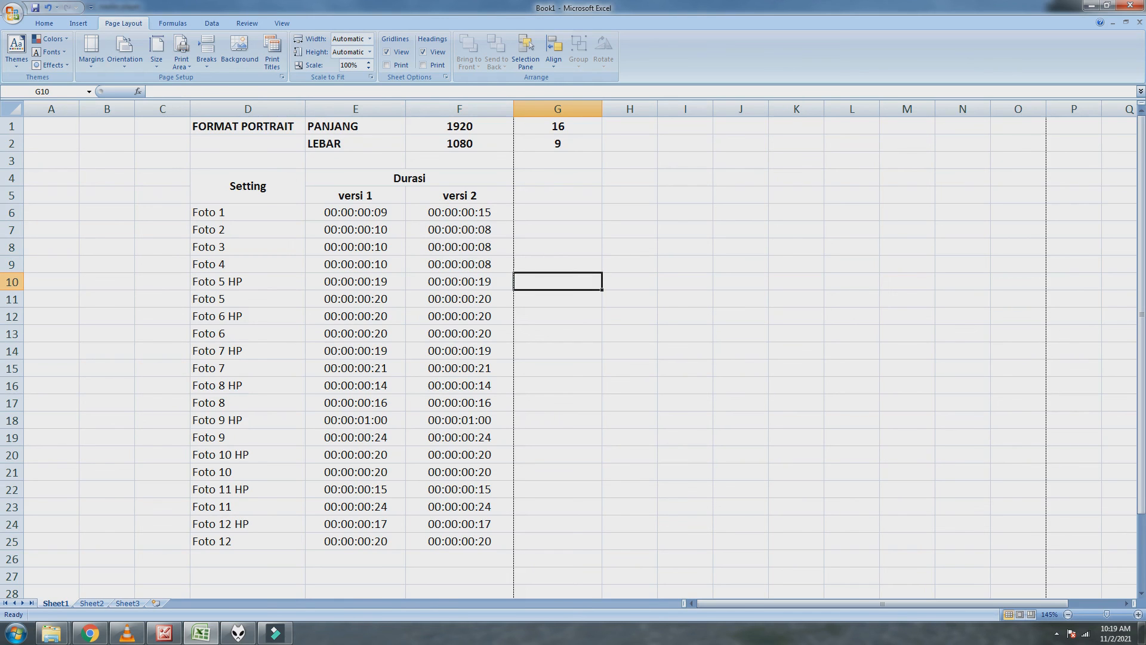